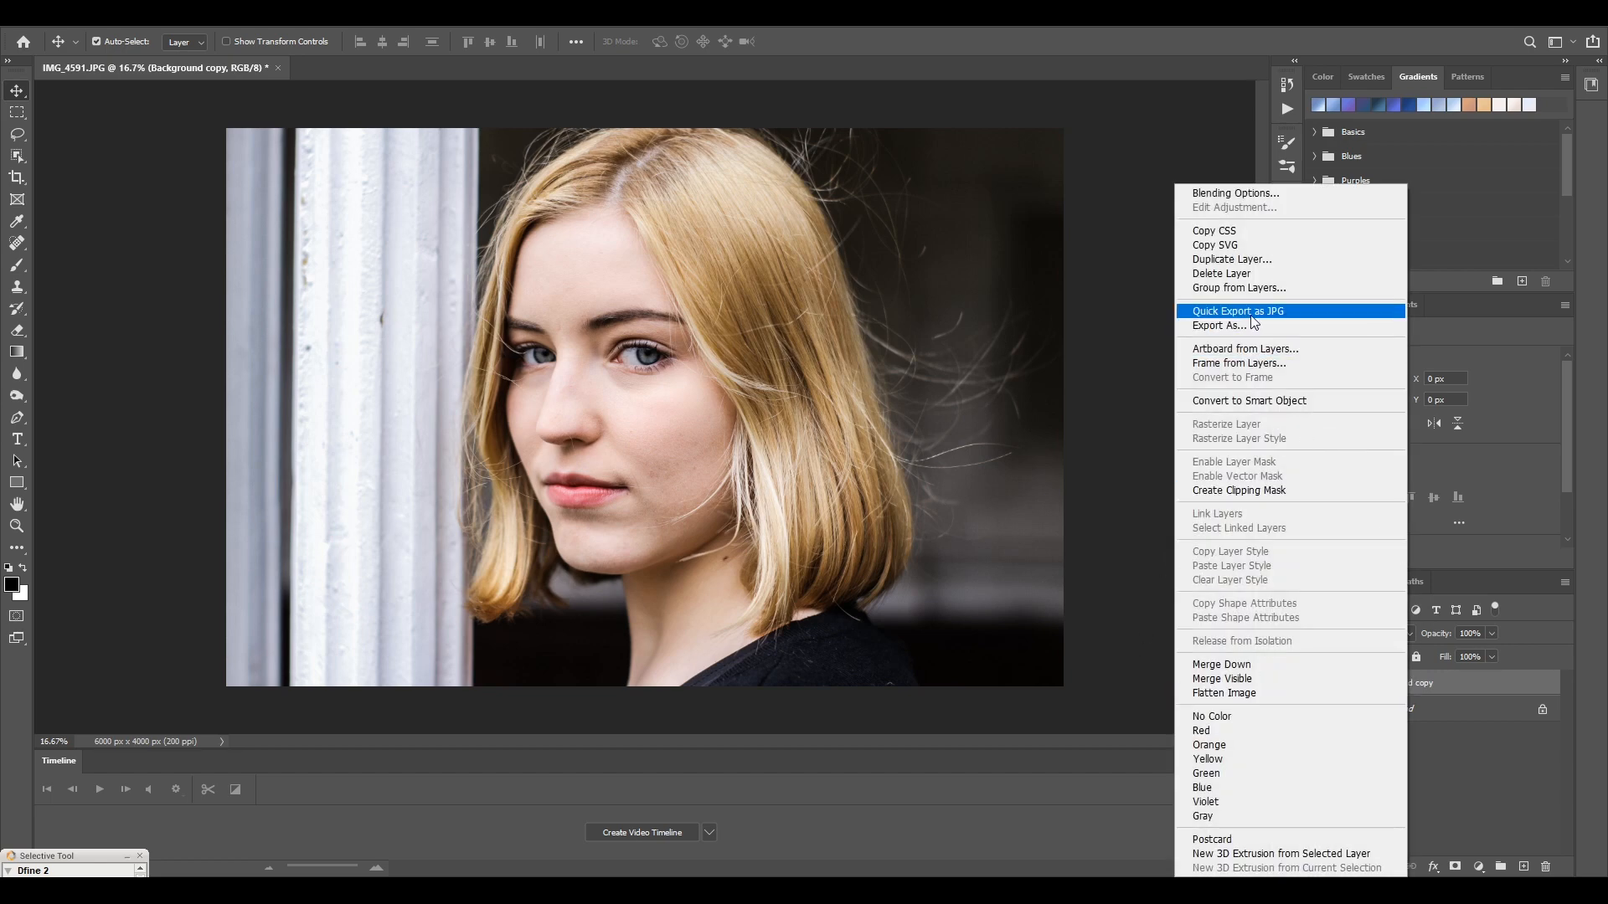
Duplicate the Background copy layer and rename the new top layer TEXTURE
click(1251, 264)
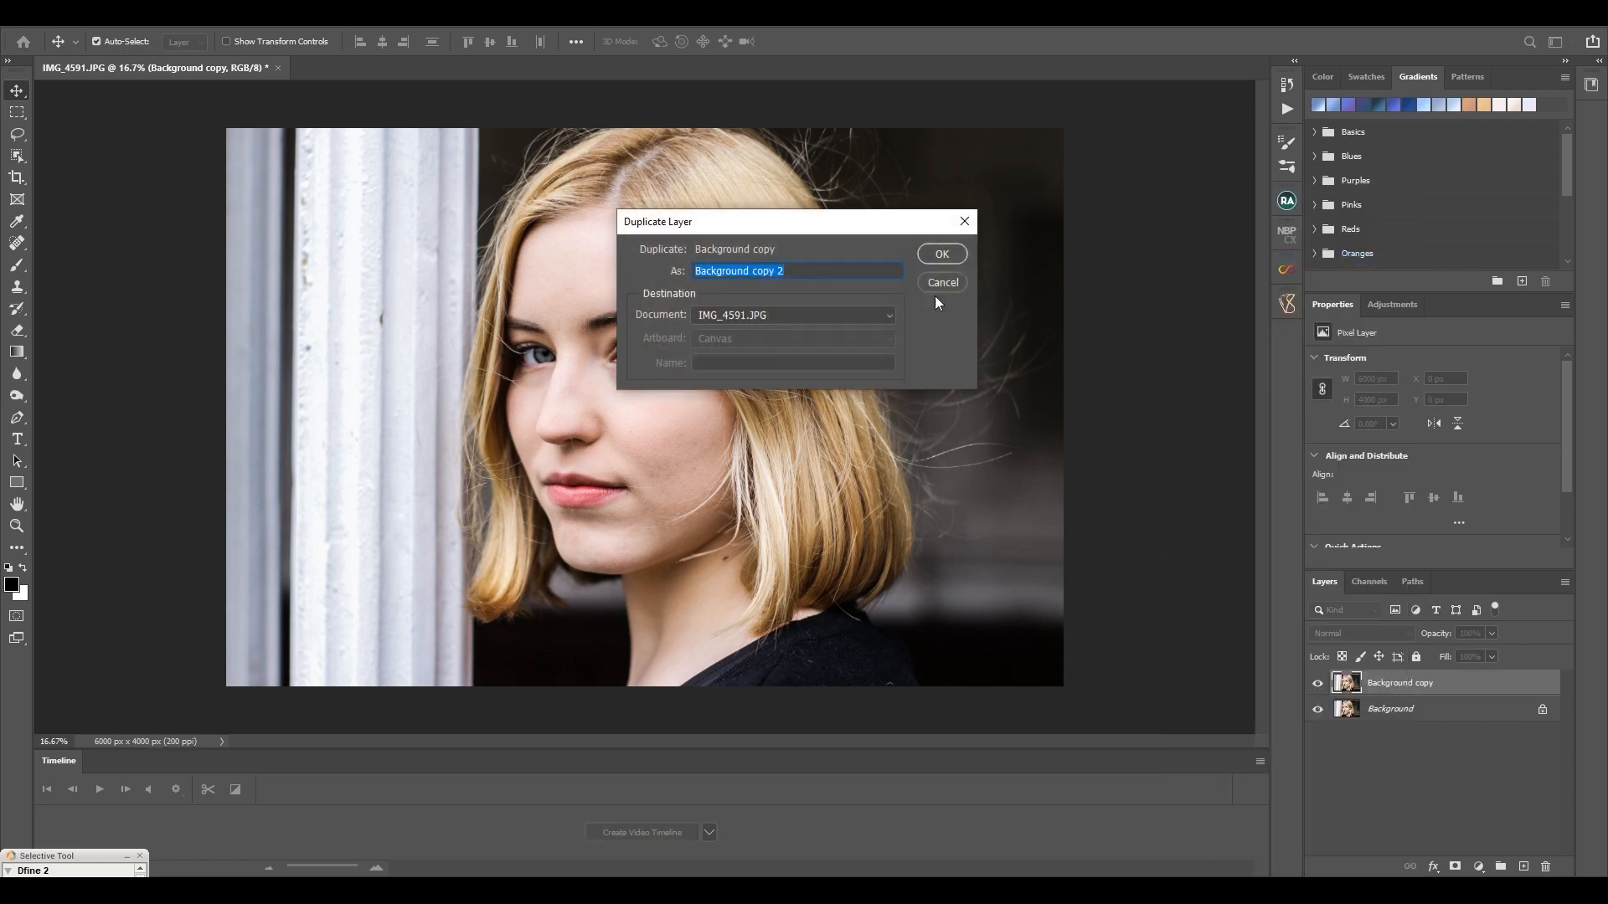
click(943, 255)
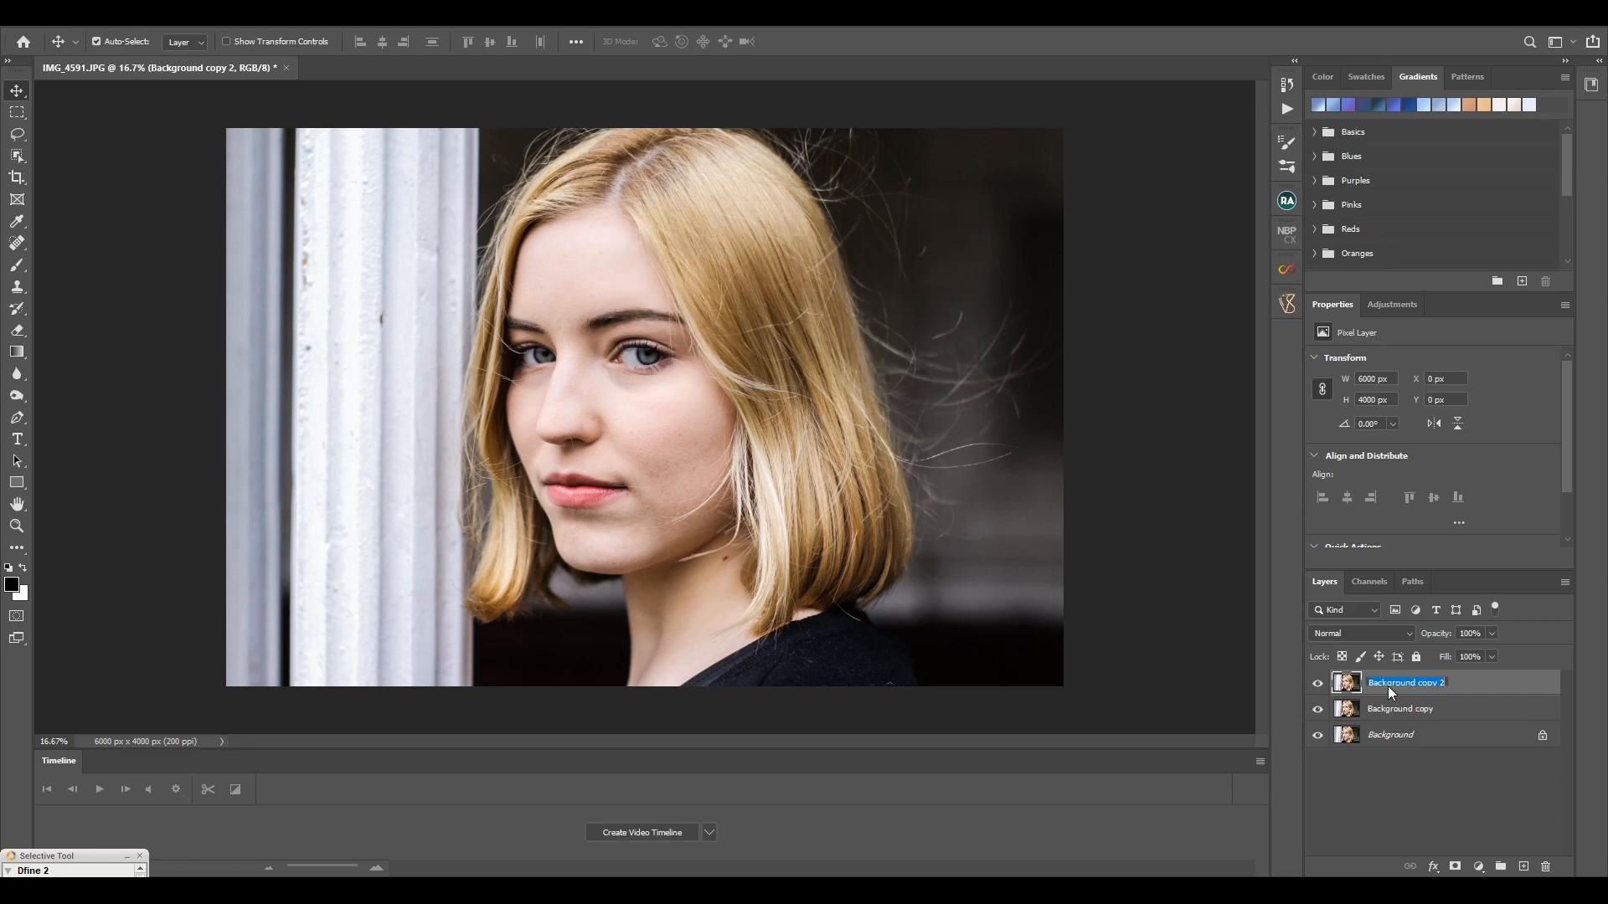
text(TEXTURE)
key(Return)
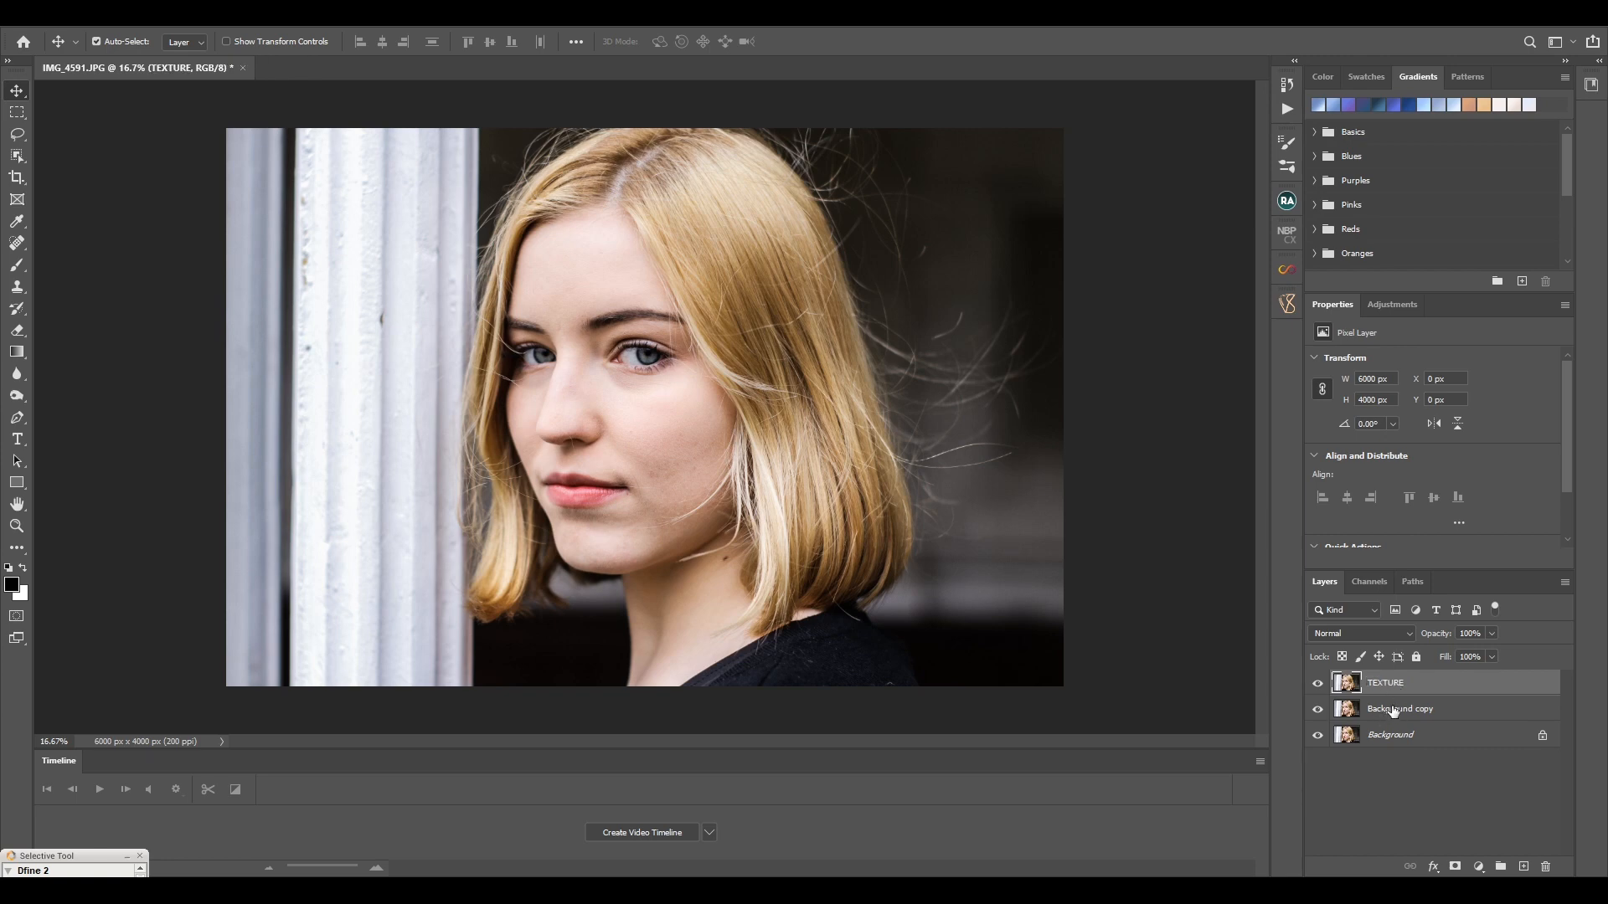
Rename the Background copy layer as SKIN
double_click(1393, 709)
text(SKIN)
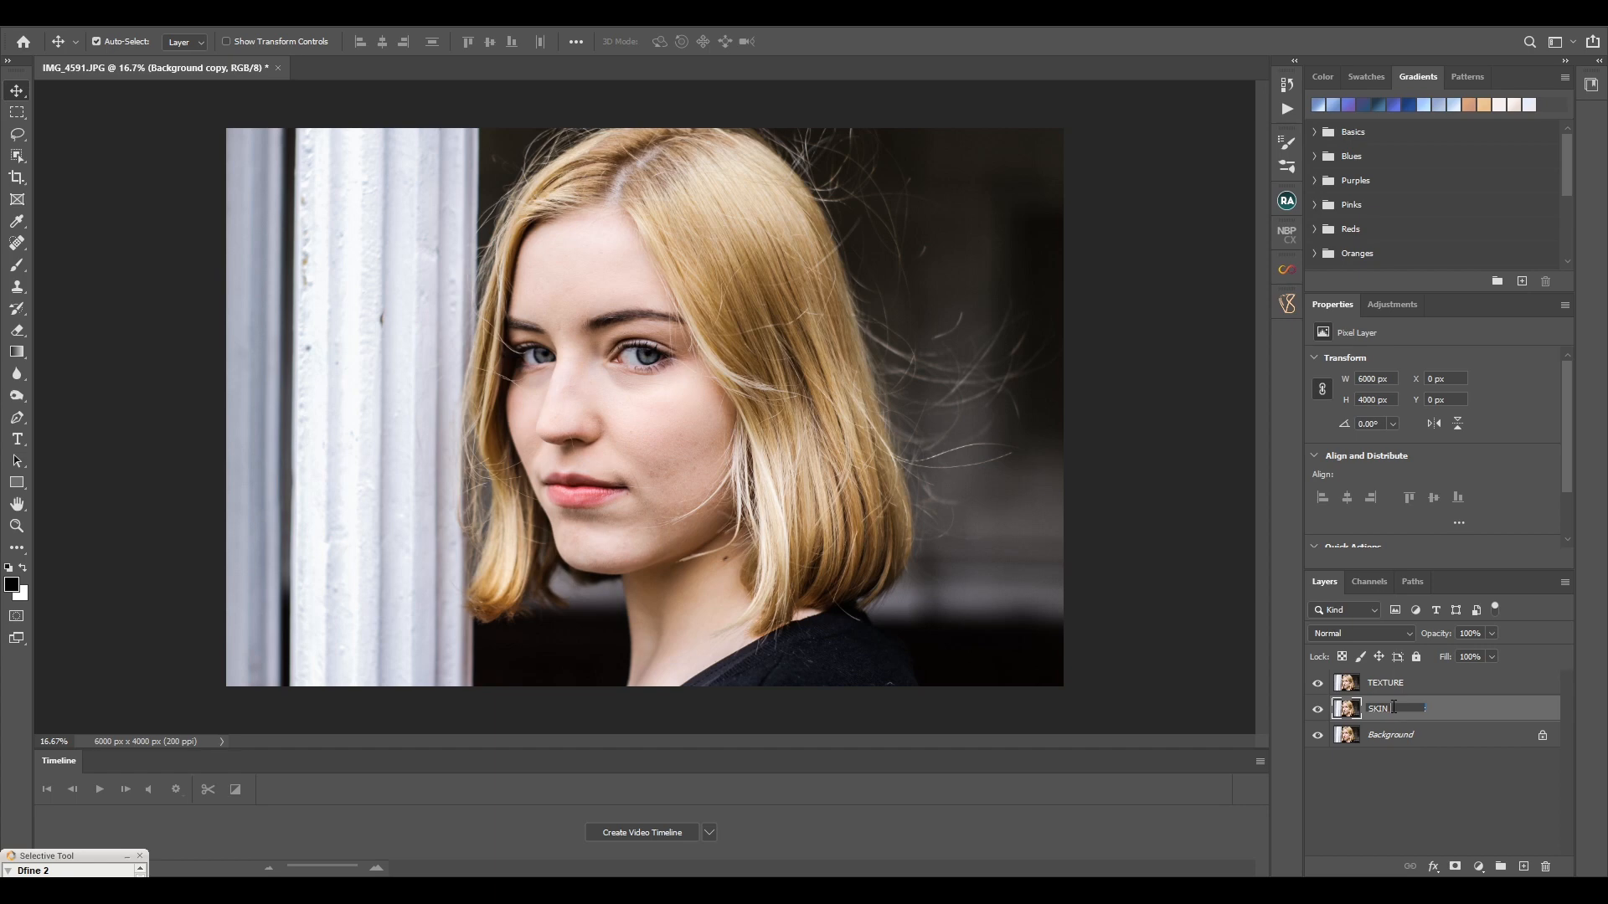
key(Return)
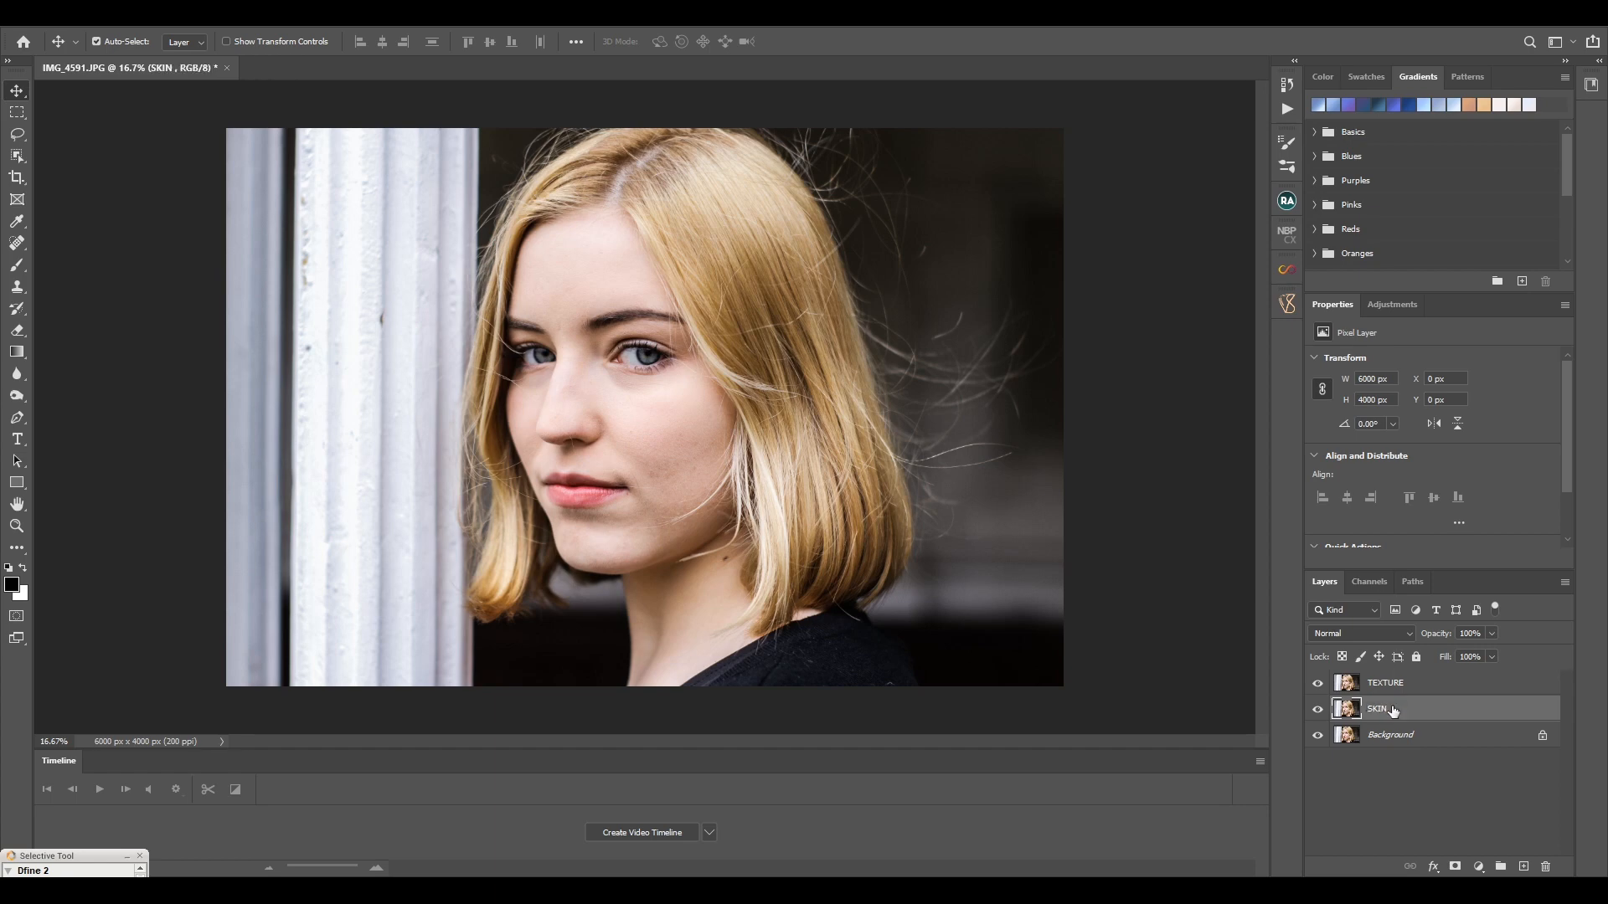
Apply a Gaussian Blur with a 1.1 pixel radius to the TEXTURE layer
click(1375, 688)
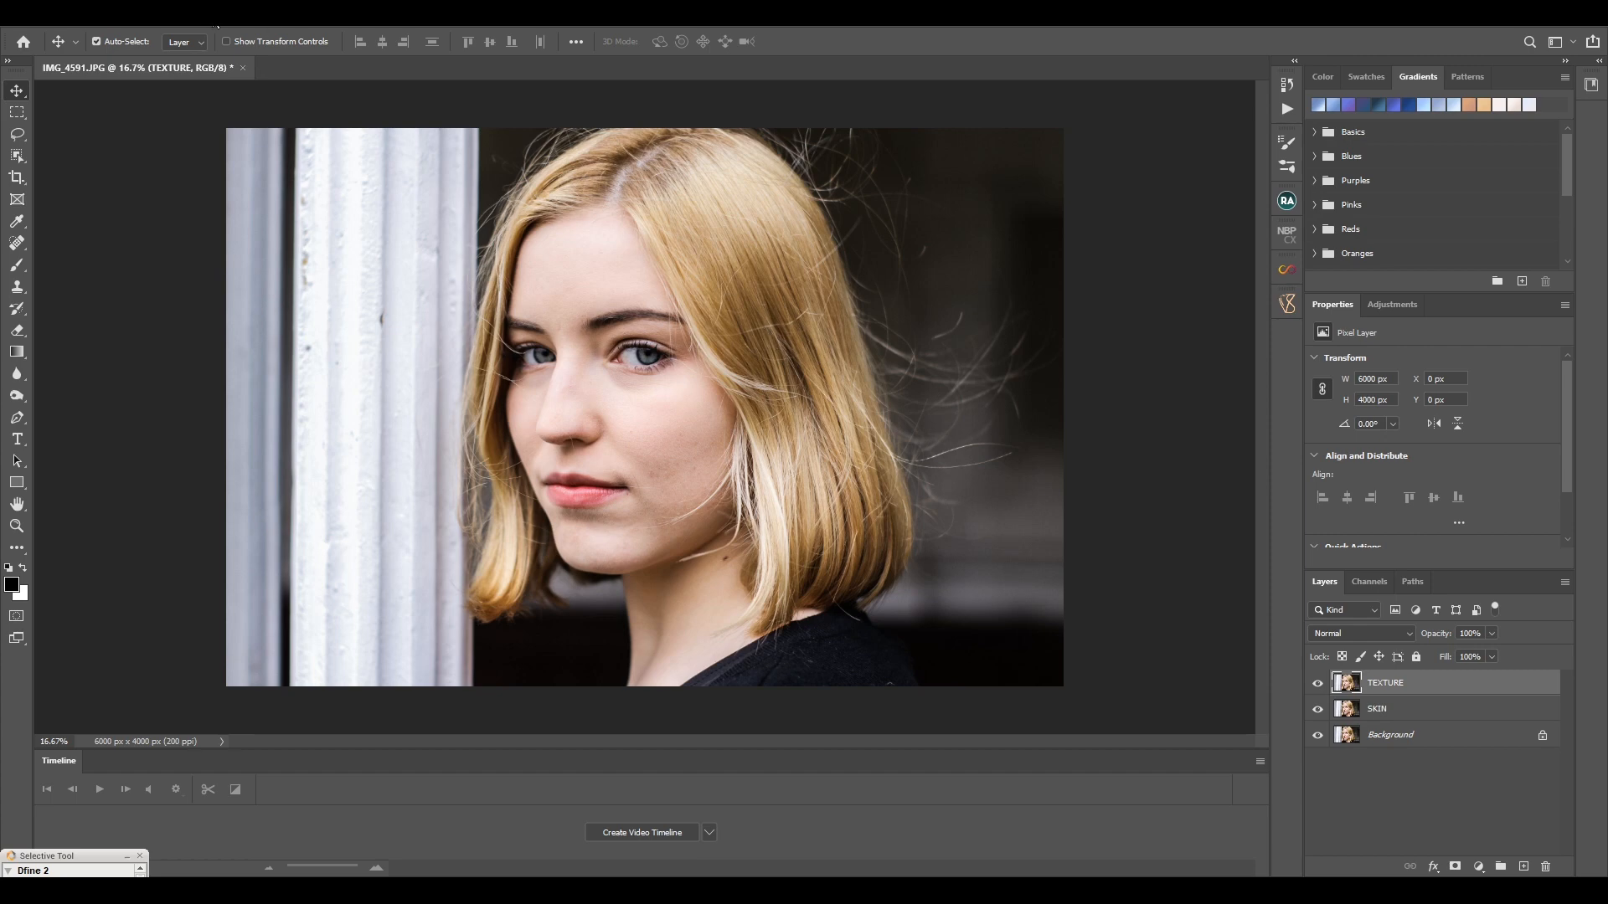
click(224, 25)
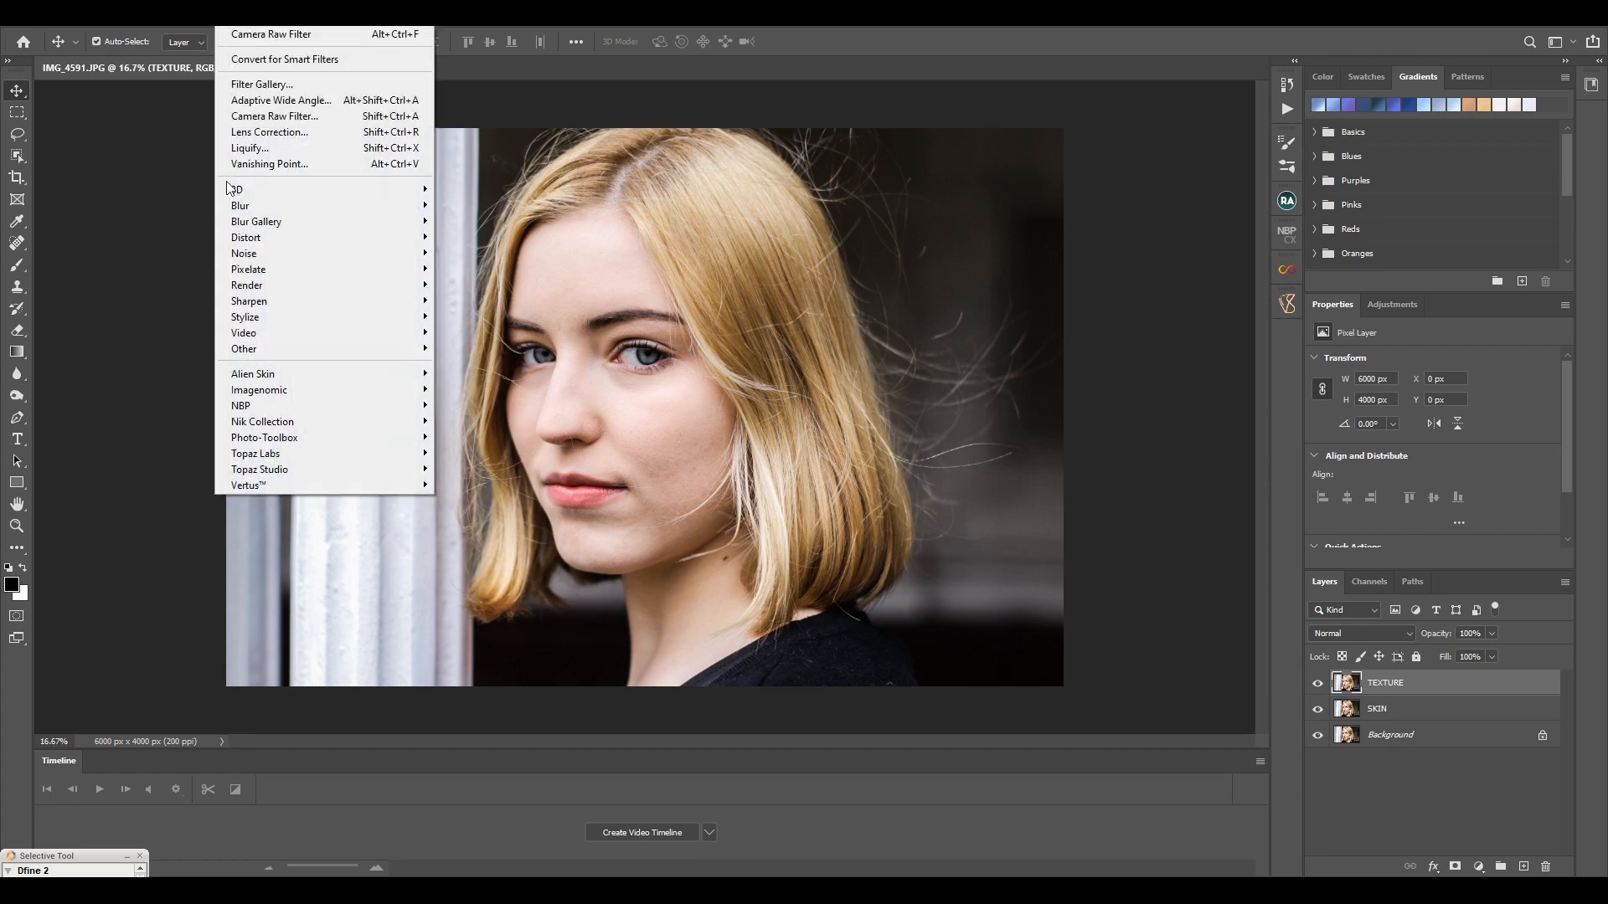
mouse_move(319, 206)
click(492, 269)
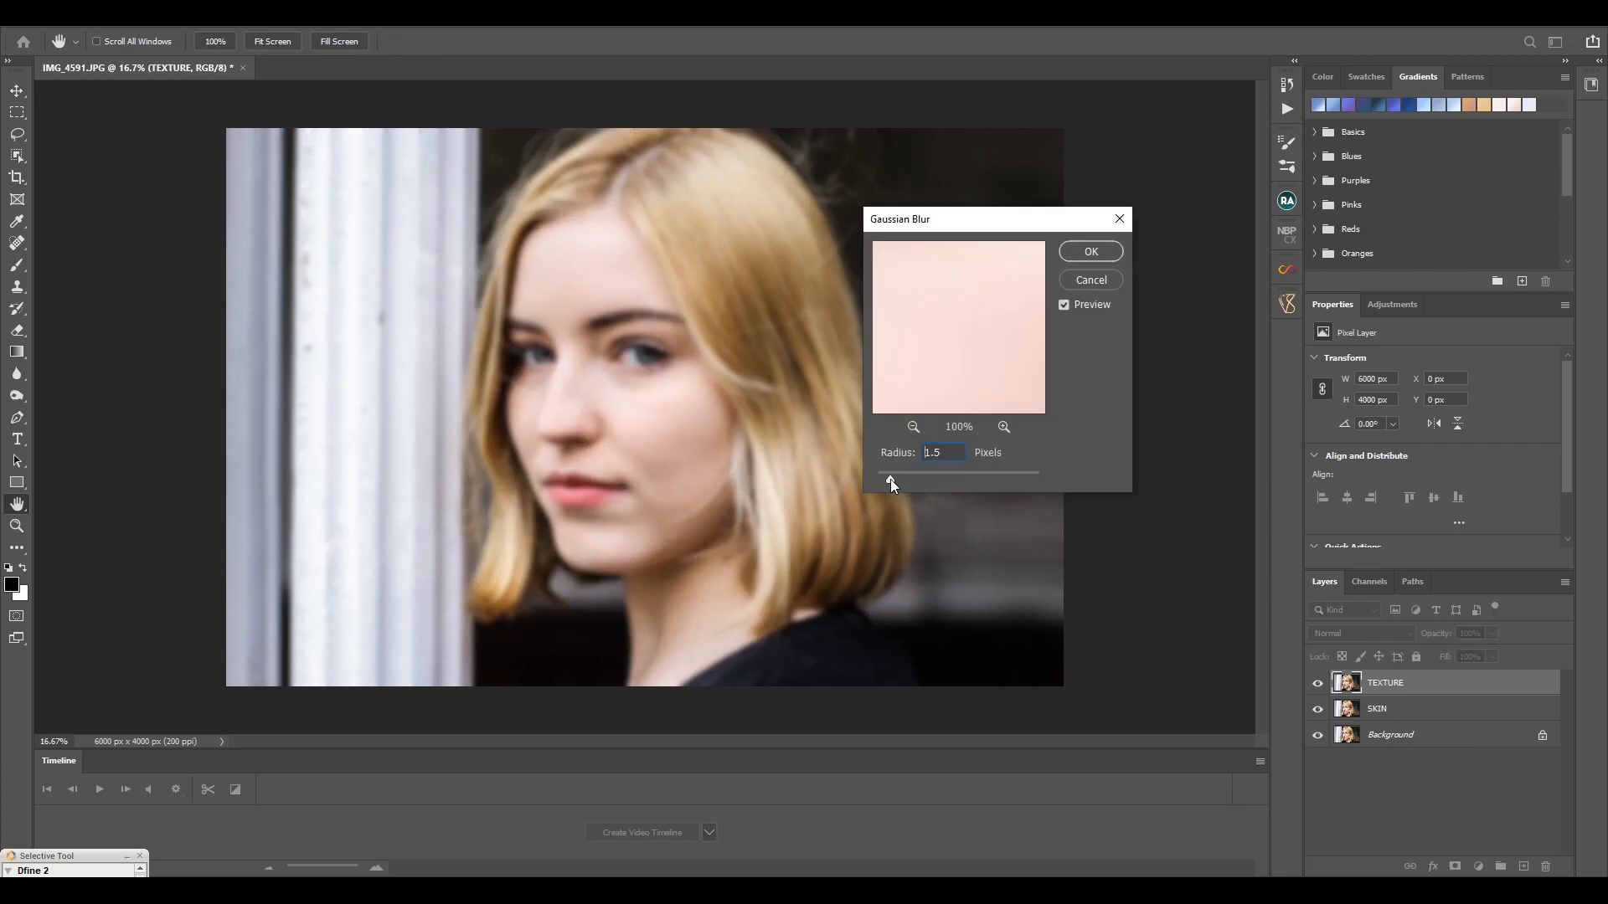
drag(891, 479, 887, 479)
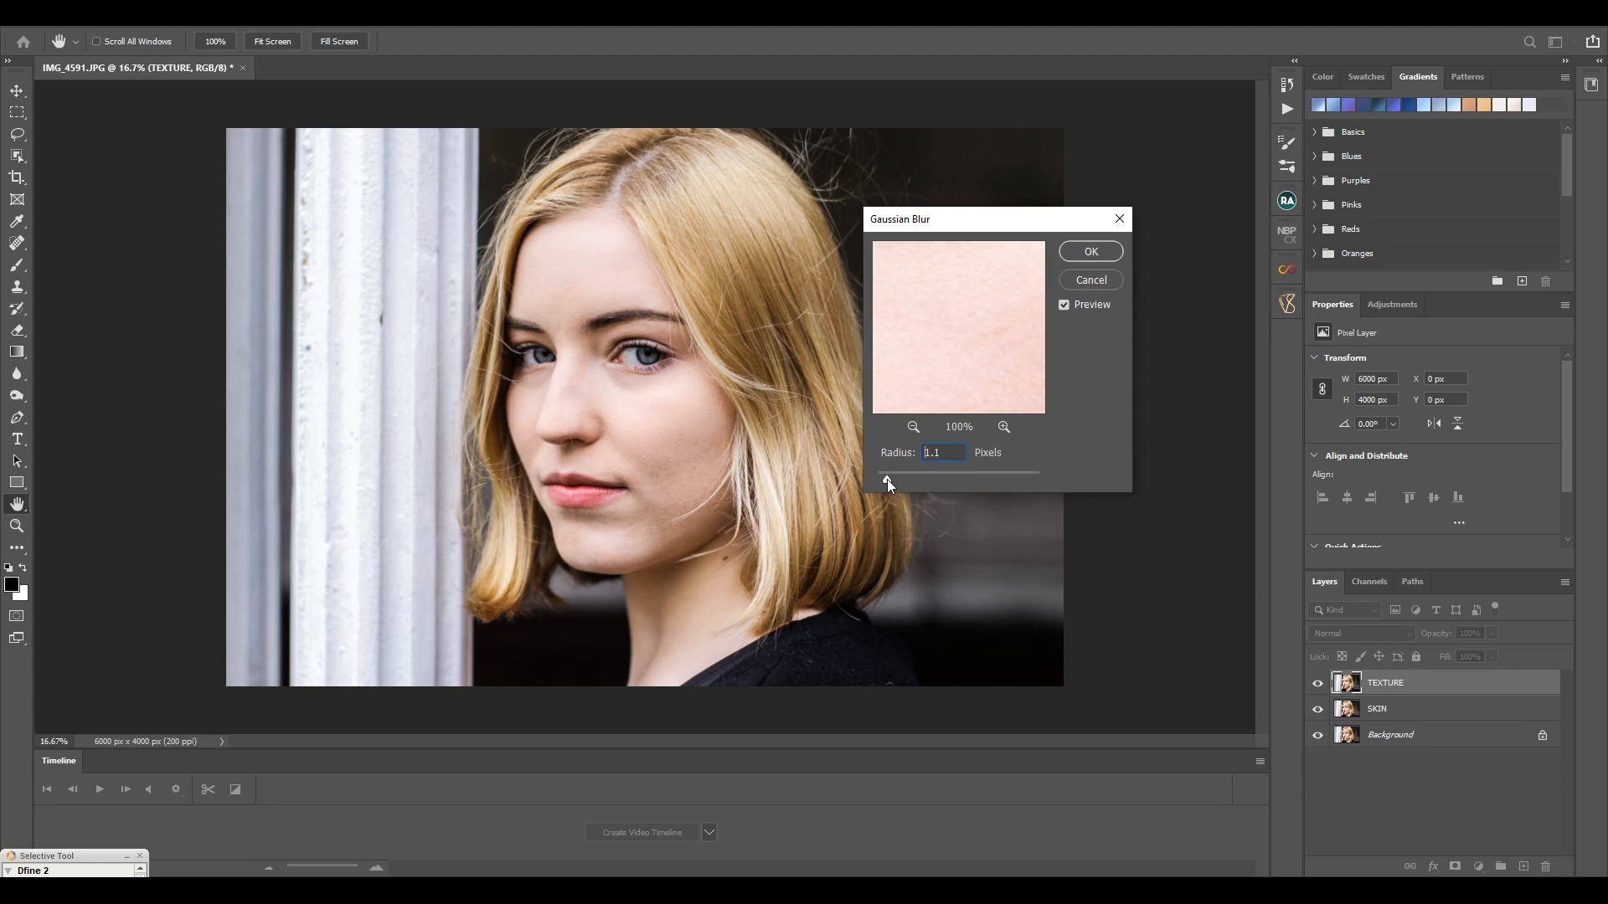
click(1077, 251)
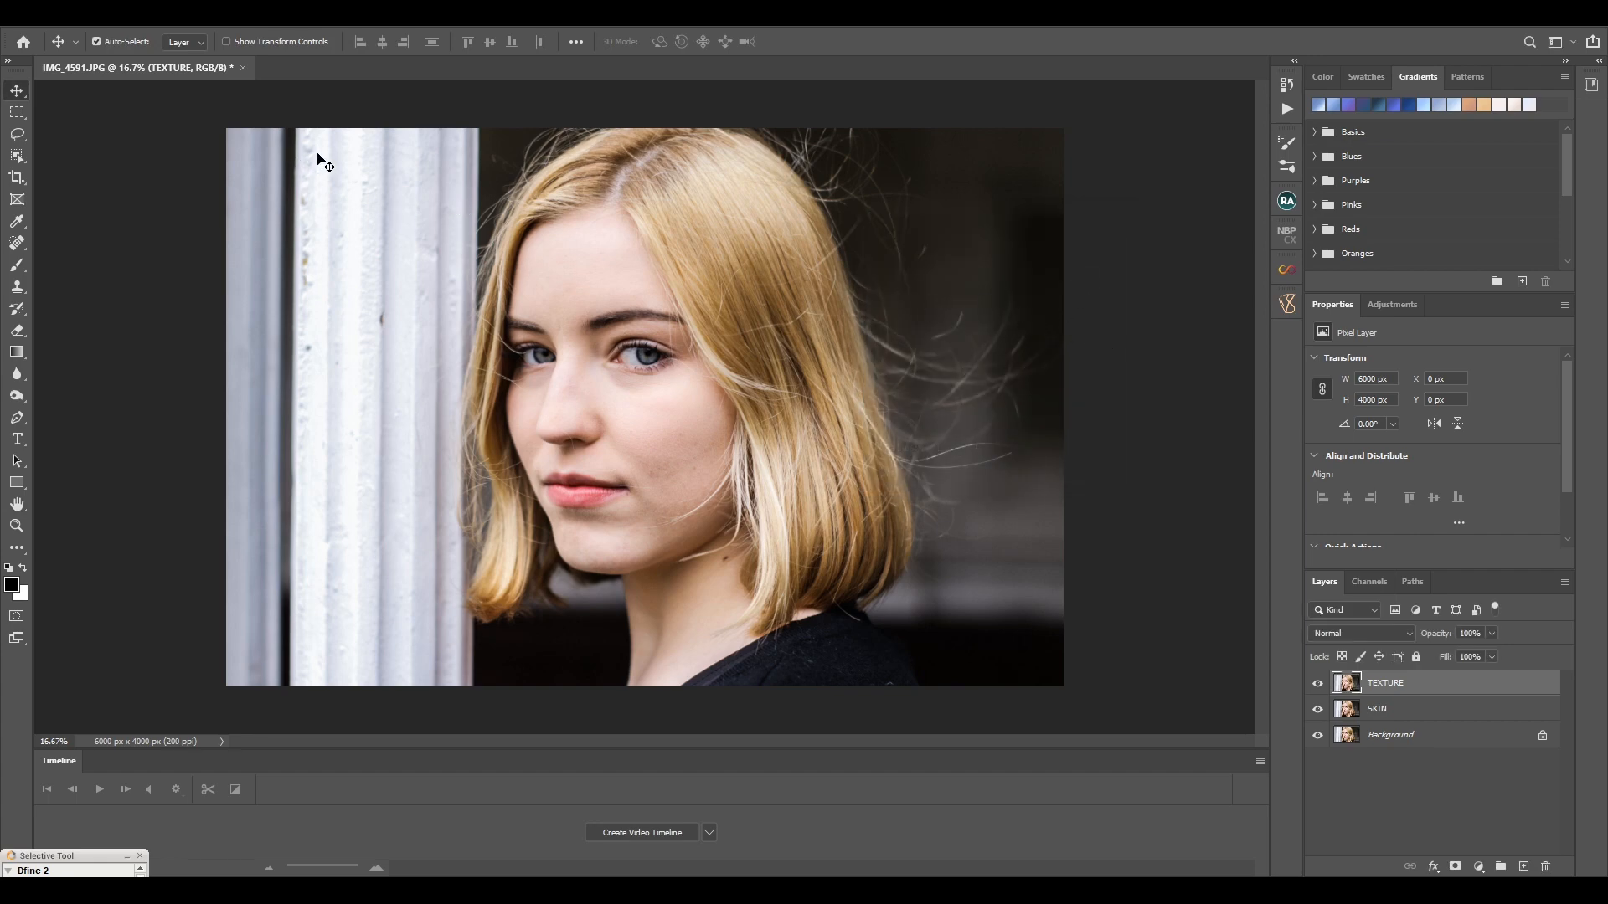
Use Apply Image on the TEXTURE layer with the SKIN layer as source, inverted, and Add blending
click(91, 17)
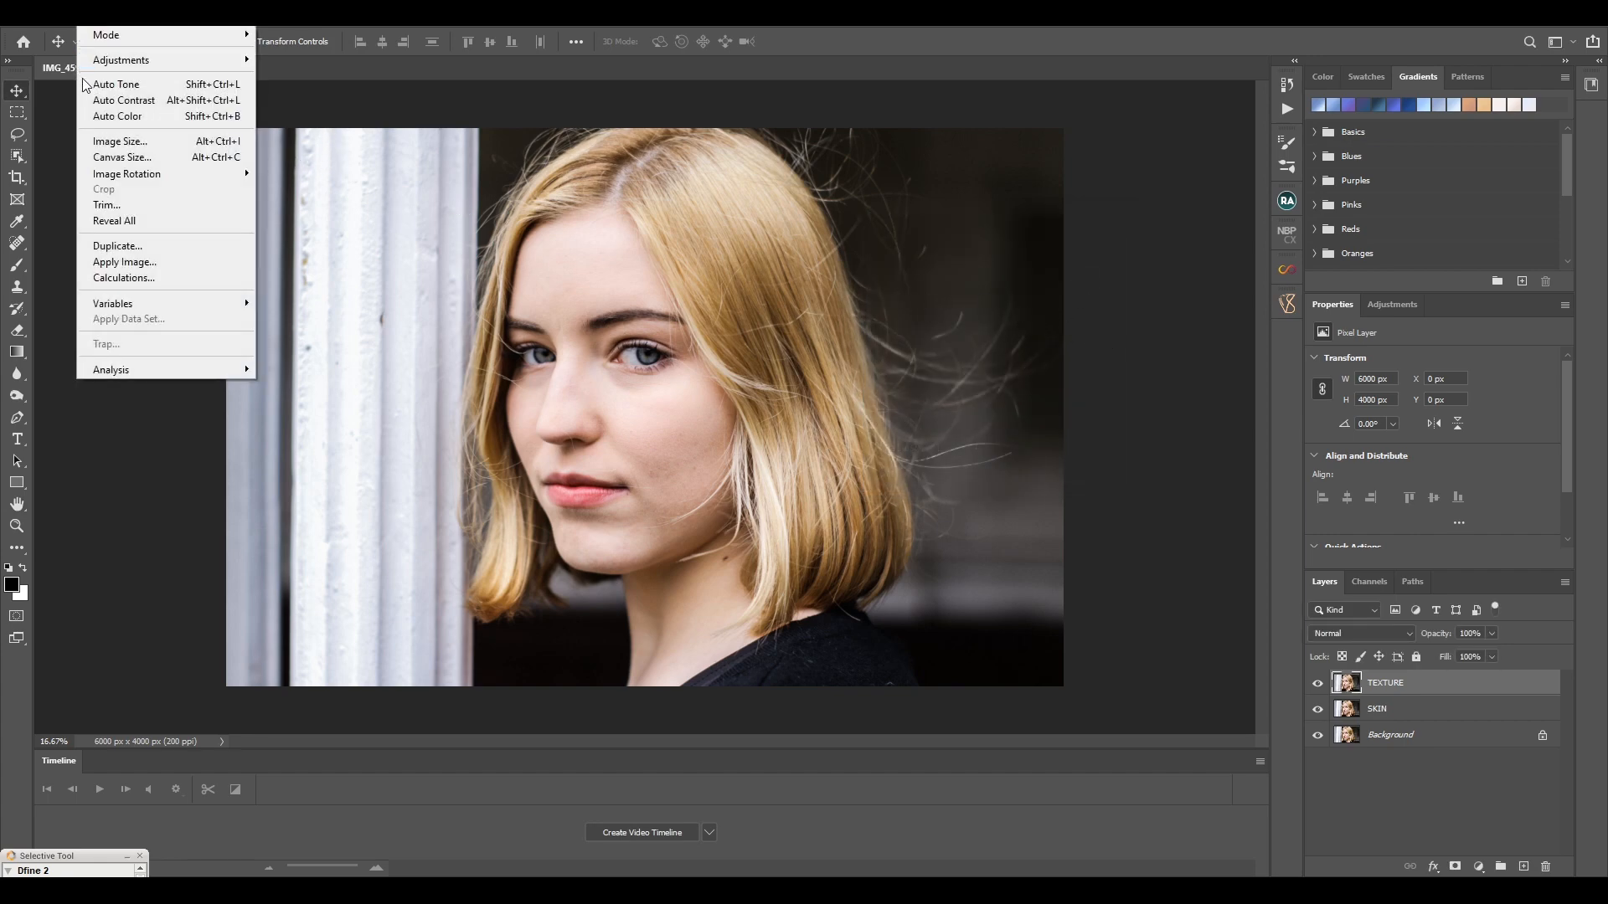
click(120, 261)
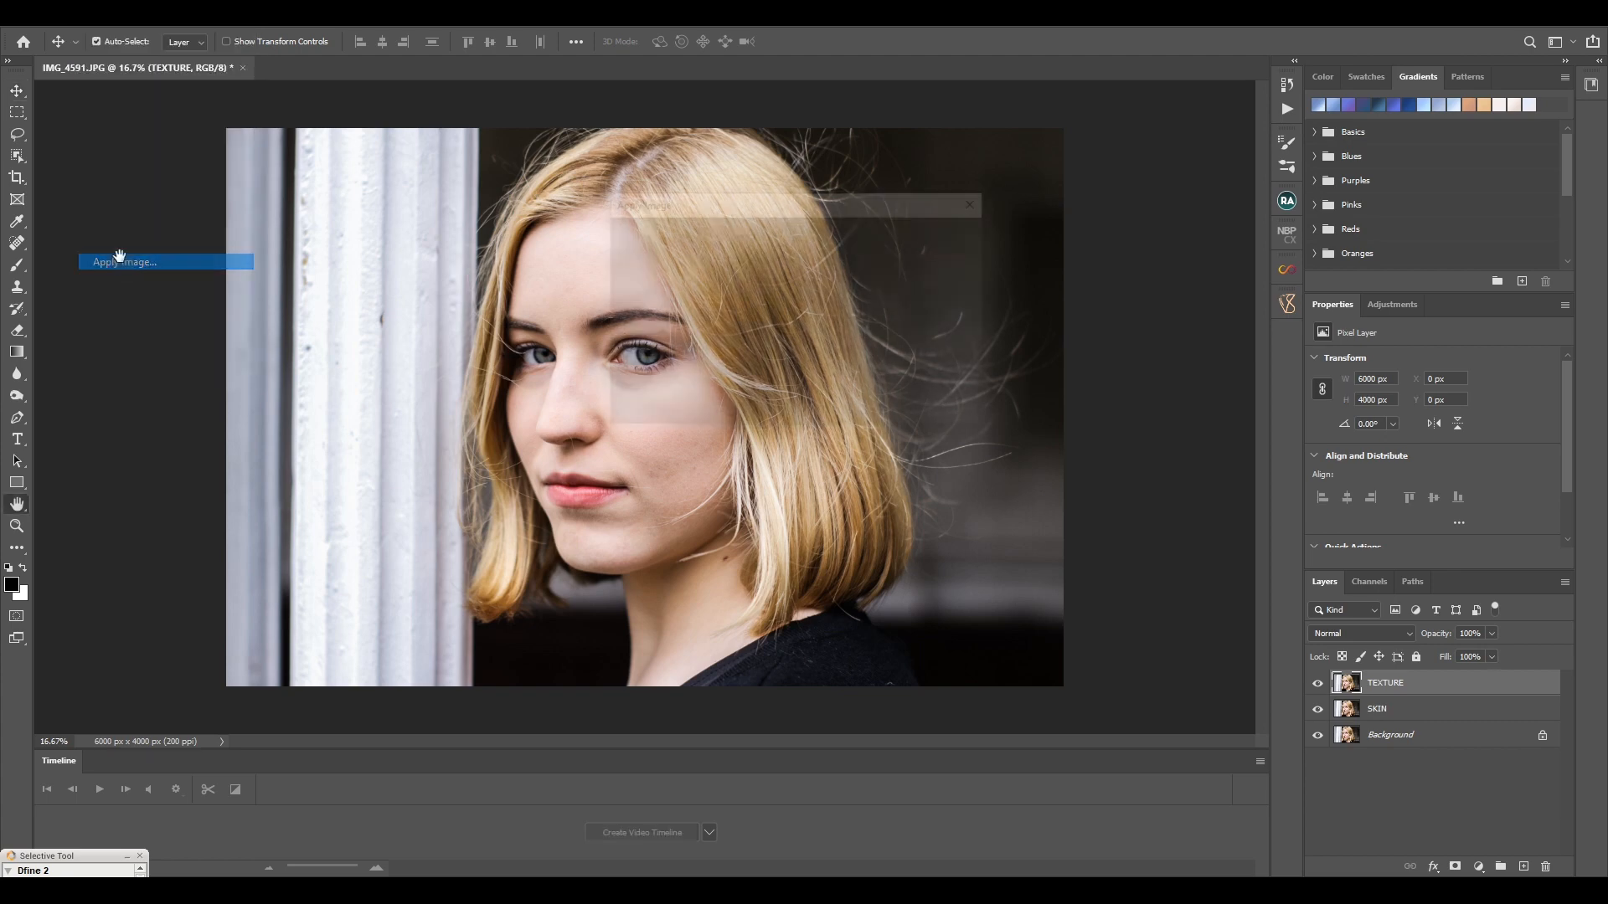
click(817, 259)
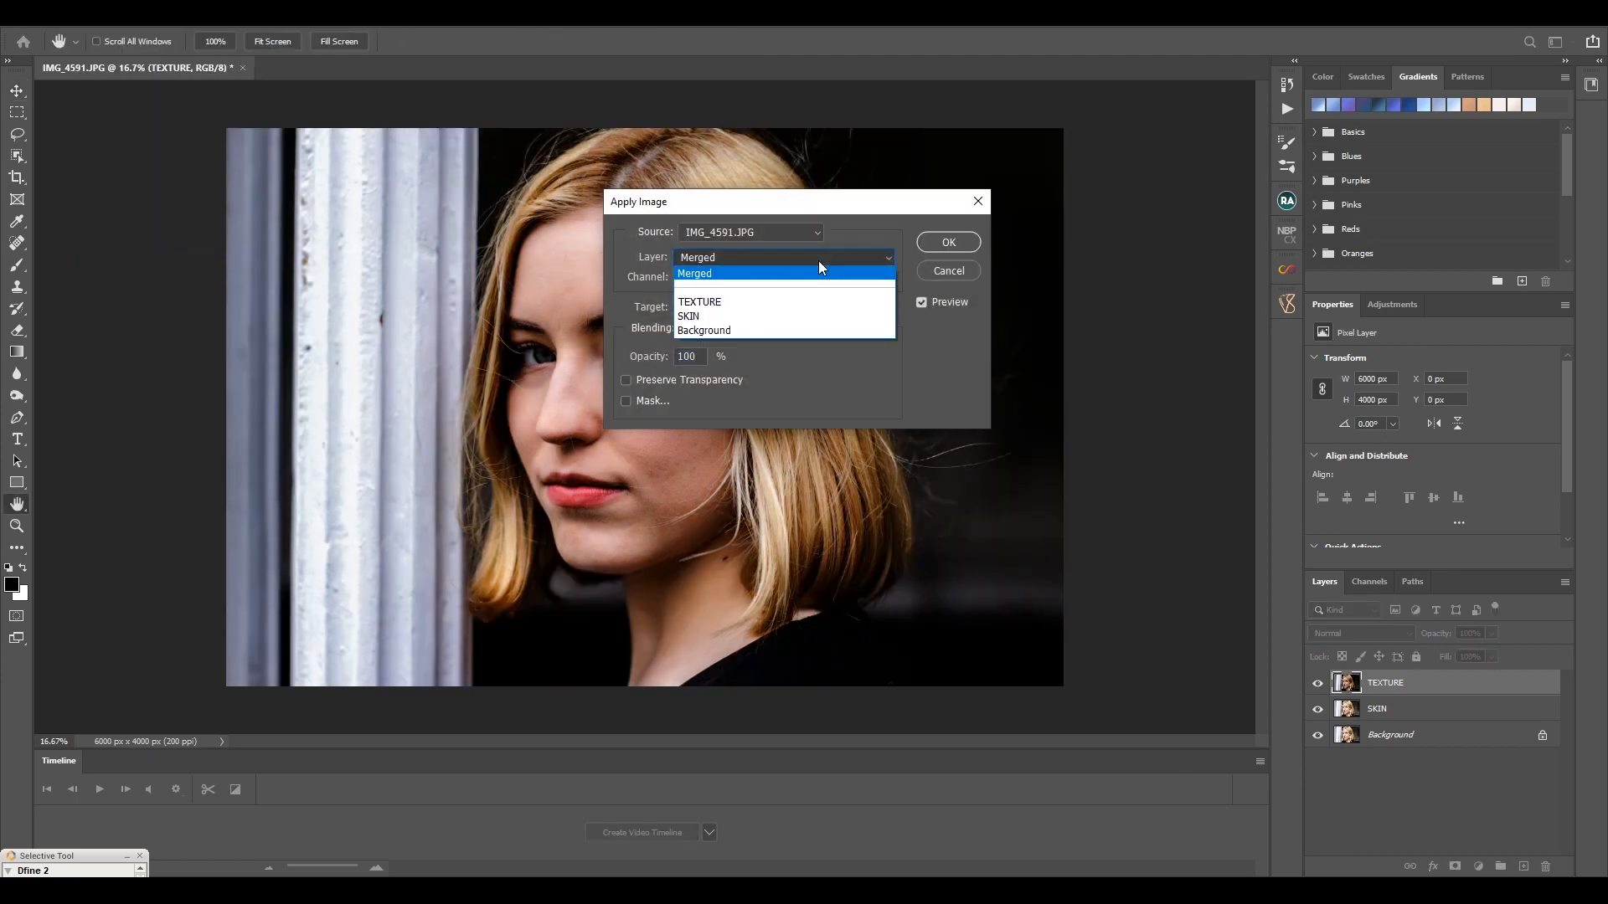
click(795, 318)
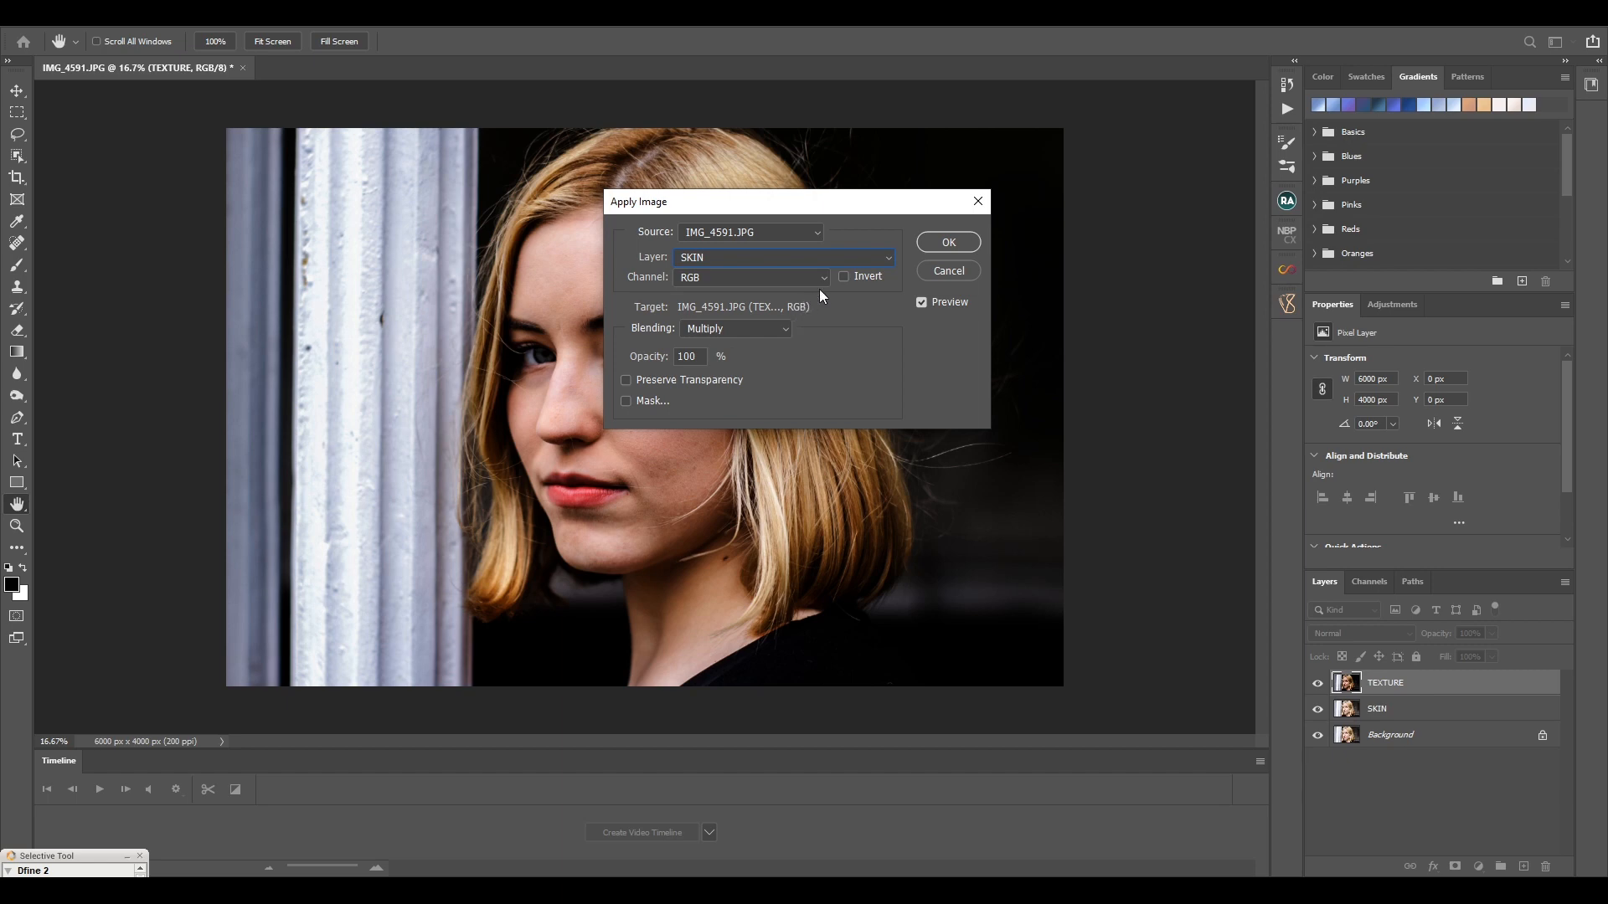
click(845, 277)
click(756, 329)
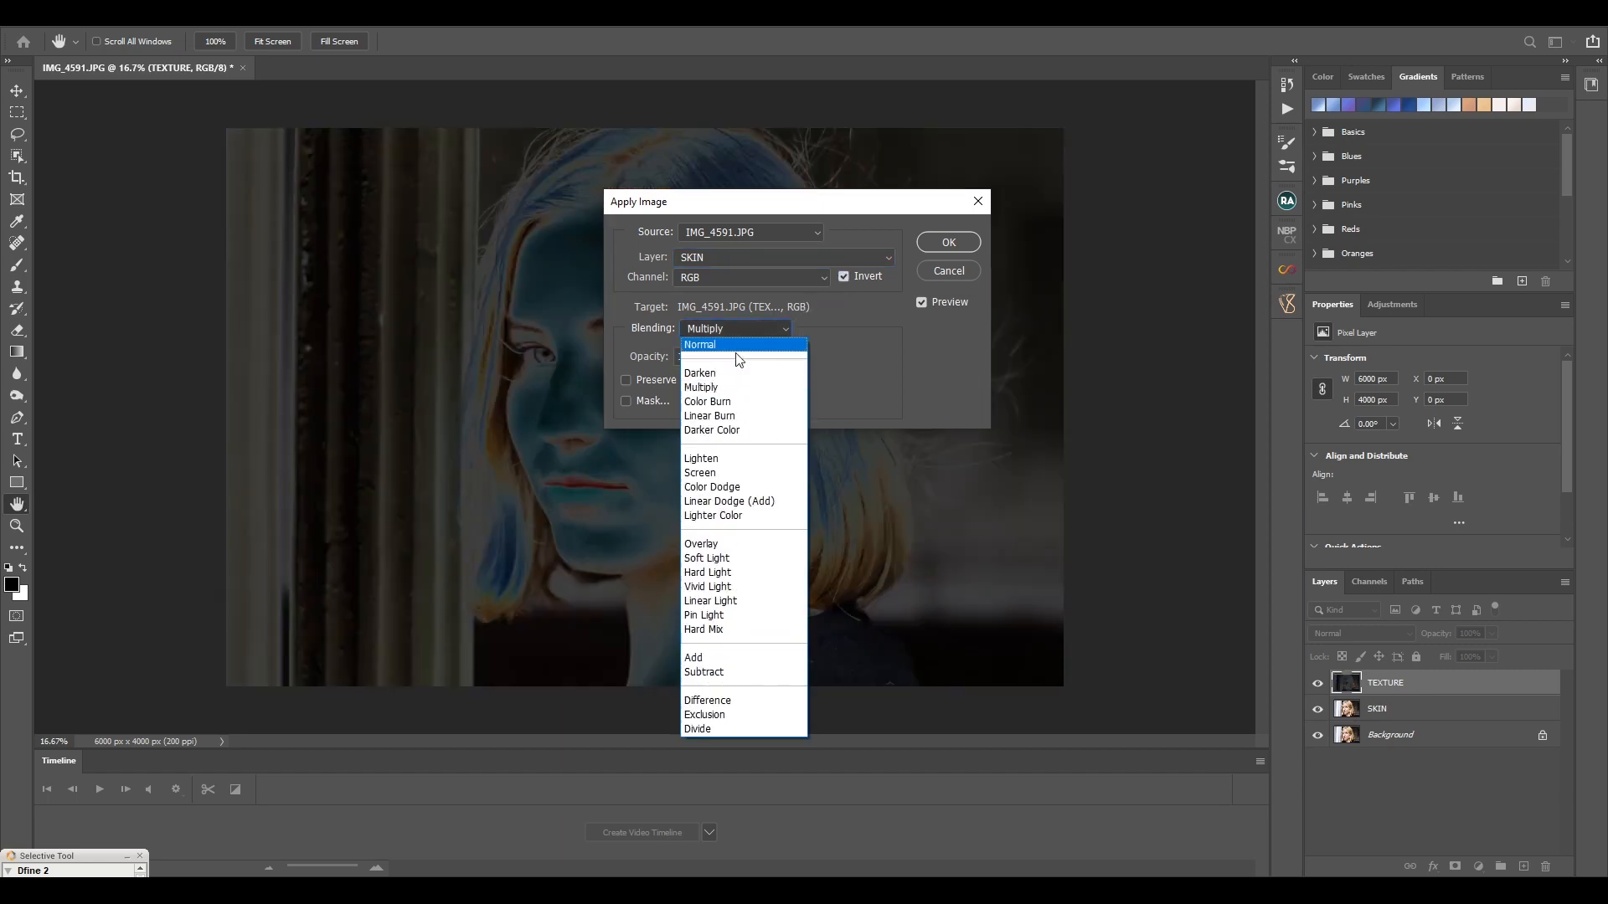
click(704, 654)
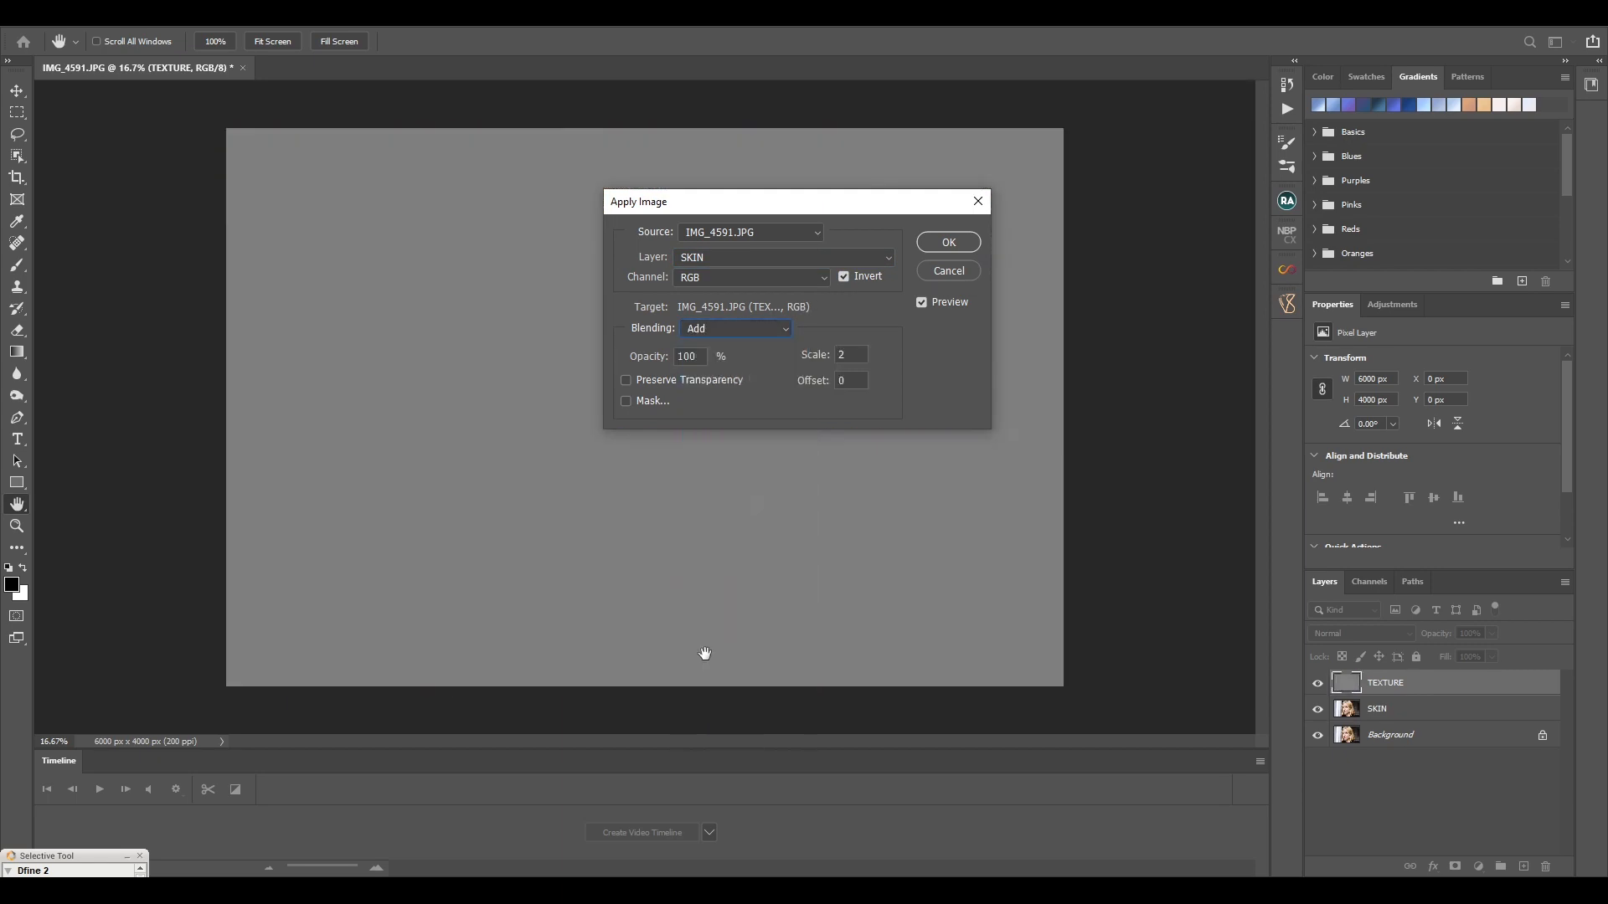
click(921, 241)
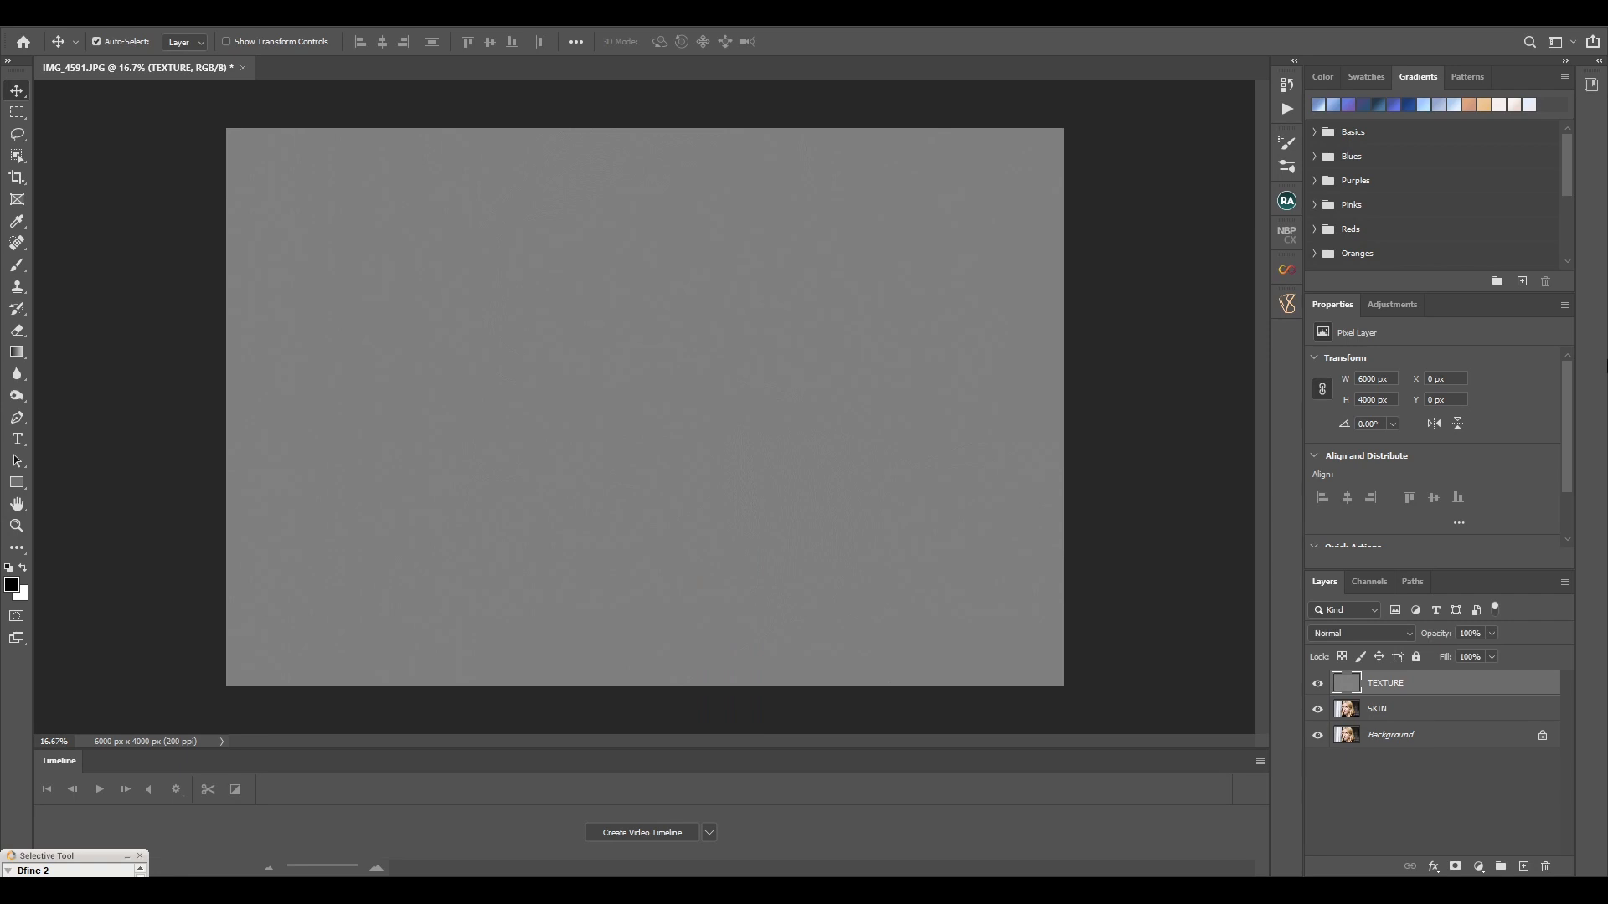
Set the TEXTURE layer's blend mode to Soft Light and compare the image with the layer hidden and shown
click(1395, 633)
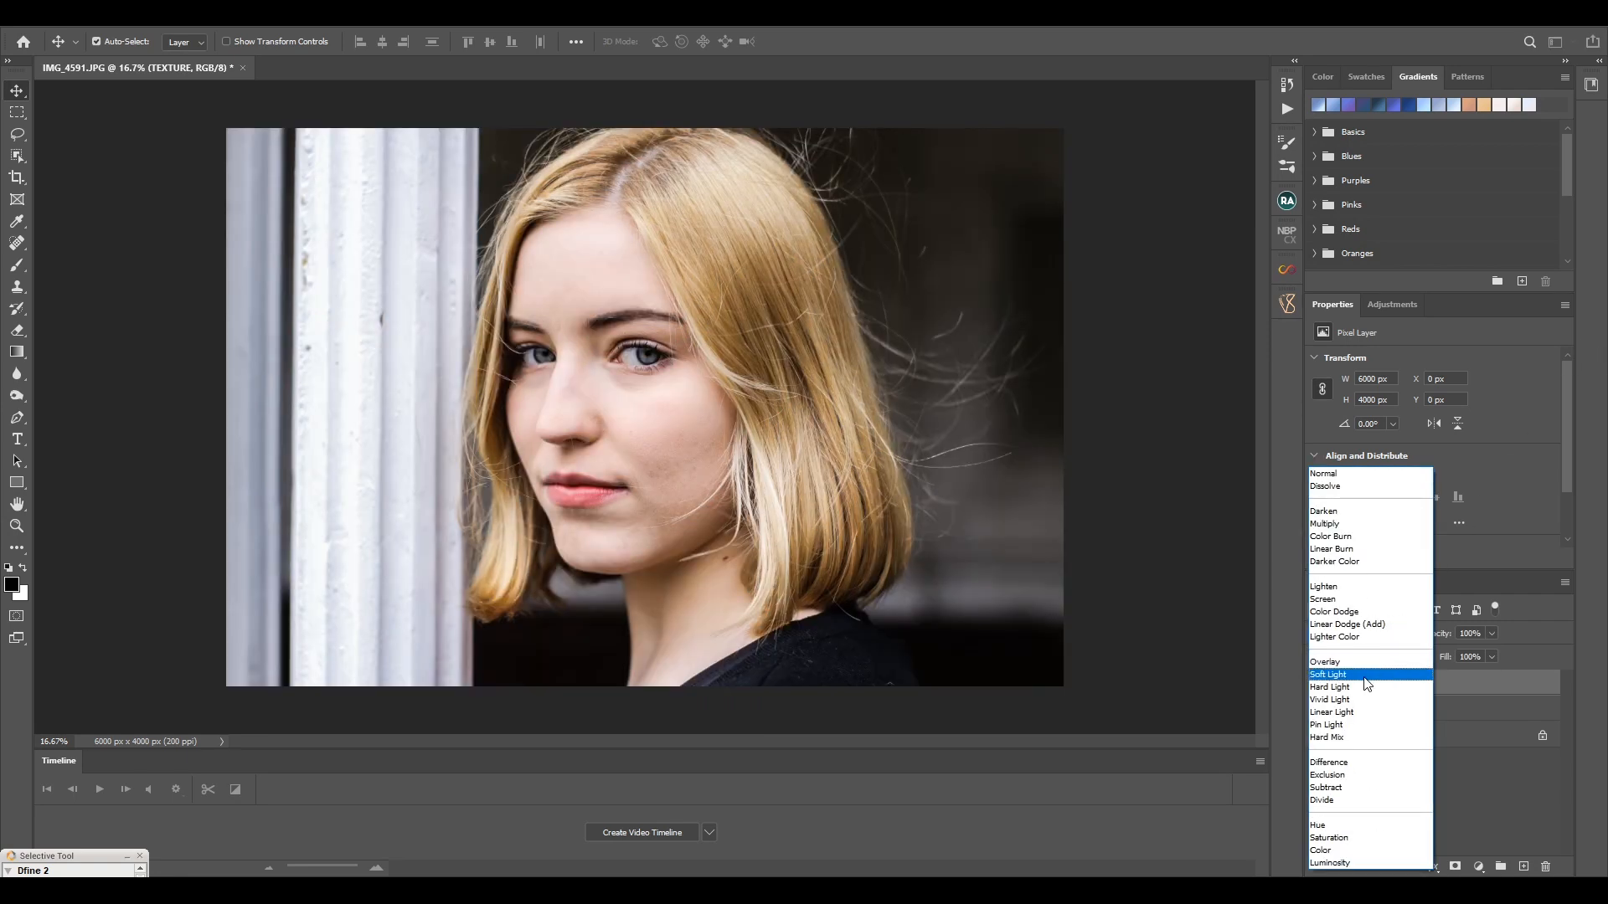
click(1365, 675)
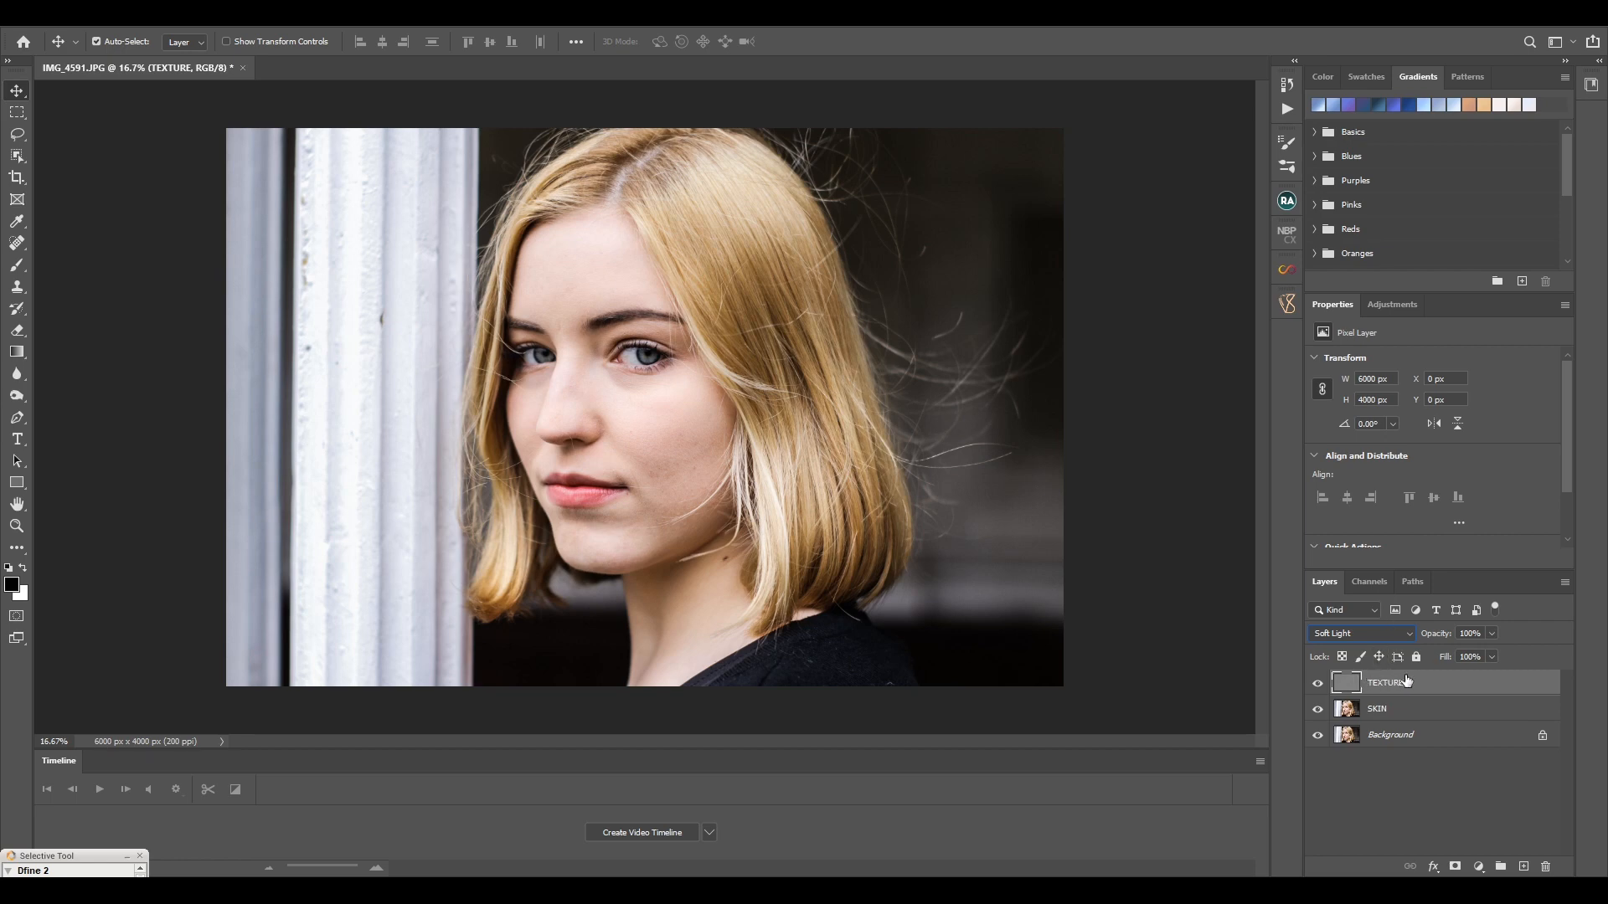
click(1318, 684)
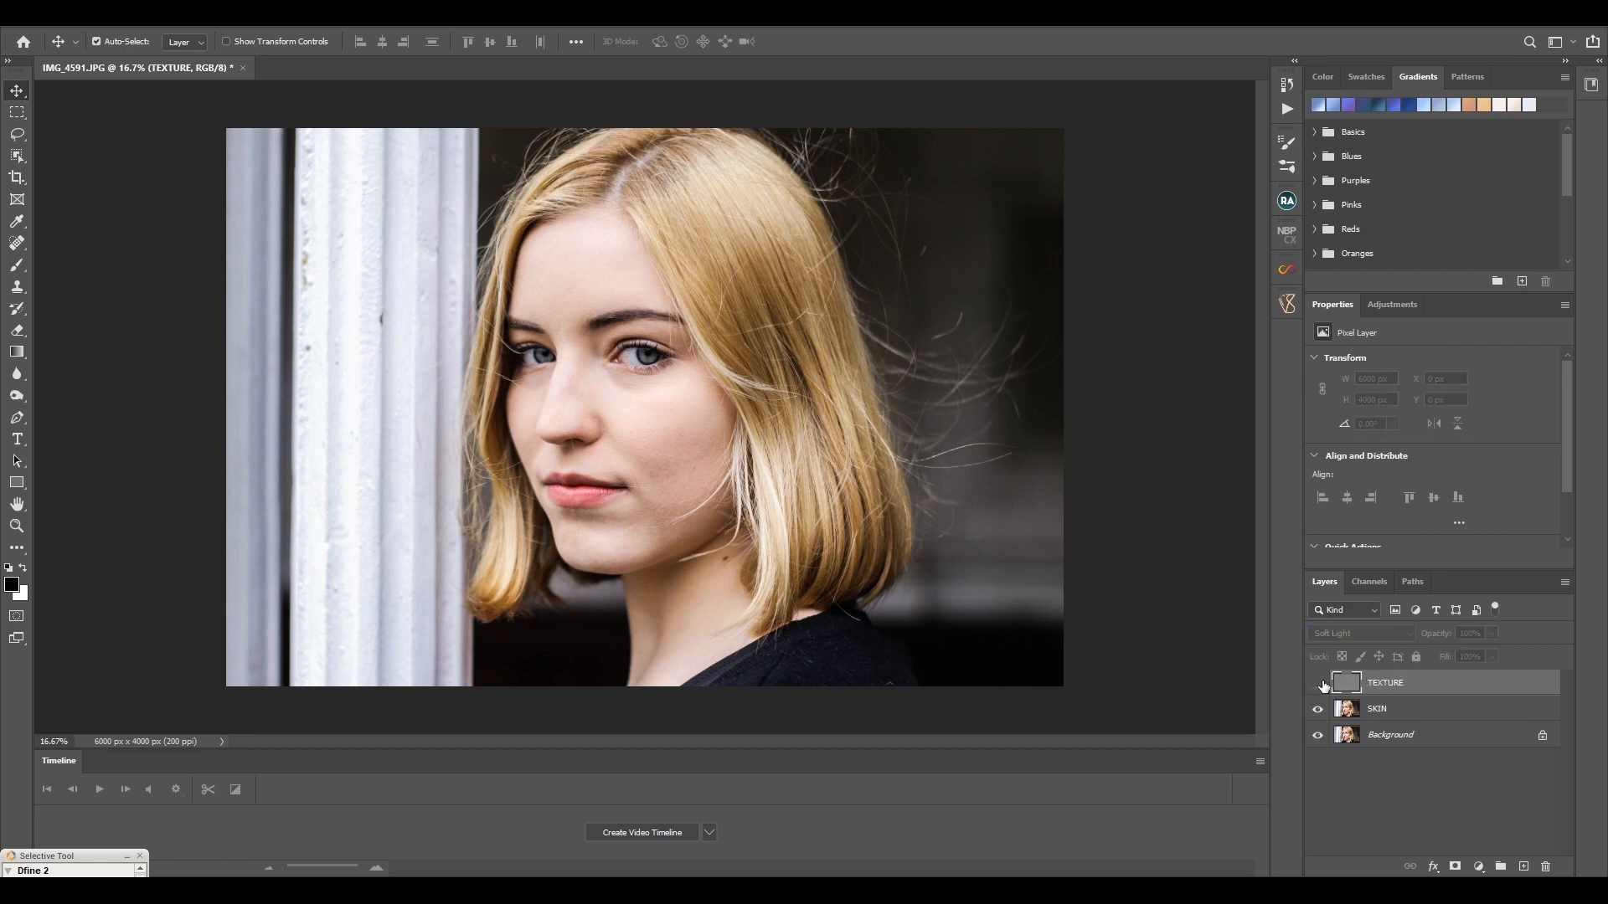
click(1319, 684)
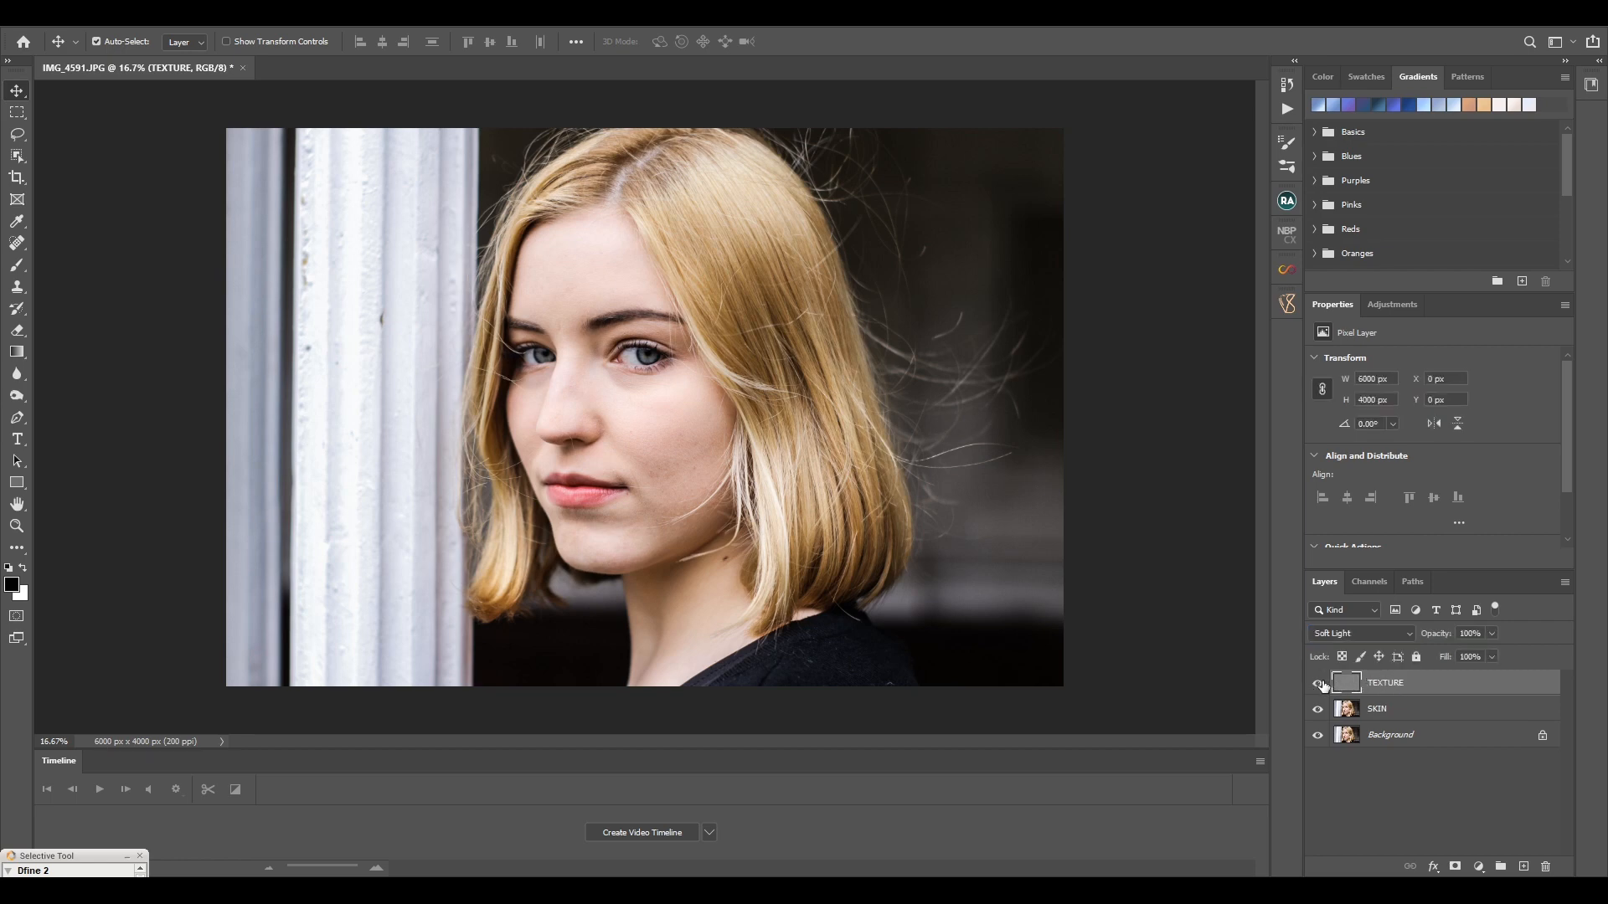
Set up the Mixer Brush for the SKIN layer with 24% mix, 16% flow and a brush size of 239
click(1355, 714)
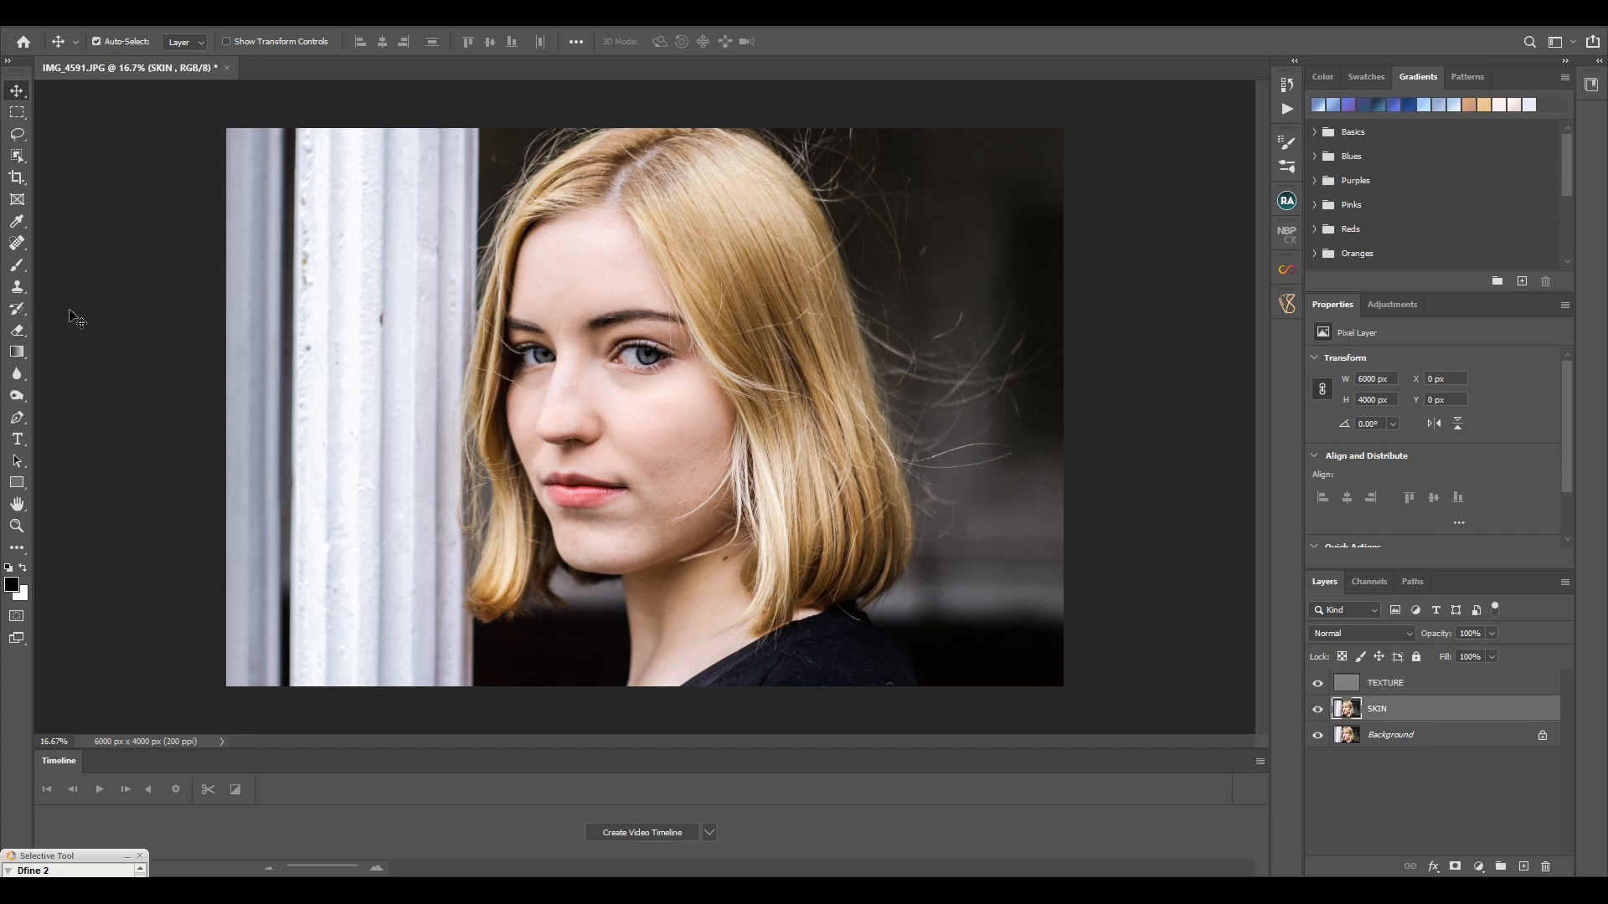
mouse_move(16, 265)
mouse_down()
mouse_move(80, 278)
mouse_move(79, 315)
mouse_up()
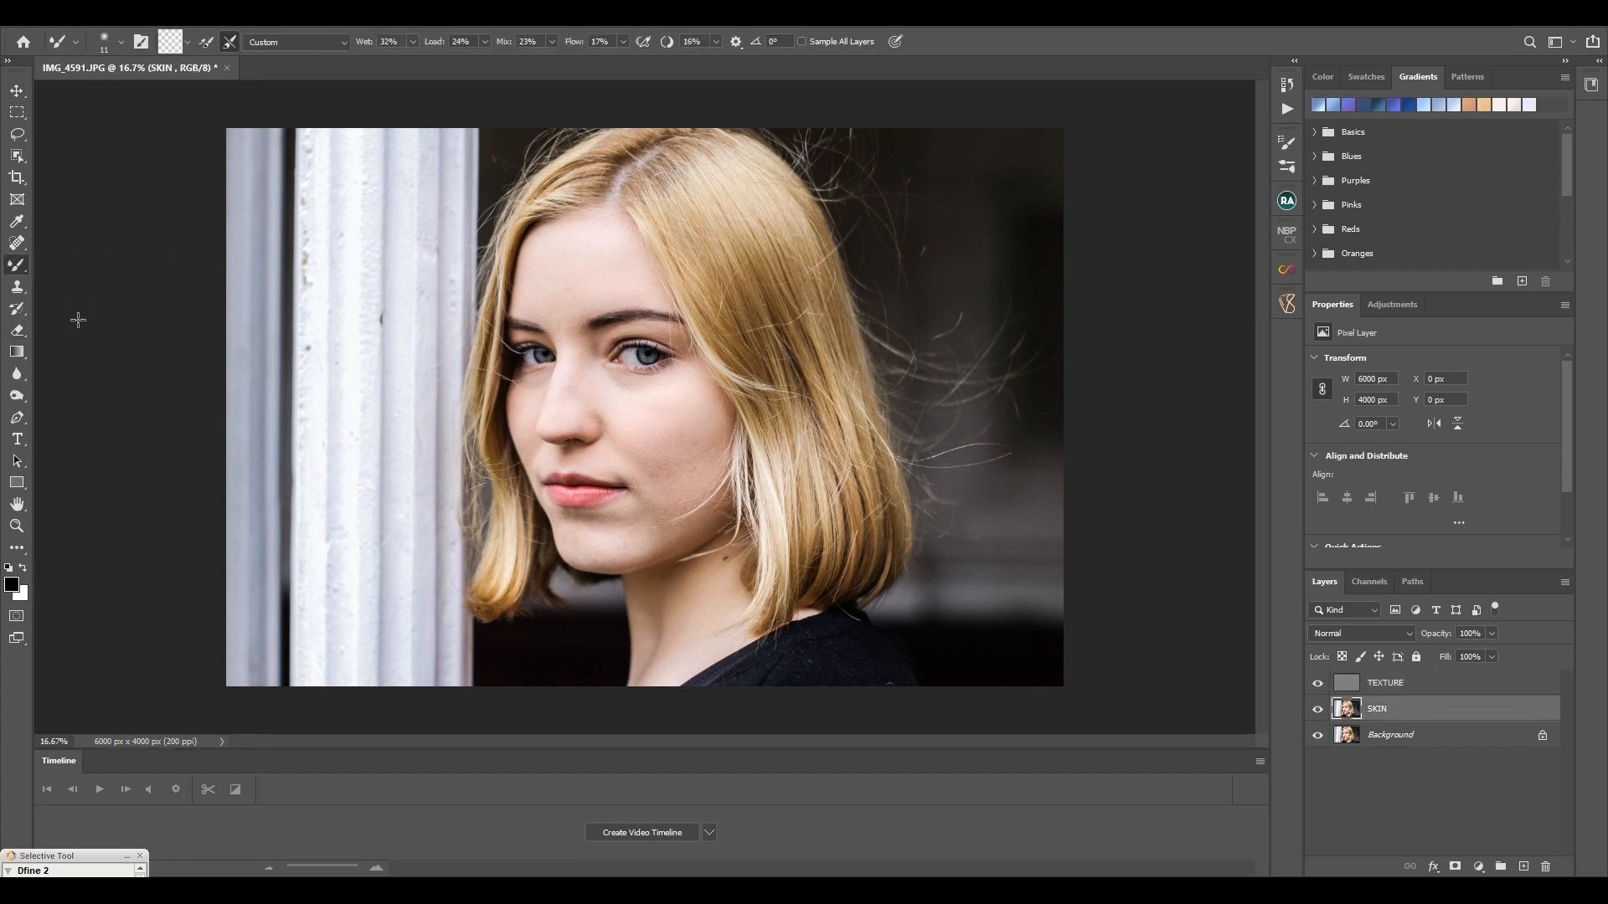
click(412, 42)
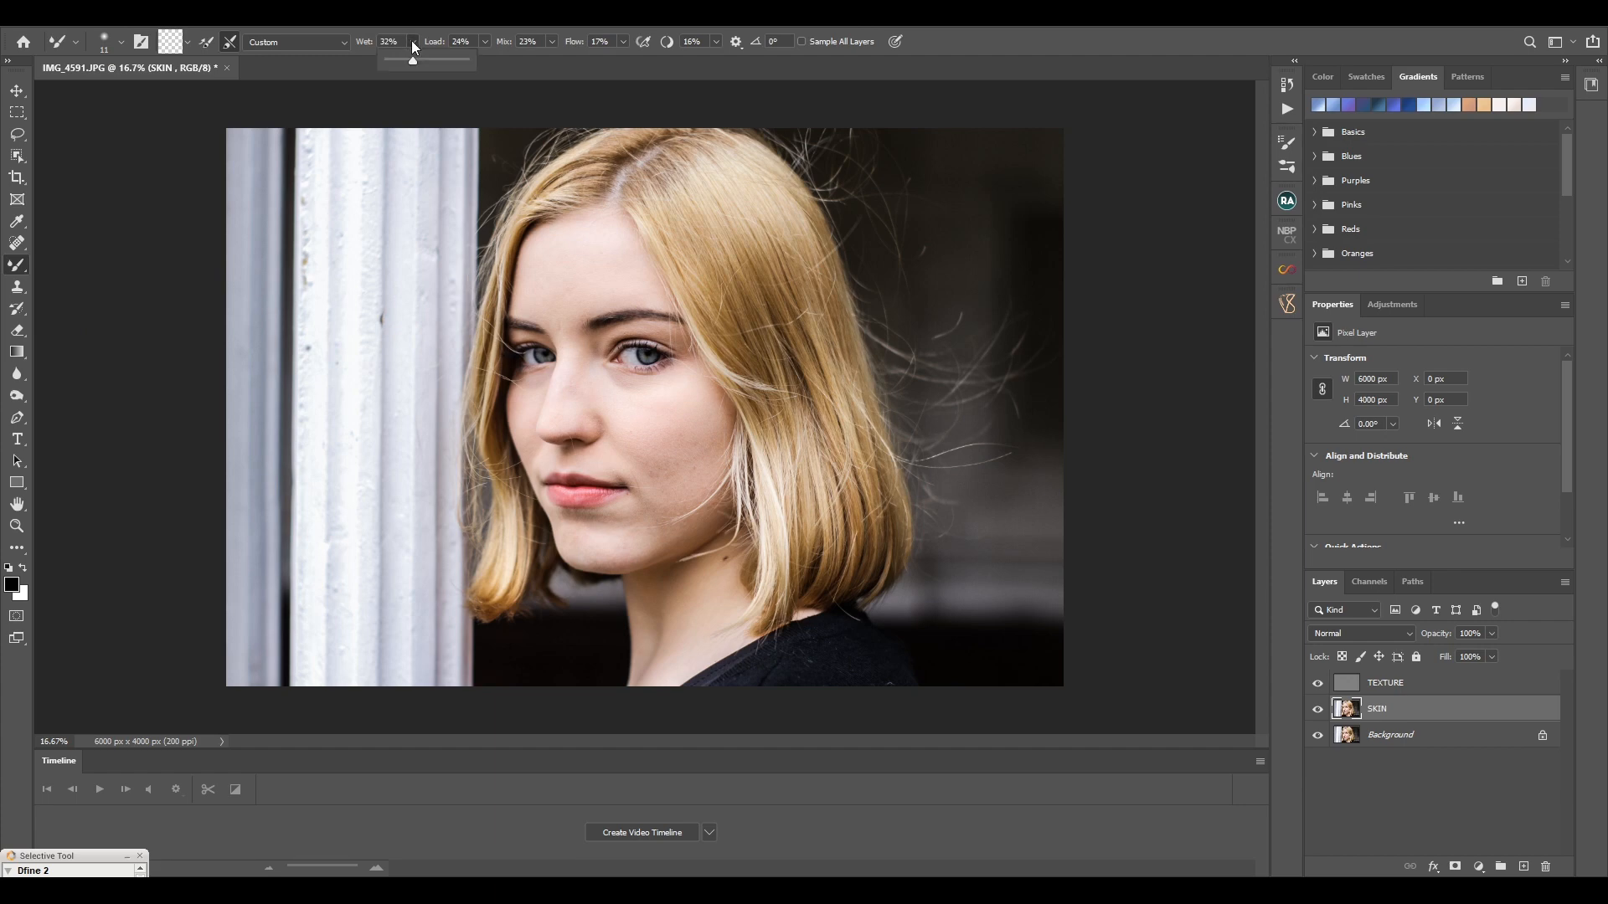
click(483, 42)
click(552, 42)
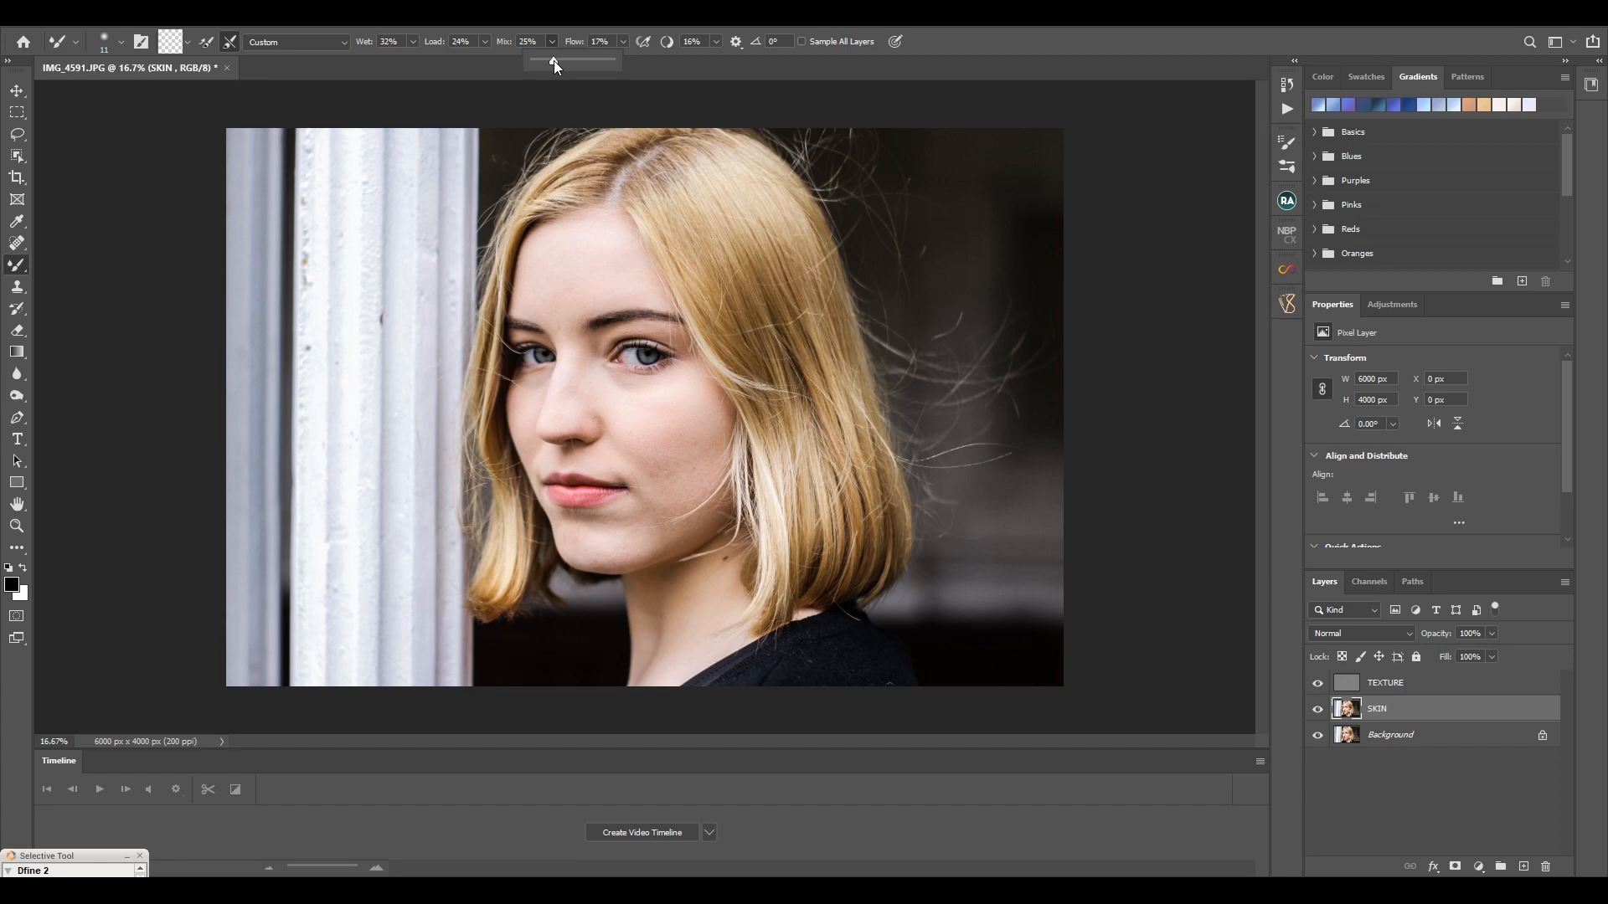
click(624, 42)
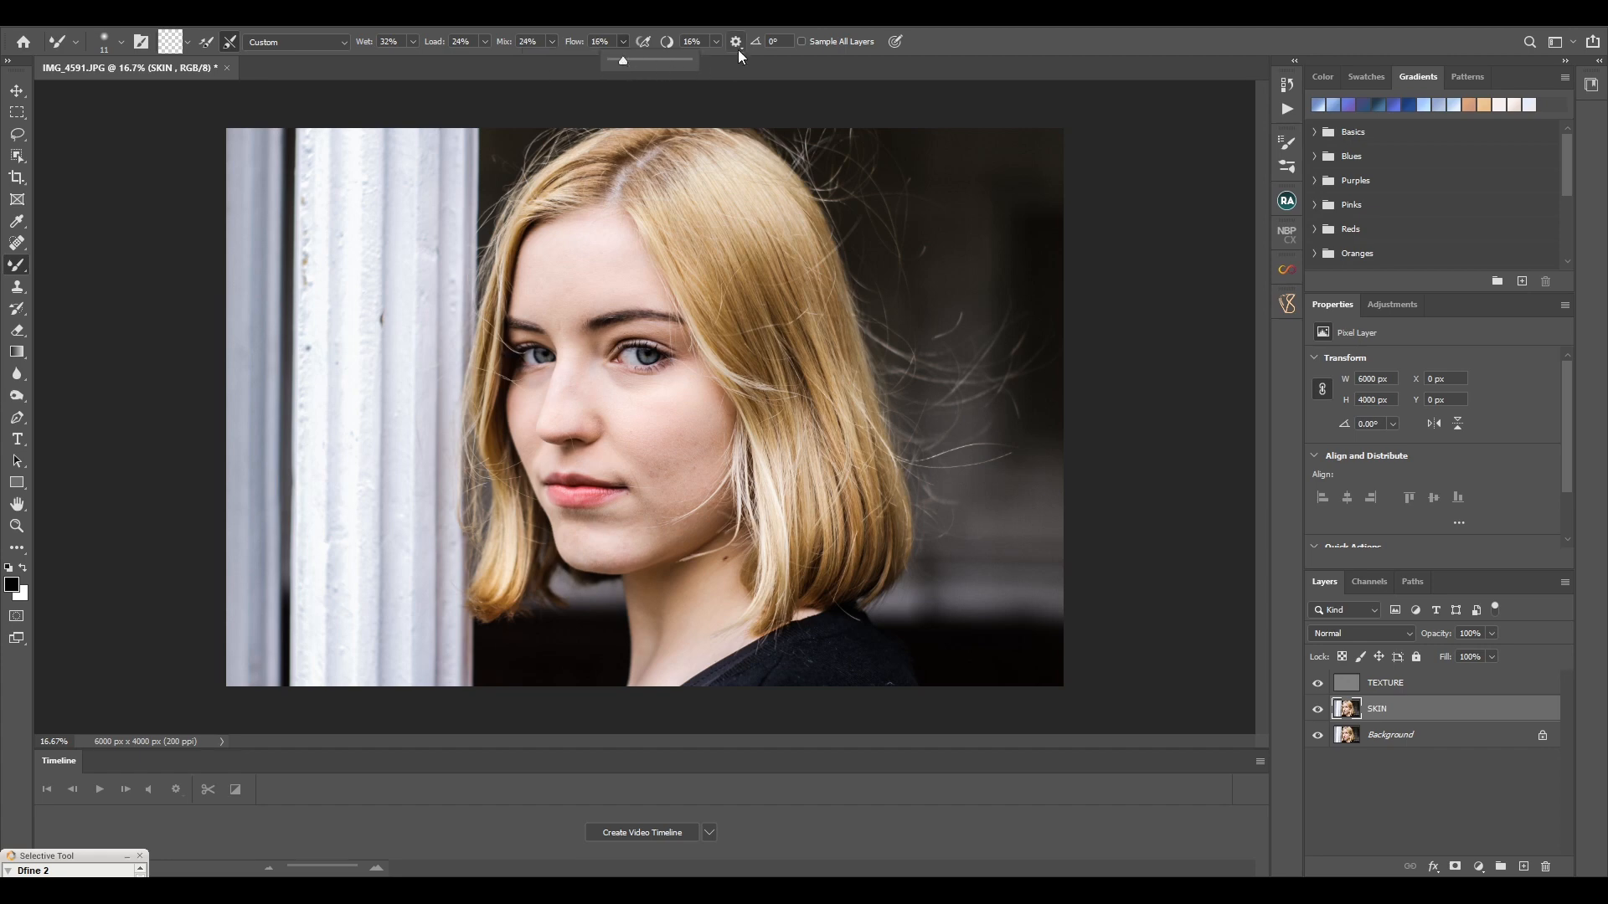
click(715, 42)
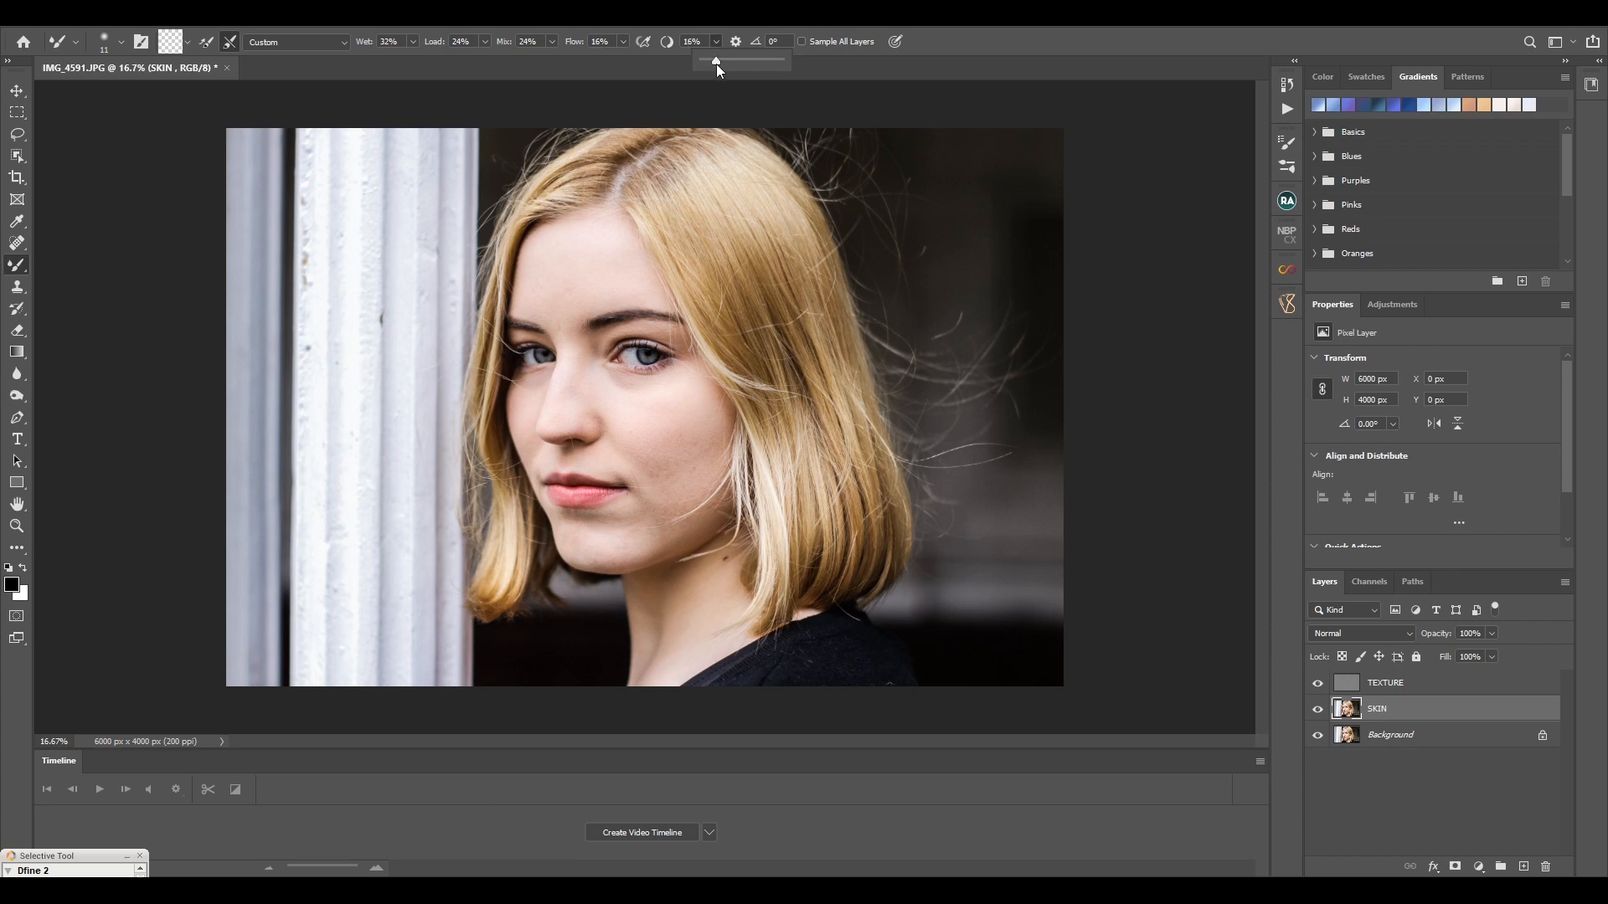
click(675, 269)
mouse_move(585, 264)
mouse_down()
mouse_move(621, 269)
mouse_move(605, 270)
mouse_up()
Blend the forehead skin on the SKIN layer with the Mixer Brush at size 239
key(ctrl+plus)
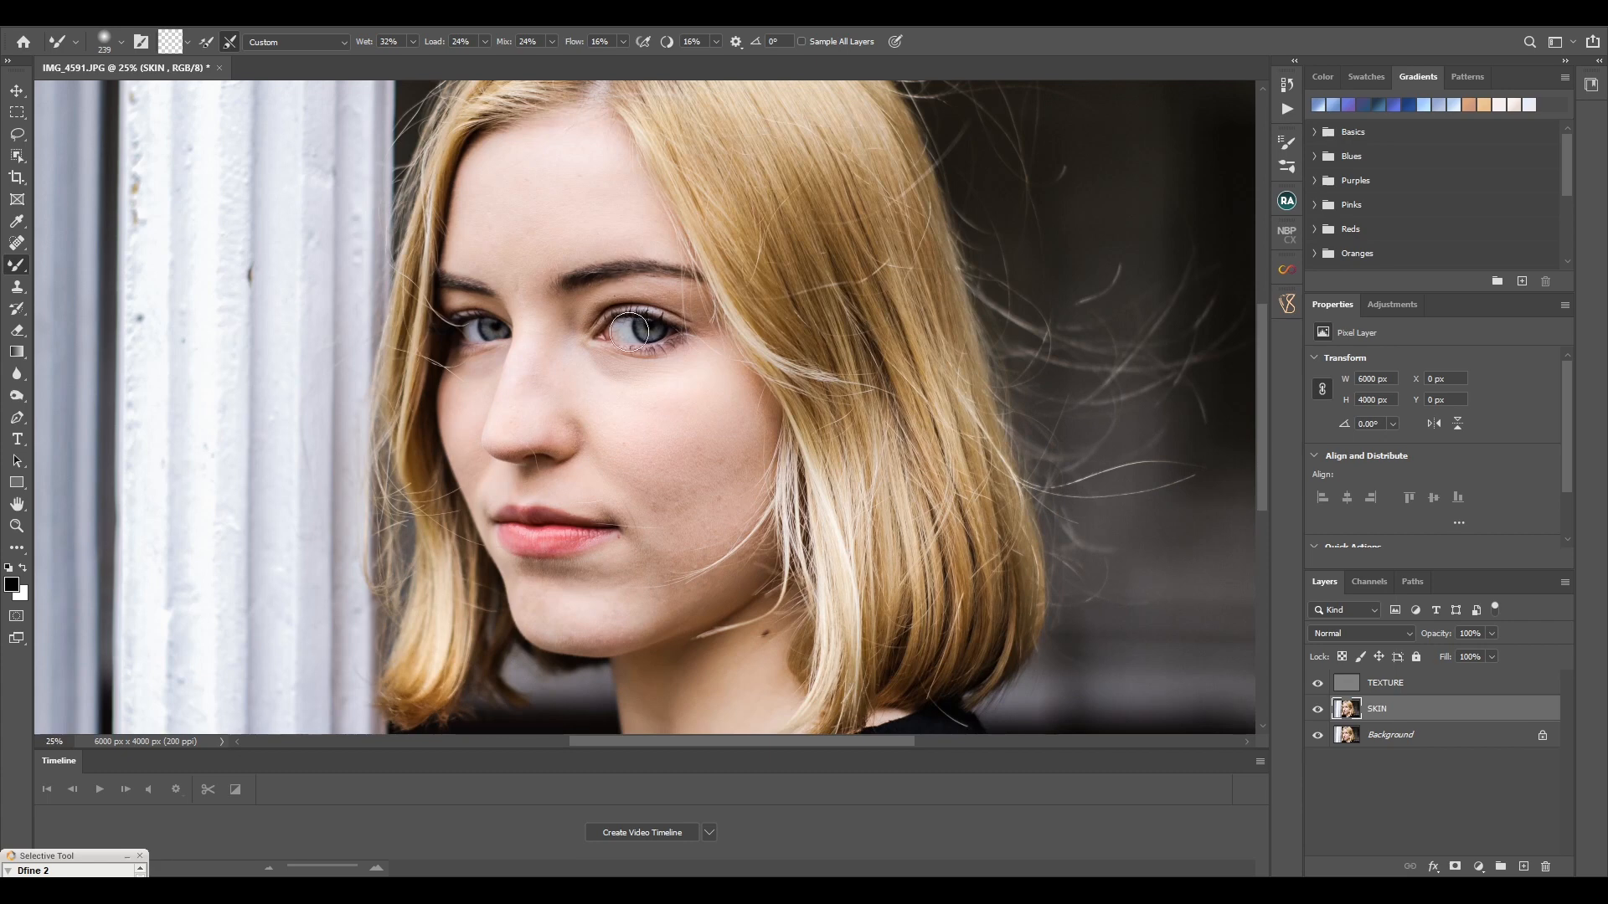
scroll(639, 361, up, 2)
scroll(639, 362, up, 1)
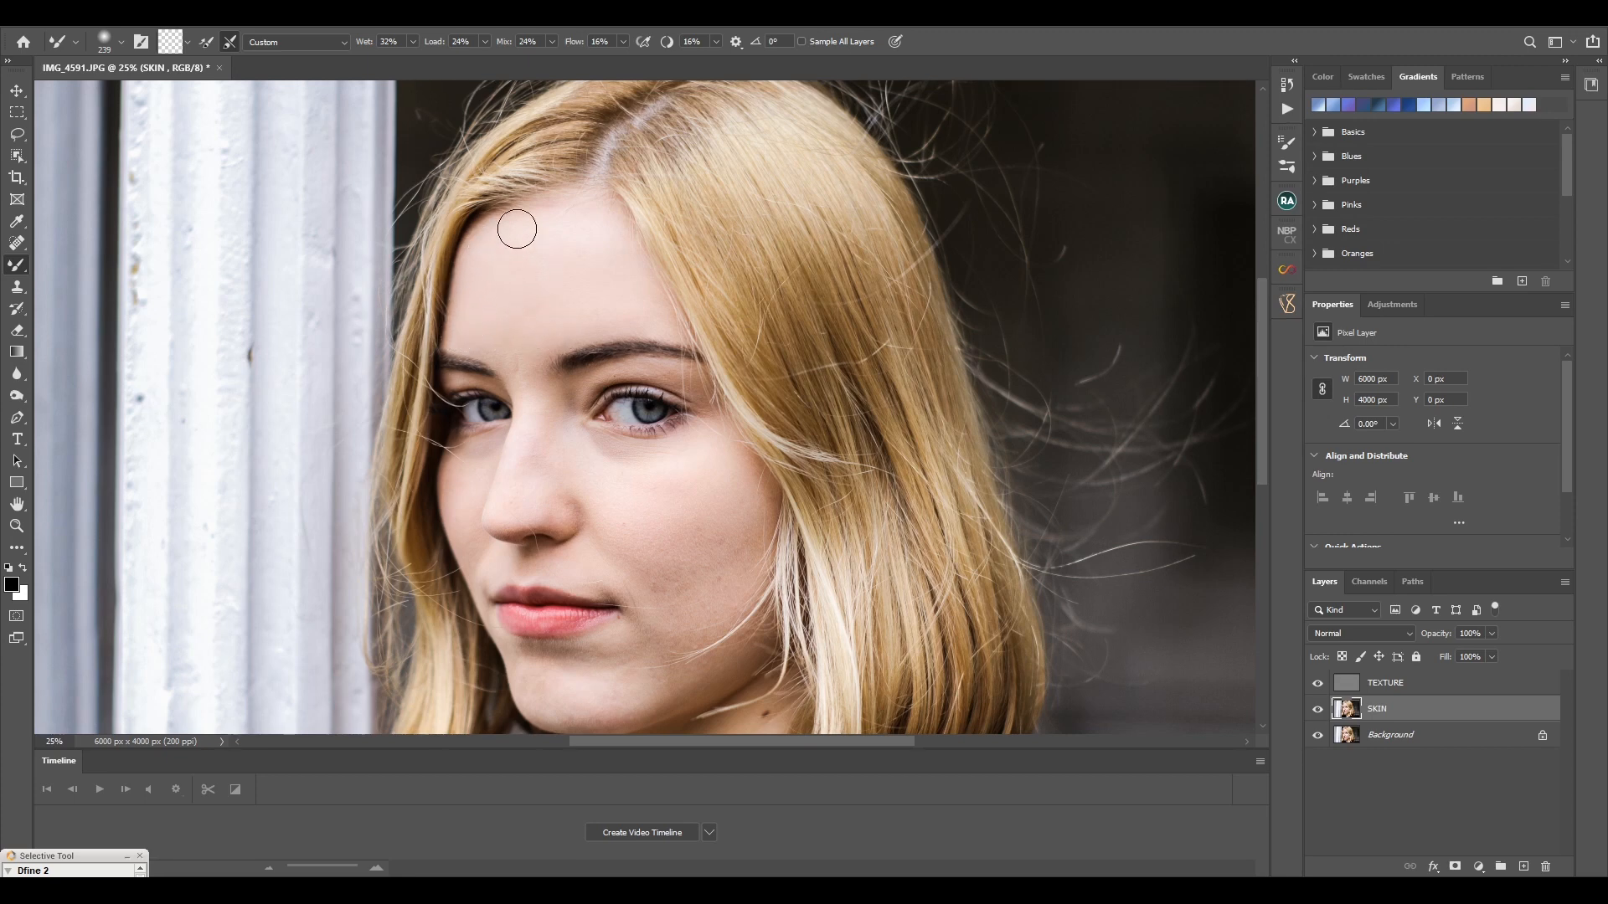
scroll(567, 294, down, 1)
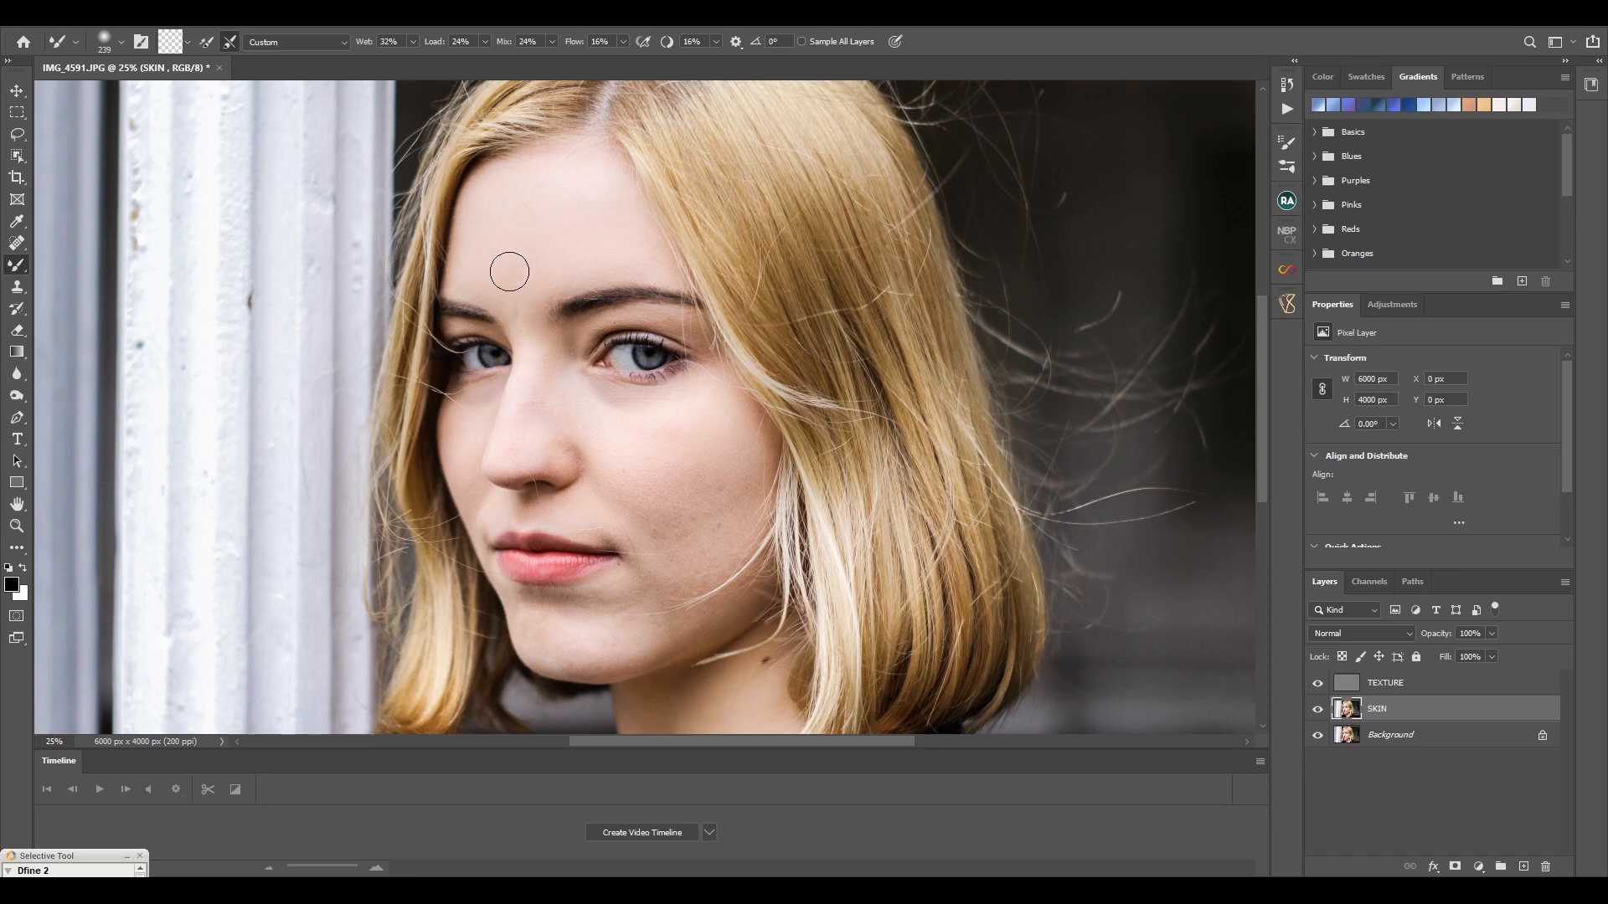
scroll(708, 370, down, 2)
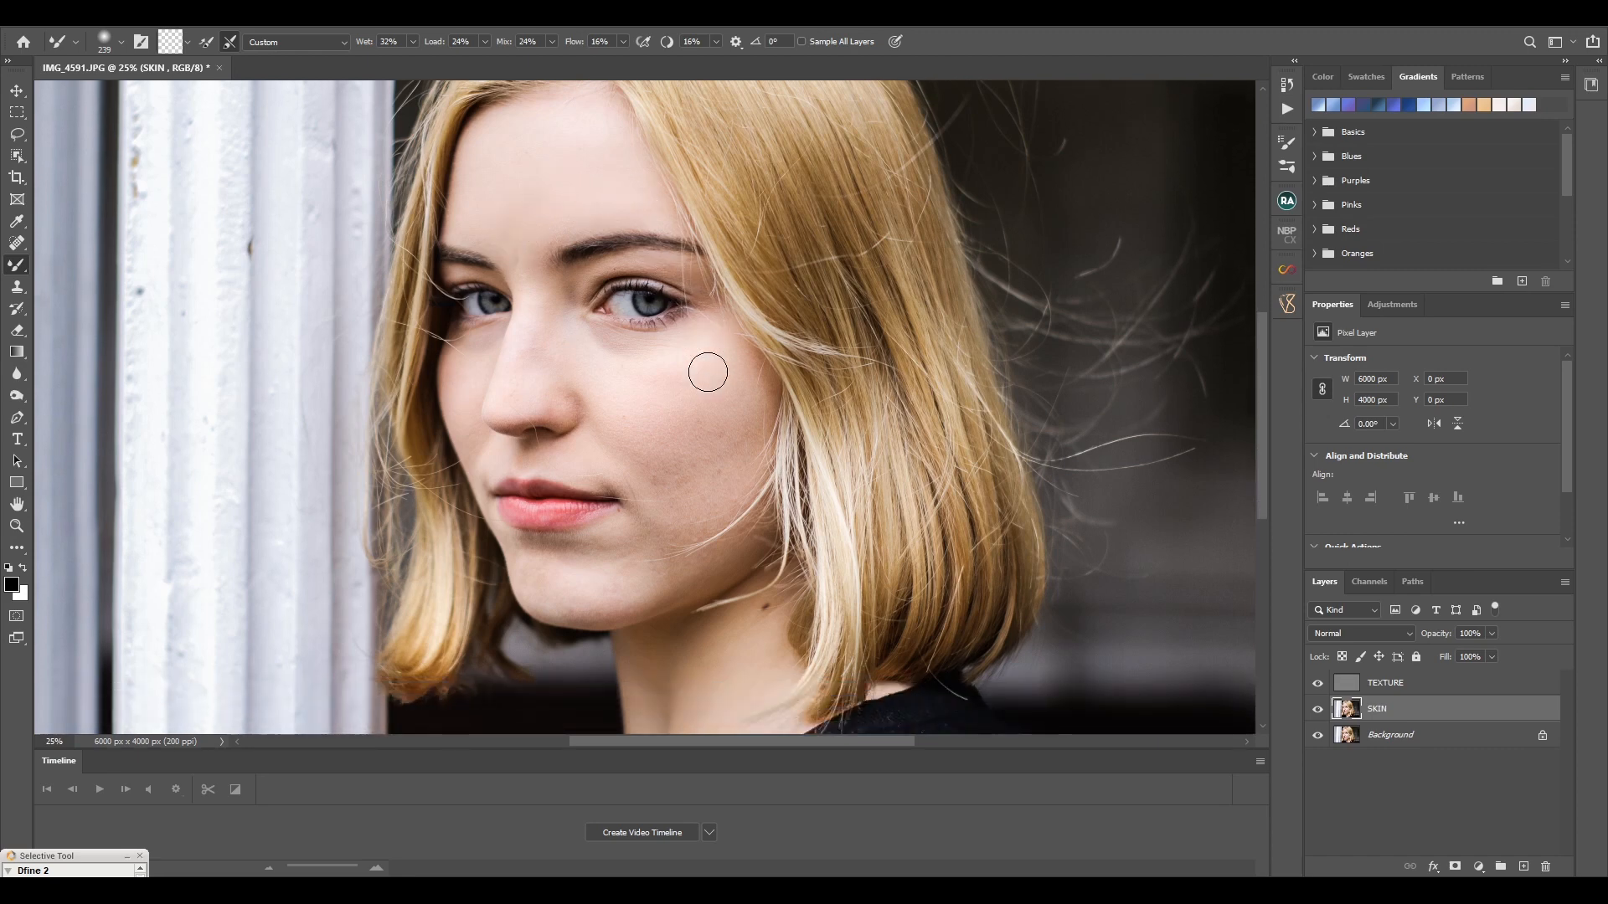
Smooth the skin of the cheek beside the nose and mouth with Mixer Brush strokes at size 239
scroll(708, 370, down, 3)
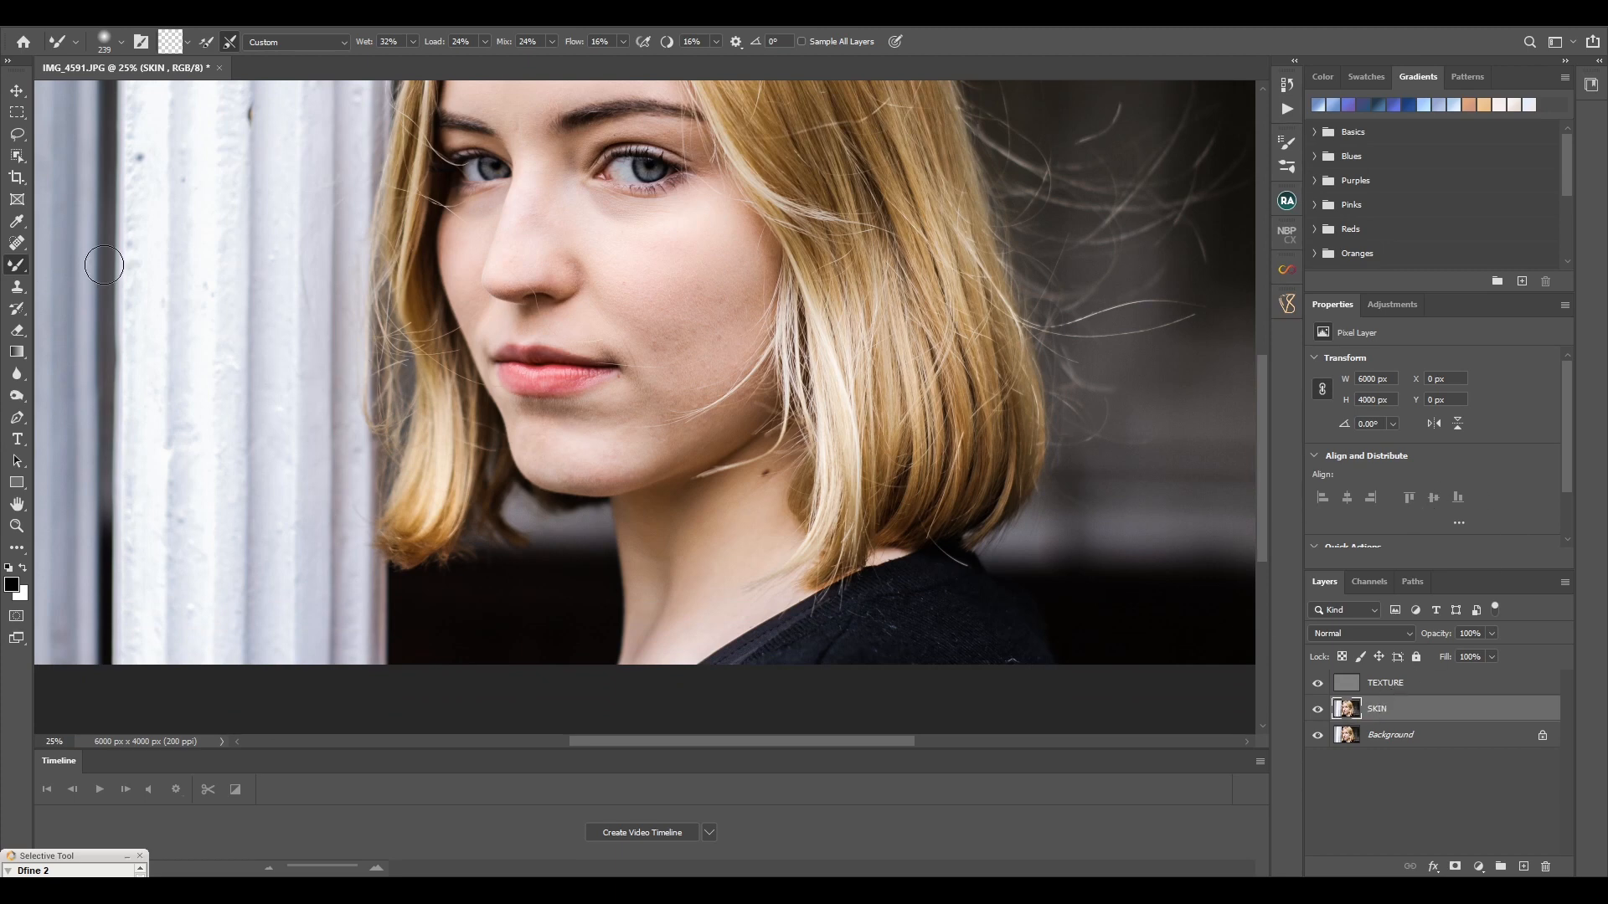
scroll(685, 419, up, 2)
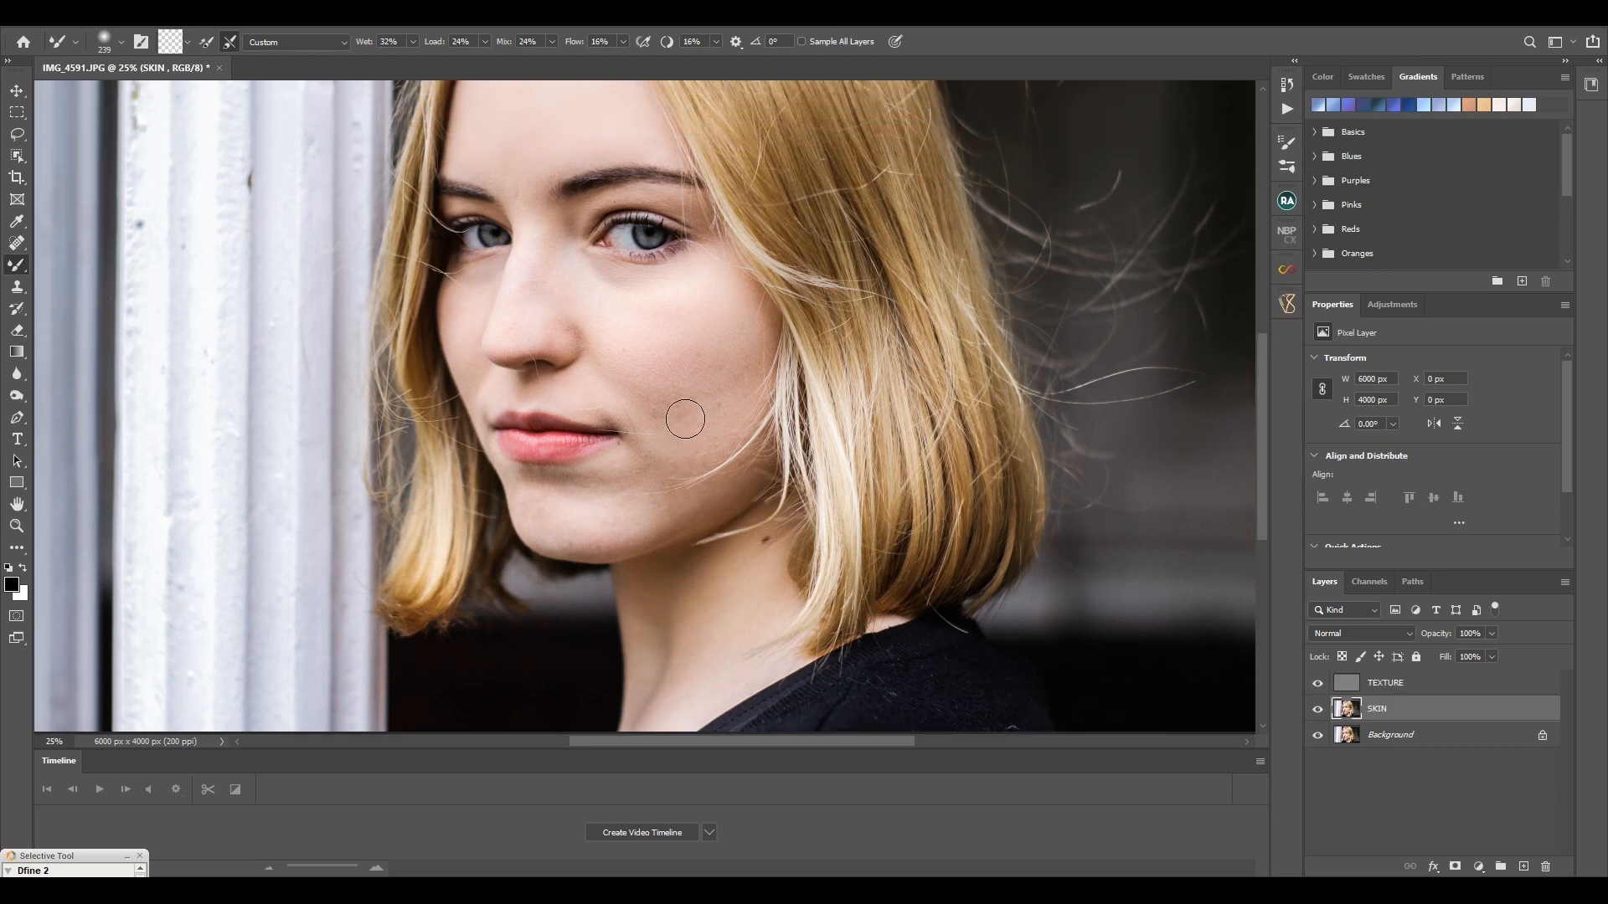
scroll(685, 419, up, 1)
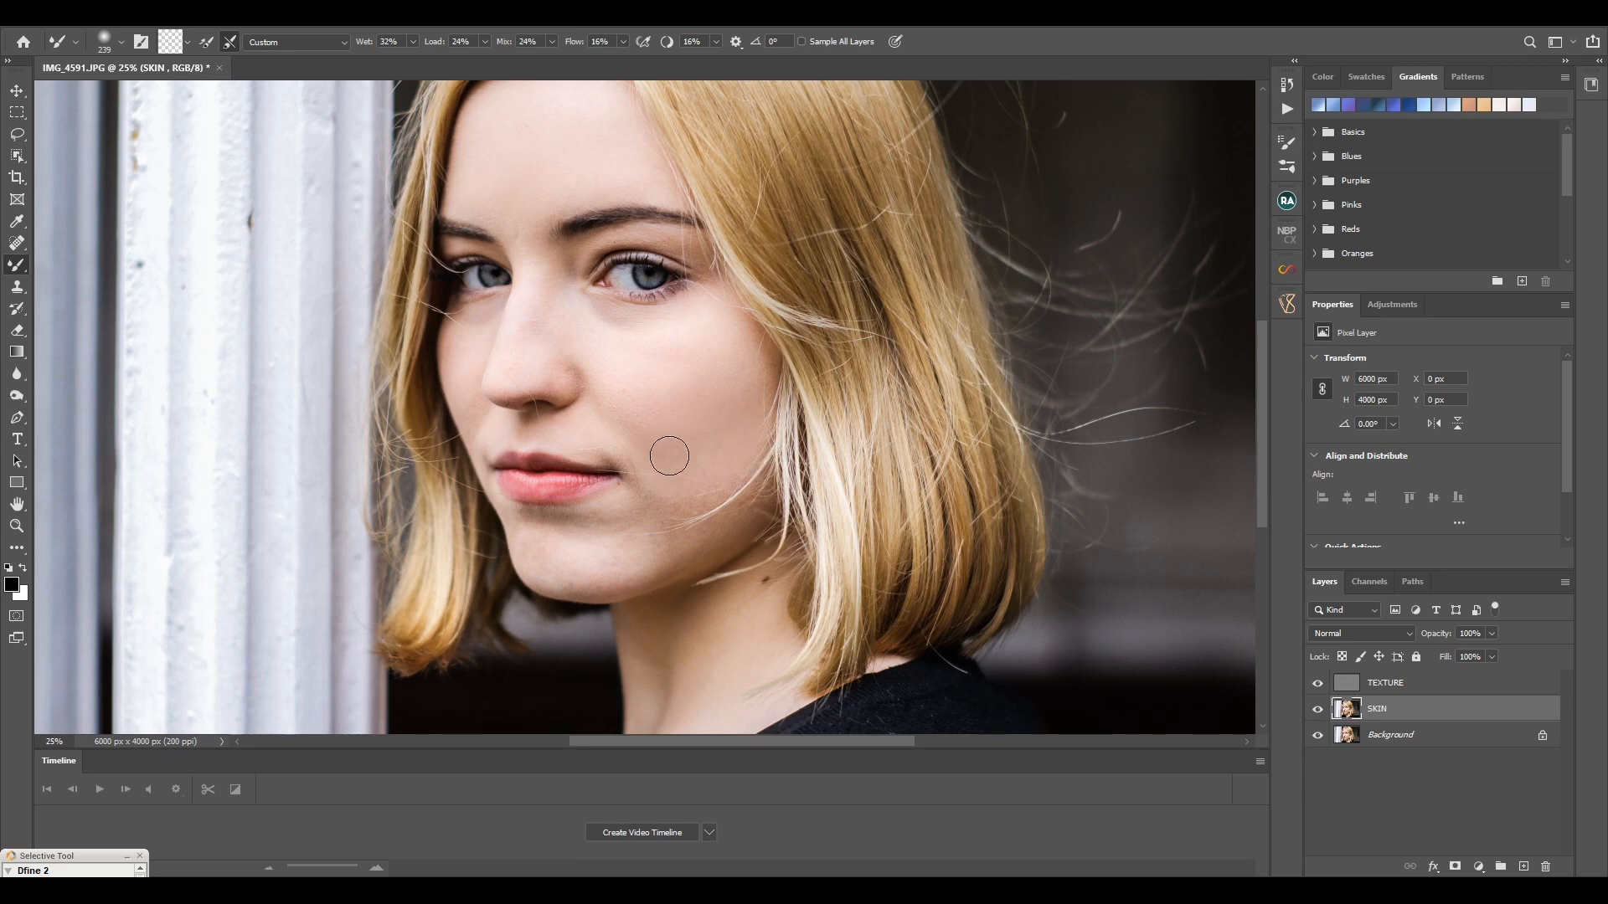
scroll(666, 457, down, 1)
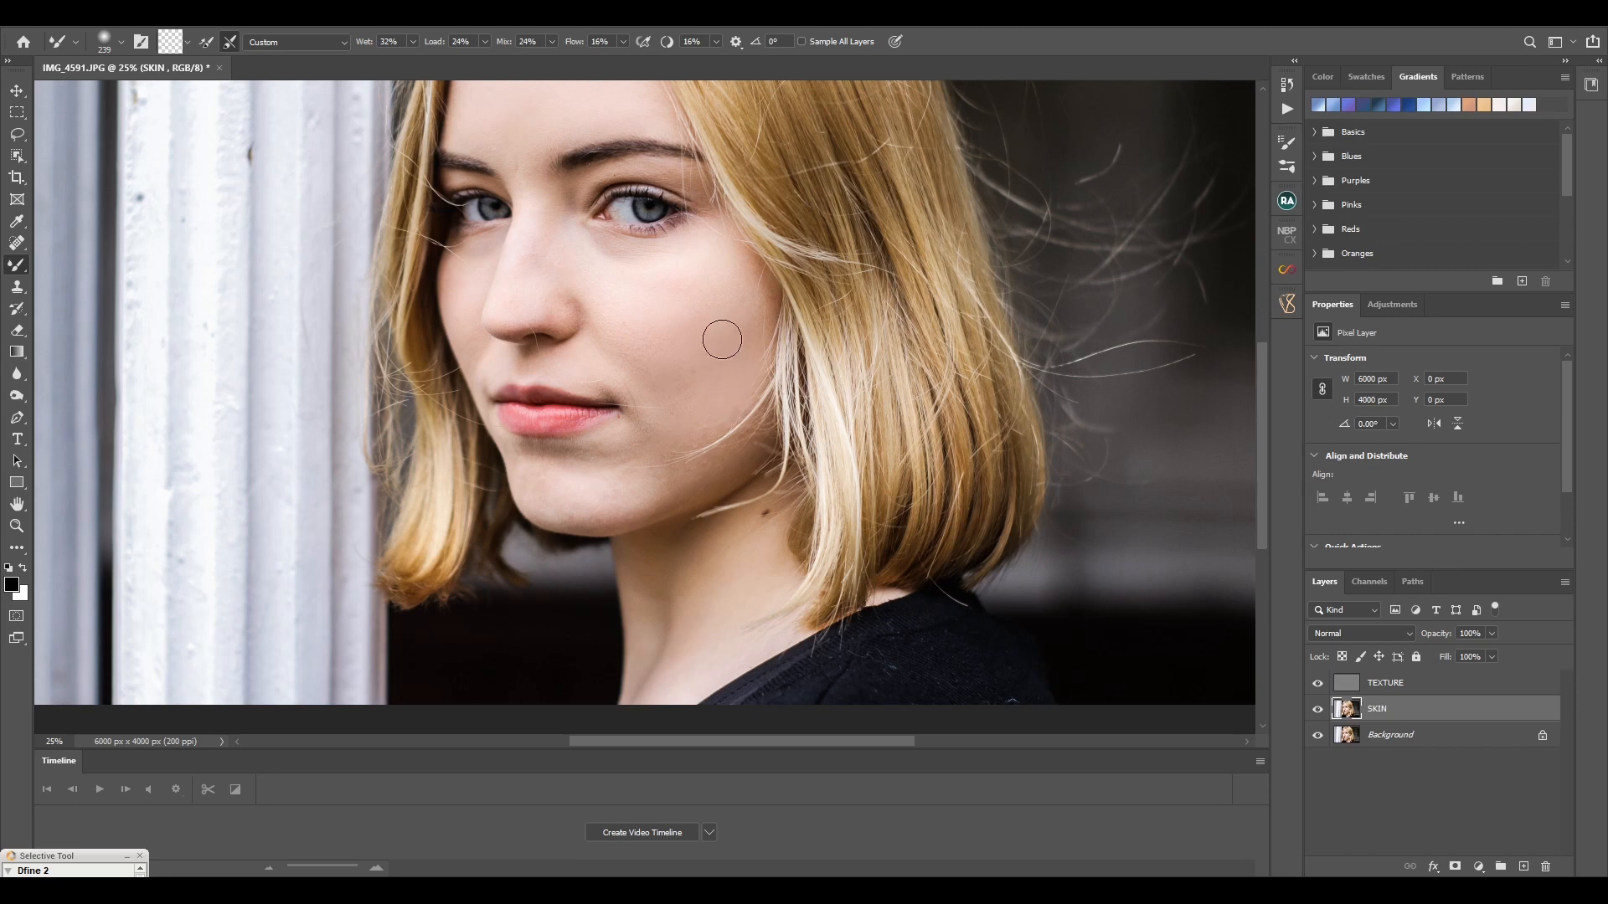
scroll(671, 402, up, 3)
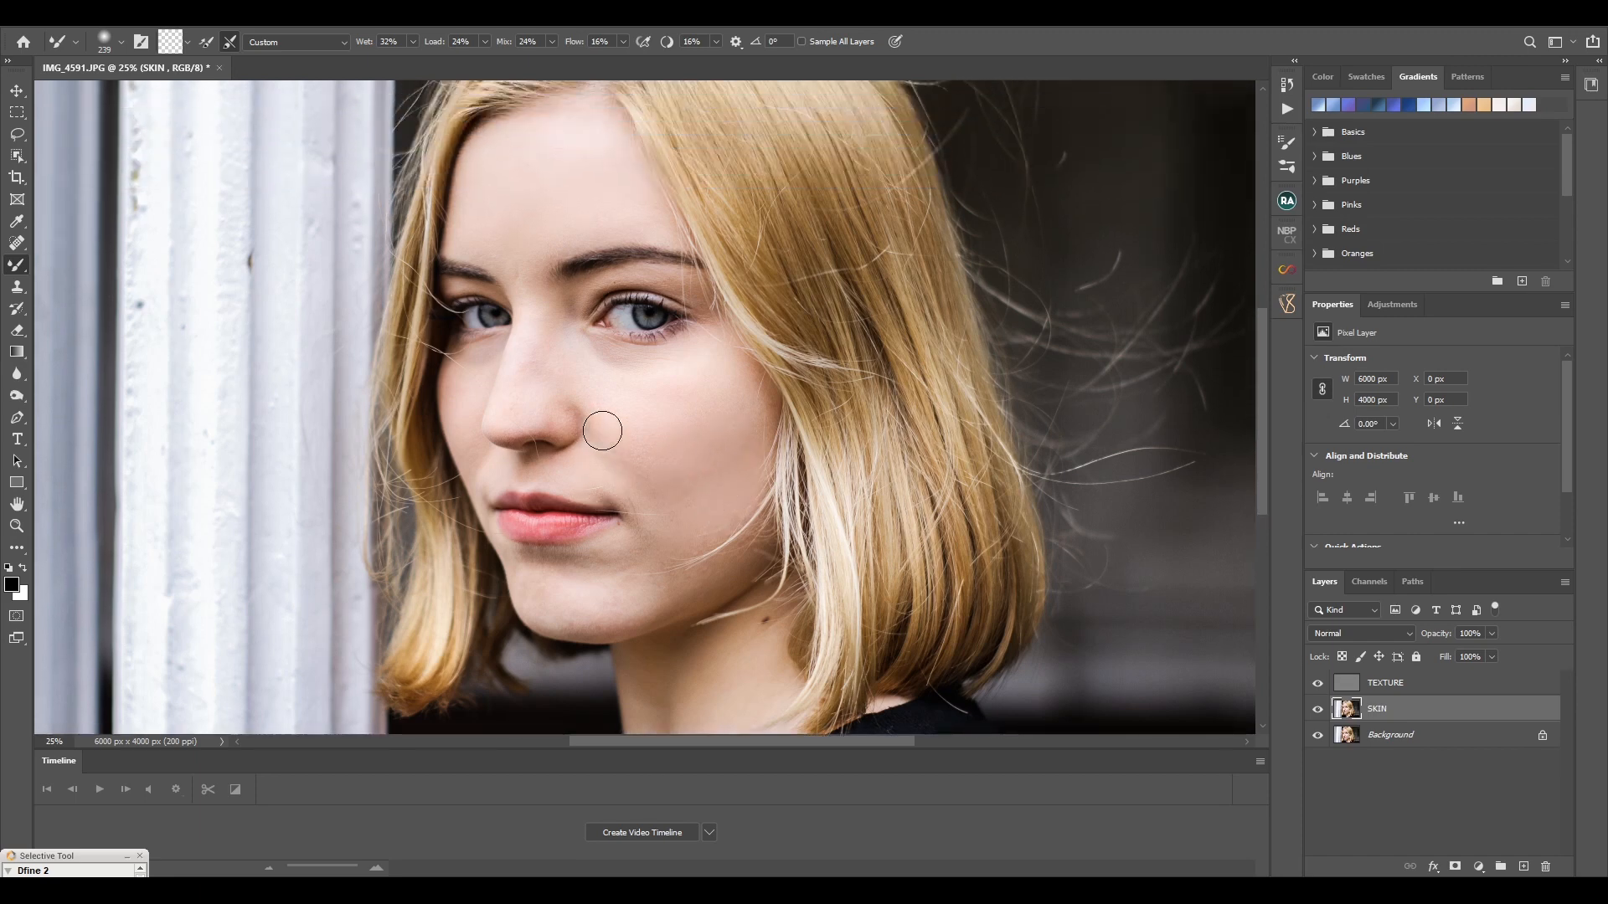
Blend the skin on the lower cheek and chin with the Mixer Brush
scroll(602, 430, down, 2)
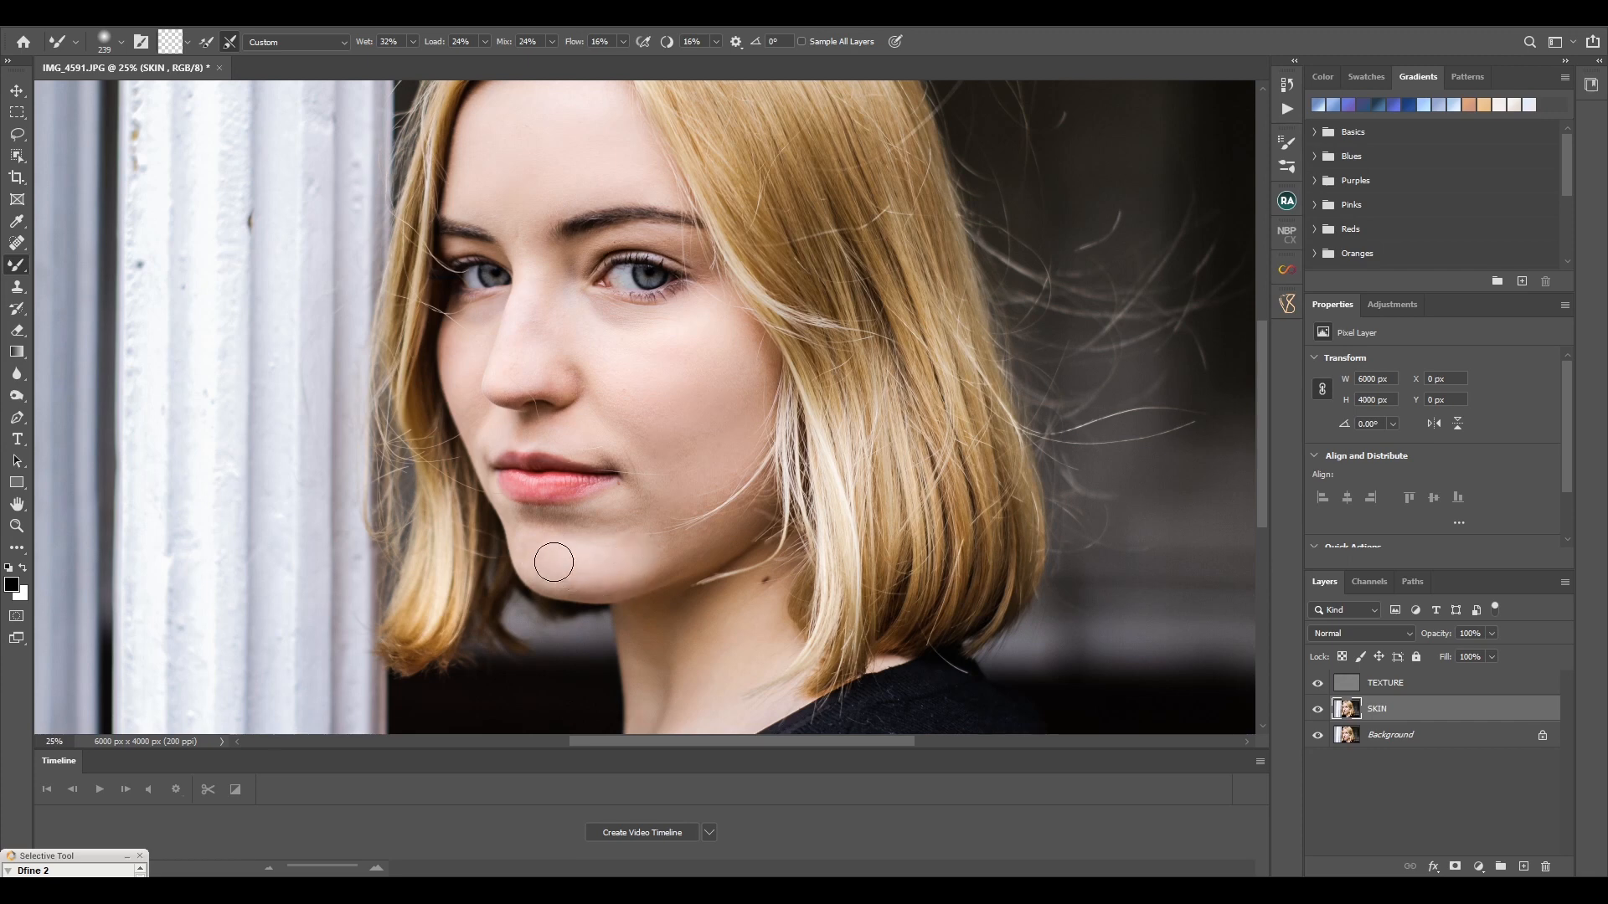
mouse_move(690, 458)
mouse_down()
mouse_move(670, 449)
mouse_move(656, 480)
mouse_up()
drag(653, 520, 648, 519)
Reduce the Mixer Brush to size 79 and blend the skin along the nose and between the eyebrows
scroll(682, 505, up, 3)
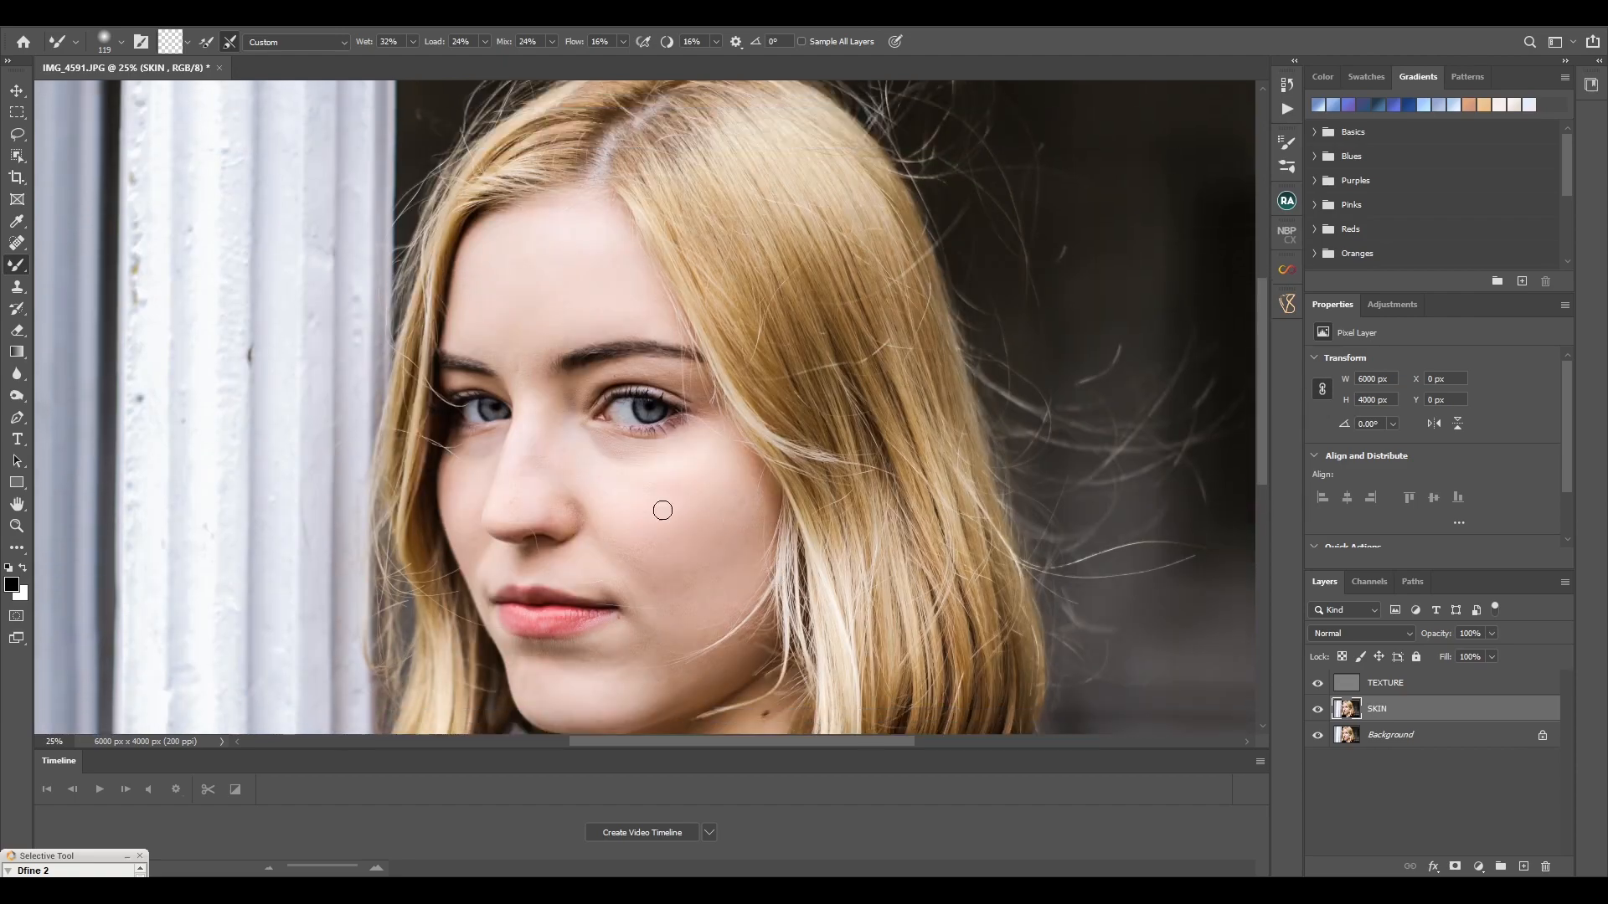
right_click(606, 441)
drag(755, 484, 746, 484)
click(598, 439)
alt+right_click(554, 431)
mouse_move(545, 438)
mouse_down()
mouse_move(510, 505)
mouse_move(532, 491)
mouse_up()
alt+right_click(514, 367)
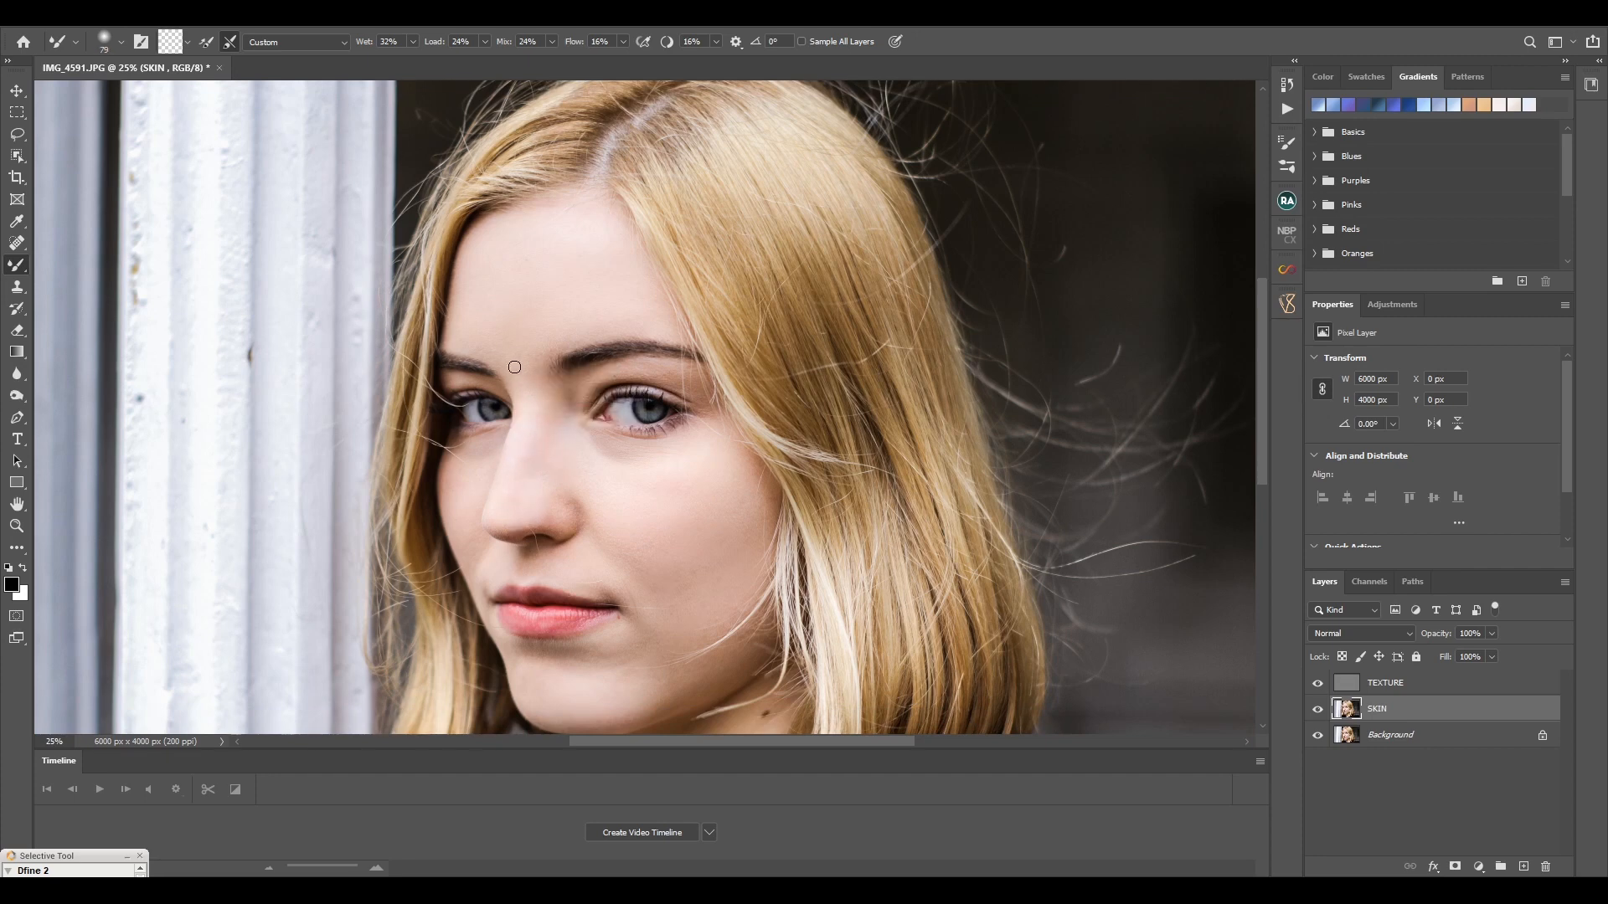
Enlarge the Mixer Brush to size 111 and smooth the nose side, the cheek and the forehead above the eyebrow
alt+right_click(562, 499)
alt+right_click(700, 535)
scroll(590, 509, down, 2)
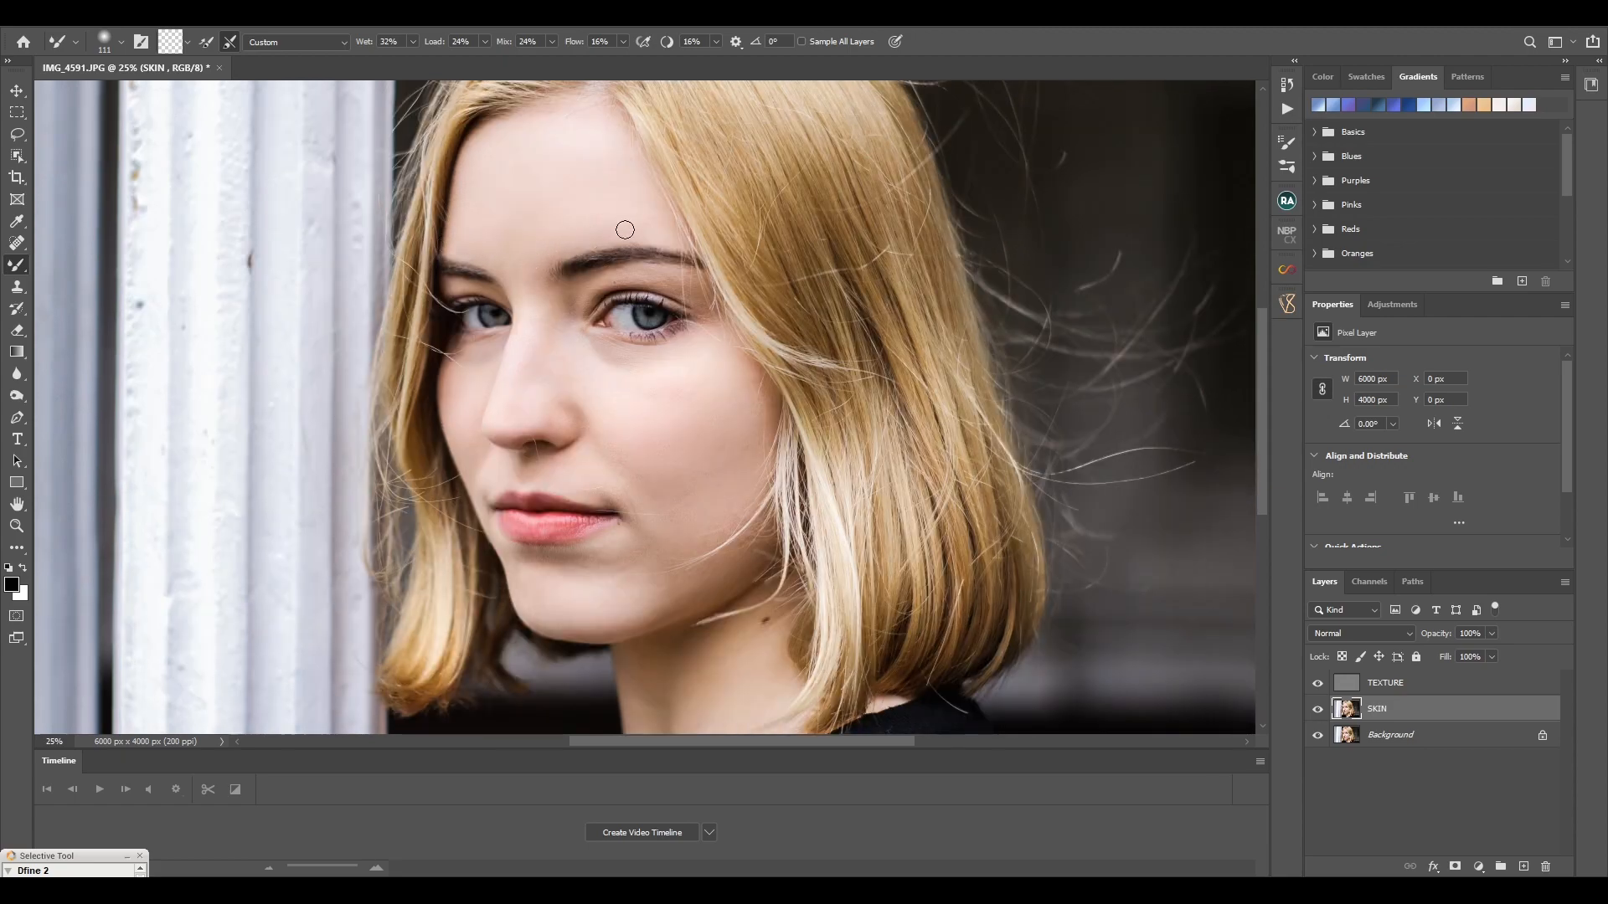
Reduce the Mixer Brush to size 71 and blend the skin around the eye and the corner of the mouth
alt+right_click(614, 266)
scroll(629, 397, down, 3)
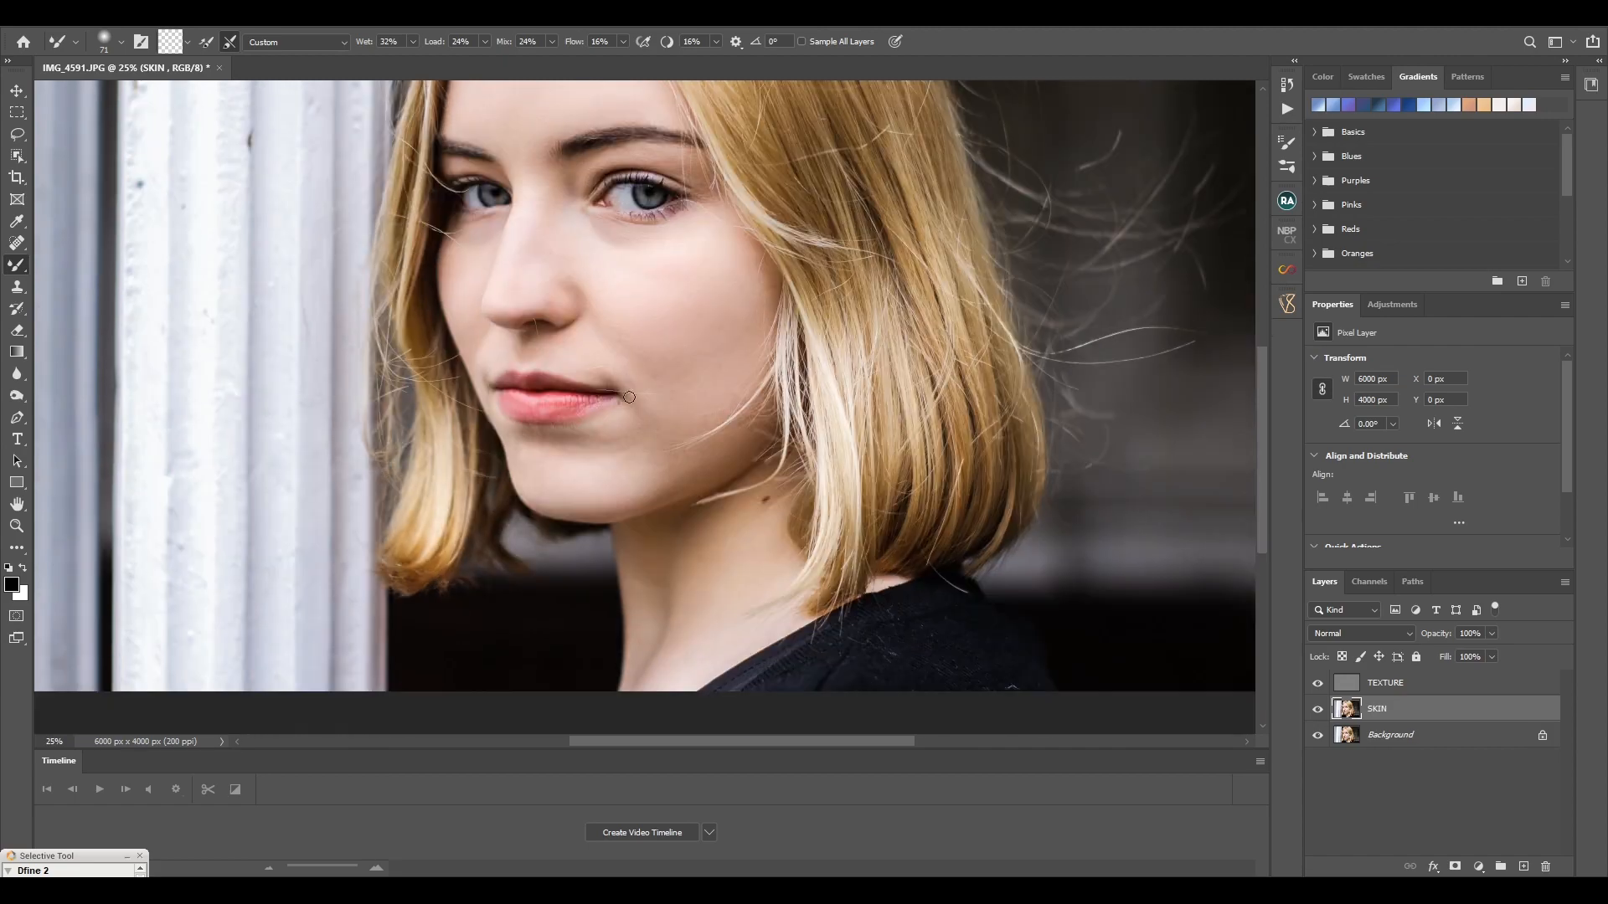
scroll(643, 361, down, 1)
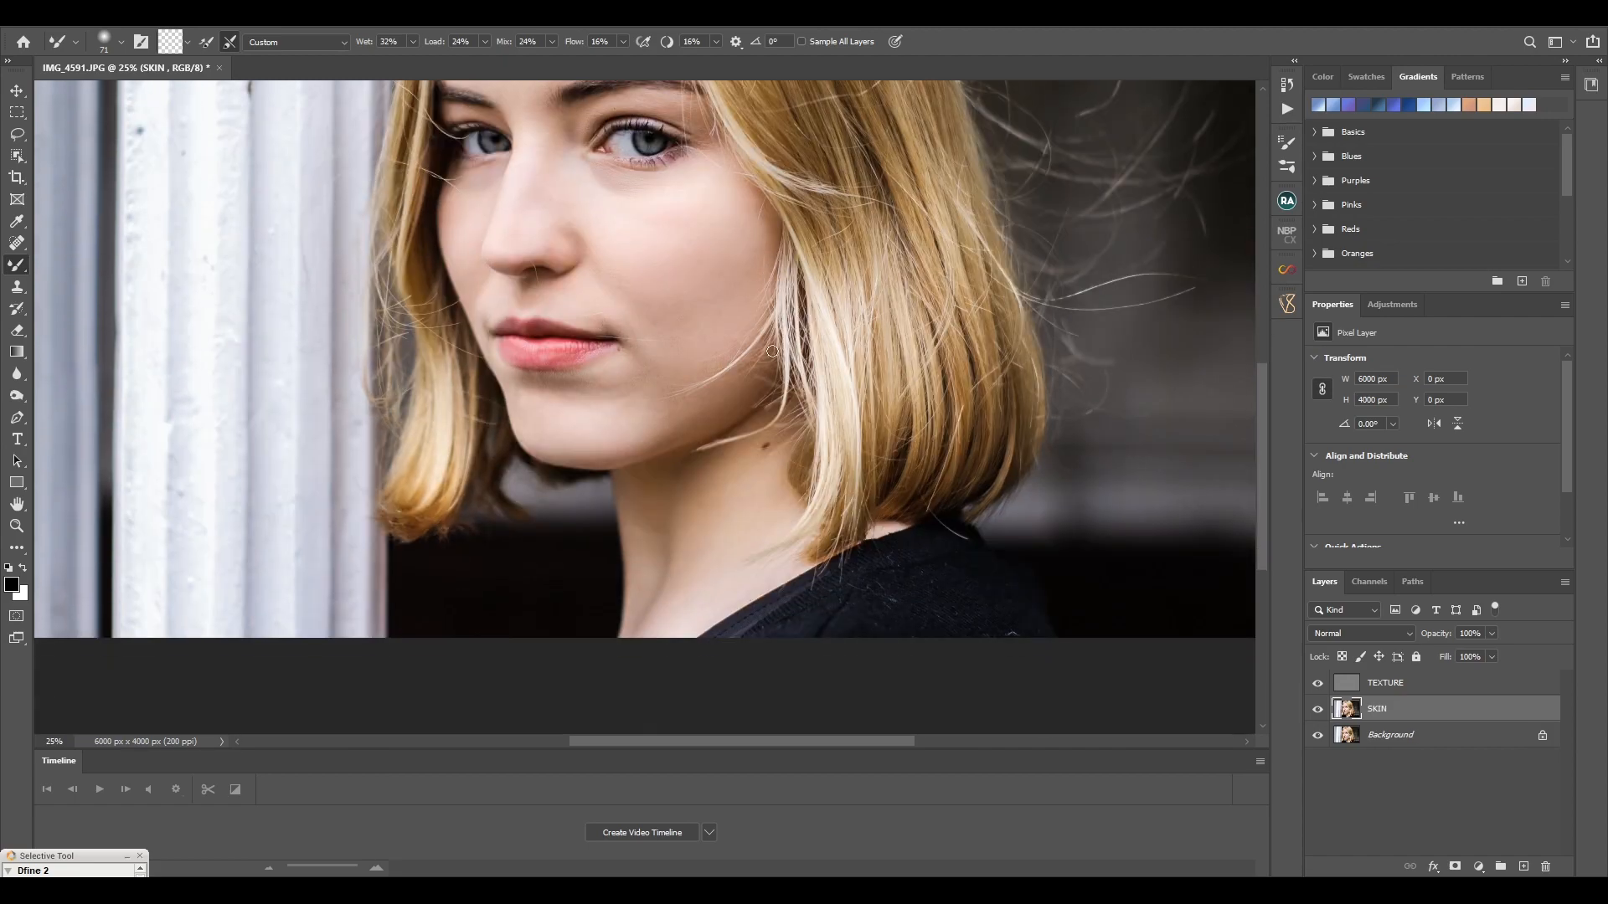
Set the Mixer Brush to size 63 and blend the skin along the jawline and neck
scroll(754, 334, down, 2)
scroll(685, 318, down, 1)
alt+right_click(685, 318)
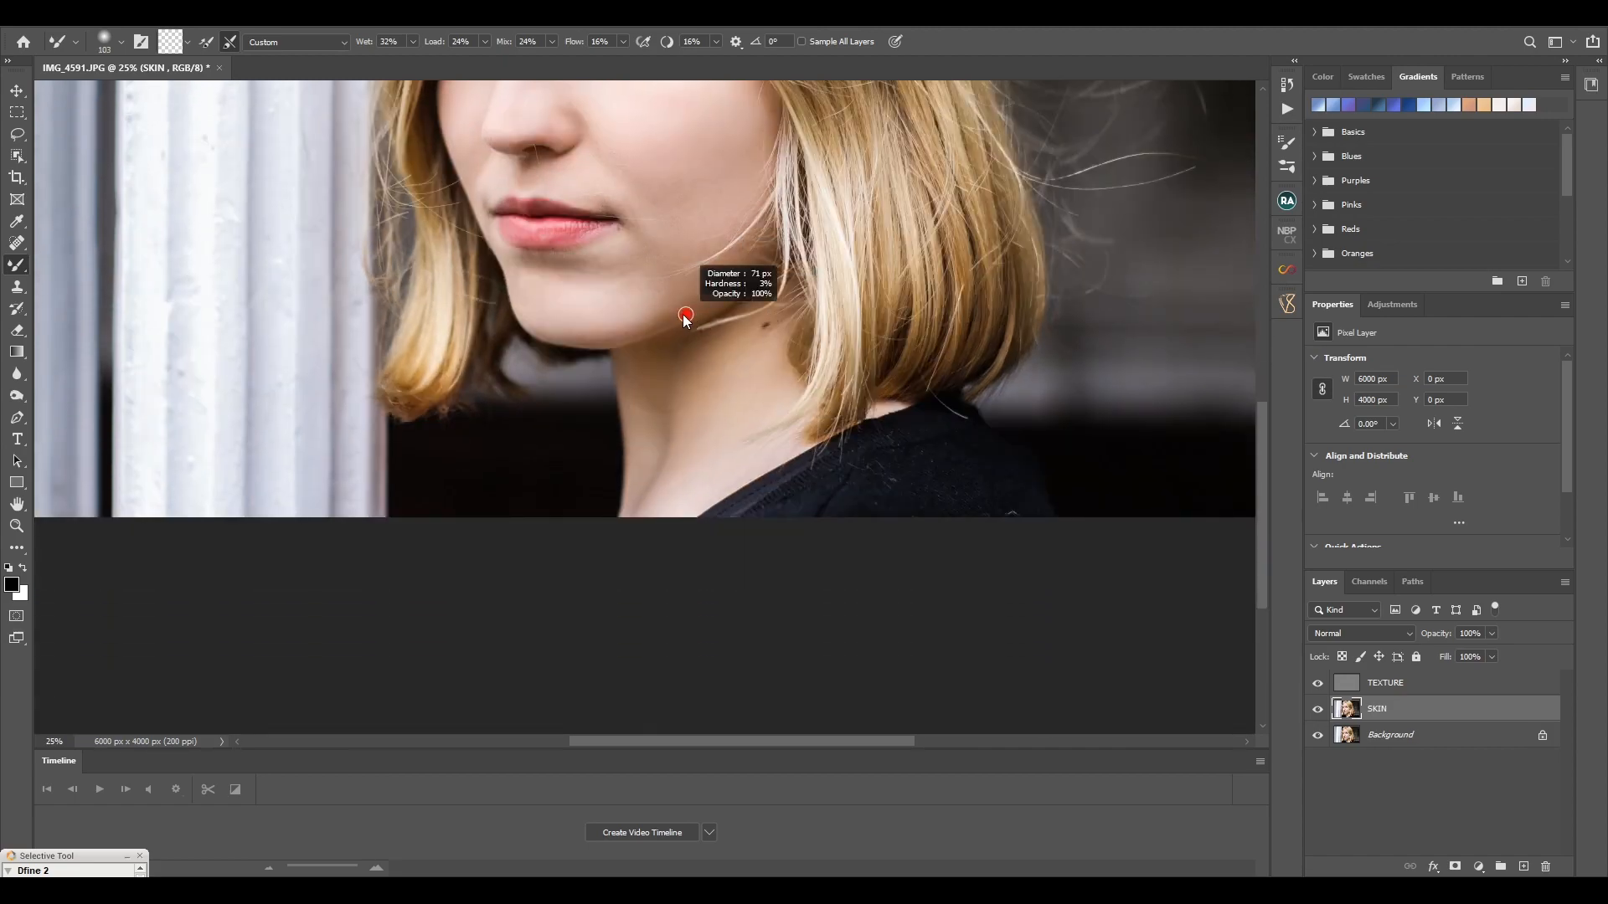
drag(683, 316, 683, 317)
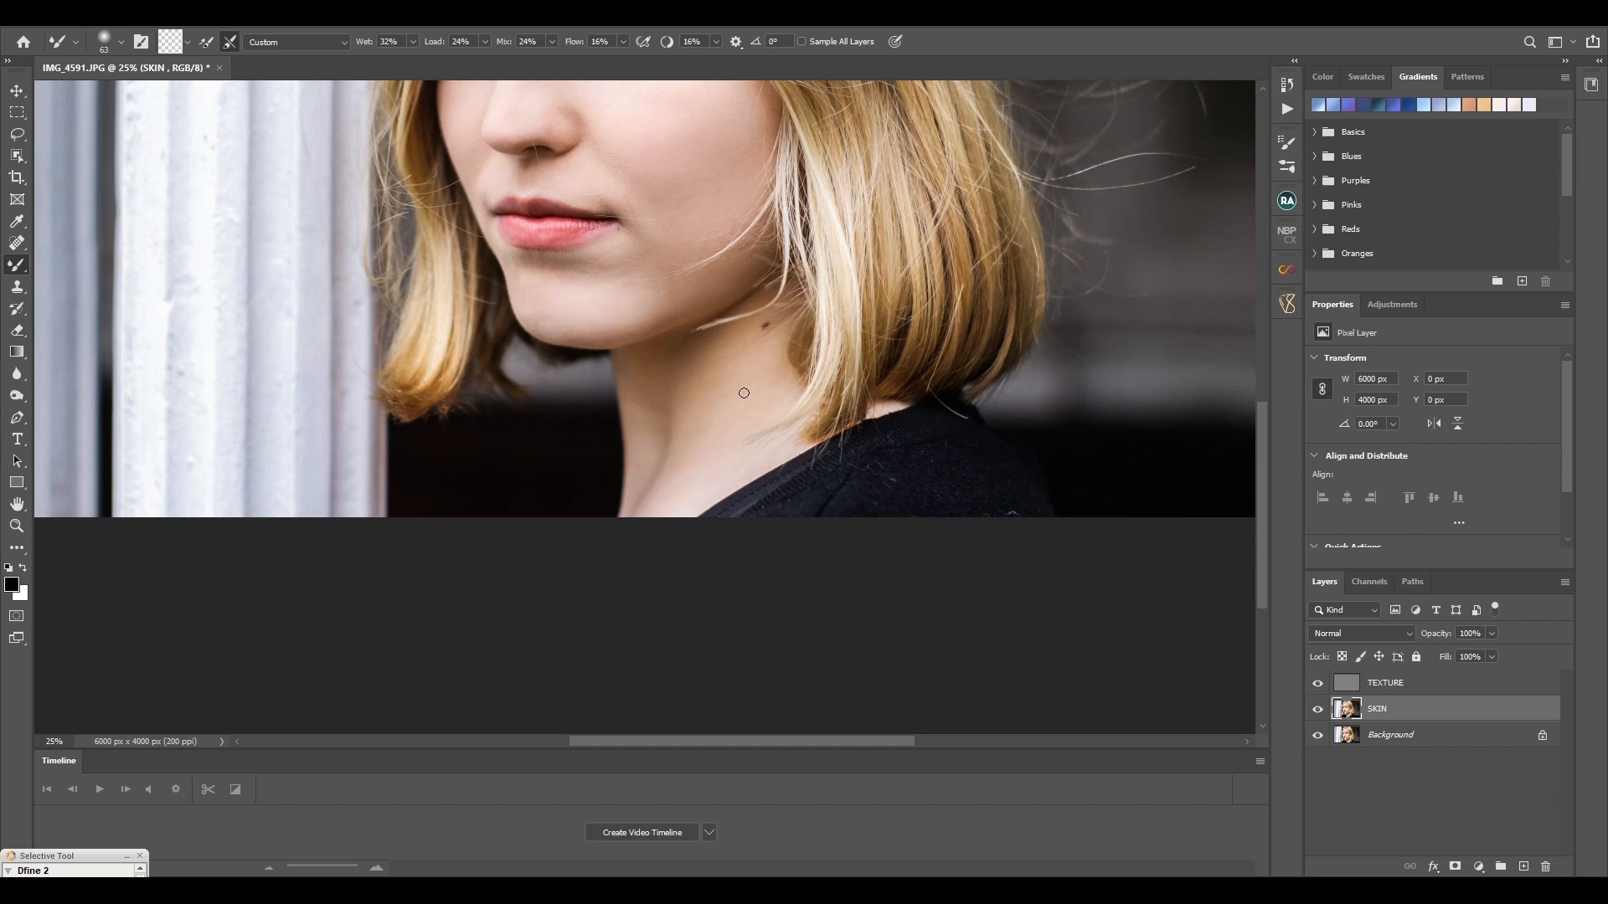
Enlarge the Mixer Brush to size 135 and smooth the chin and both cheeks
alt+right_click(758, 337)
scroll(680, 434, up, 3)
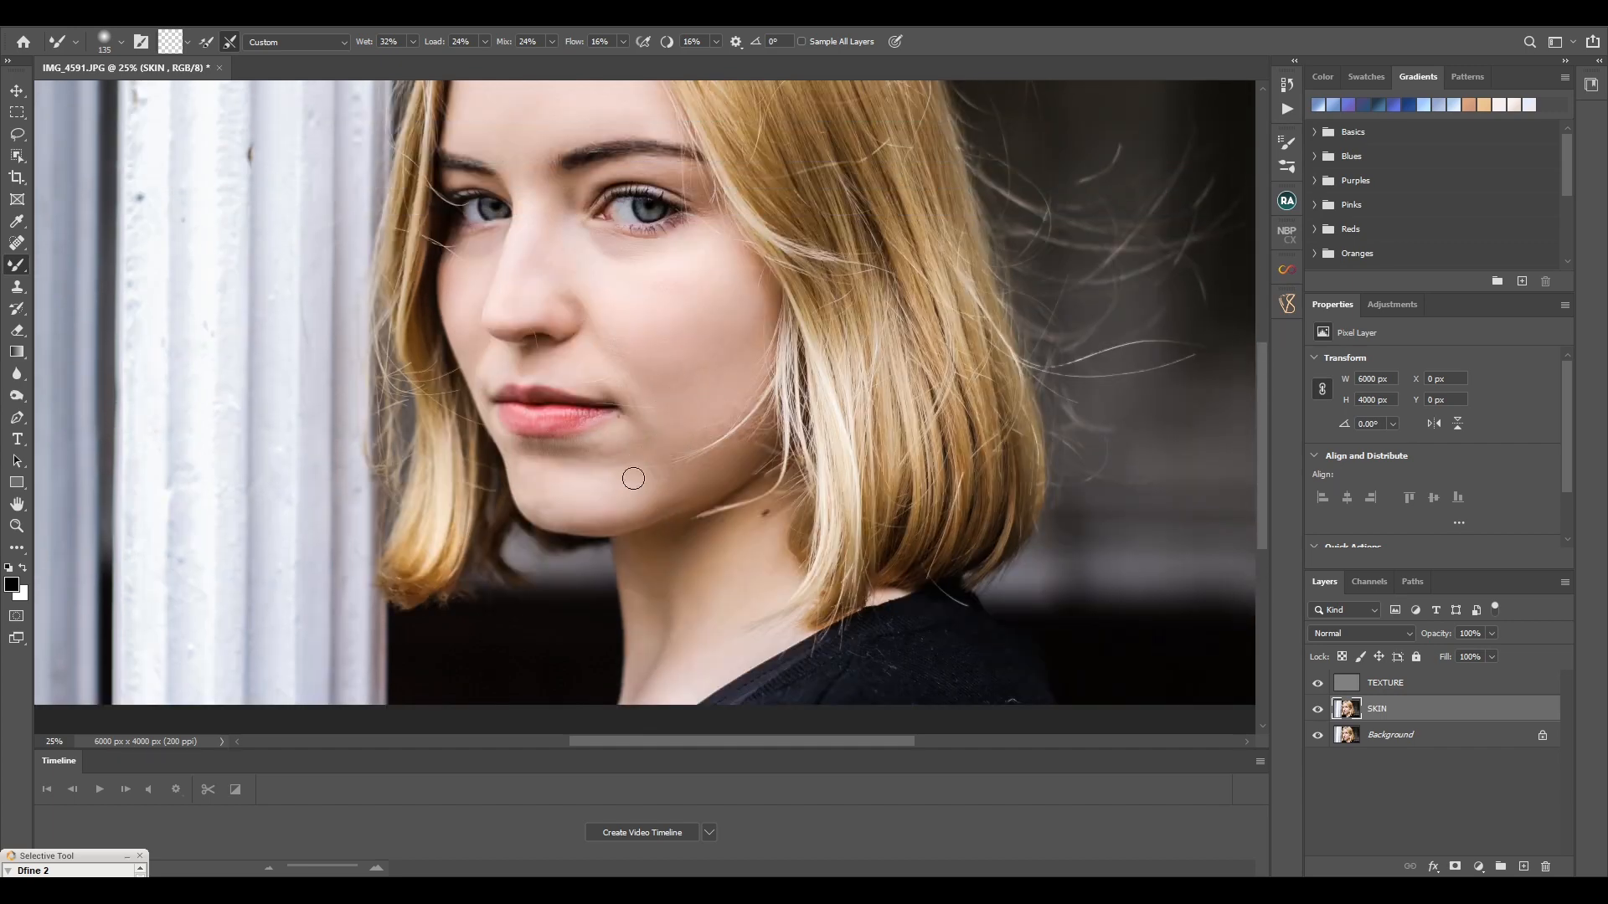
scroll(609, 506, up, 3)
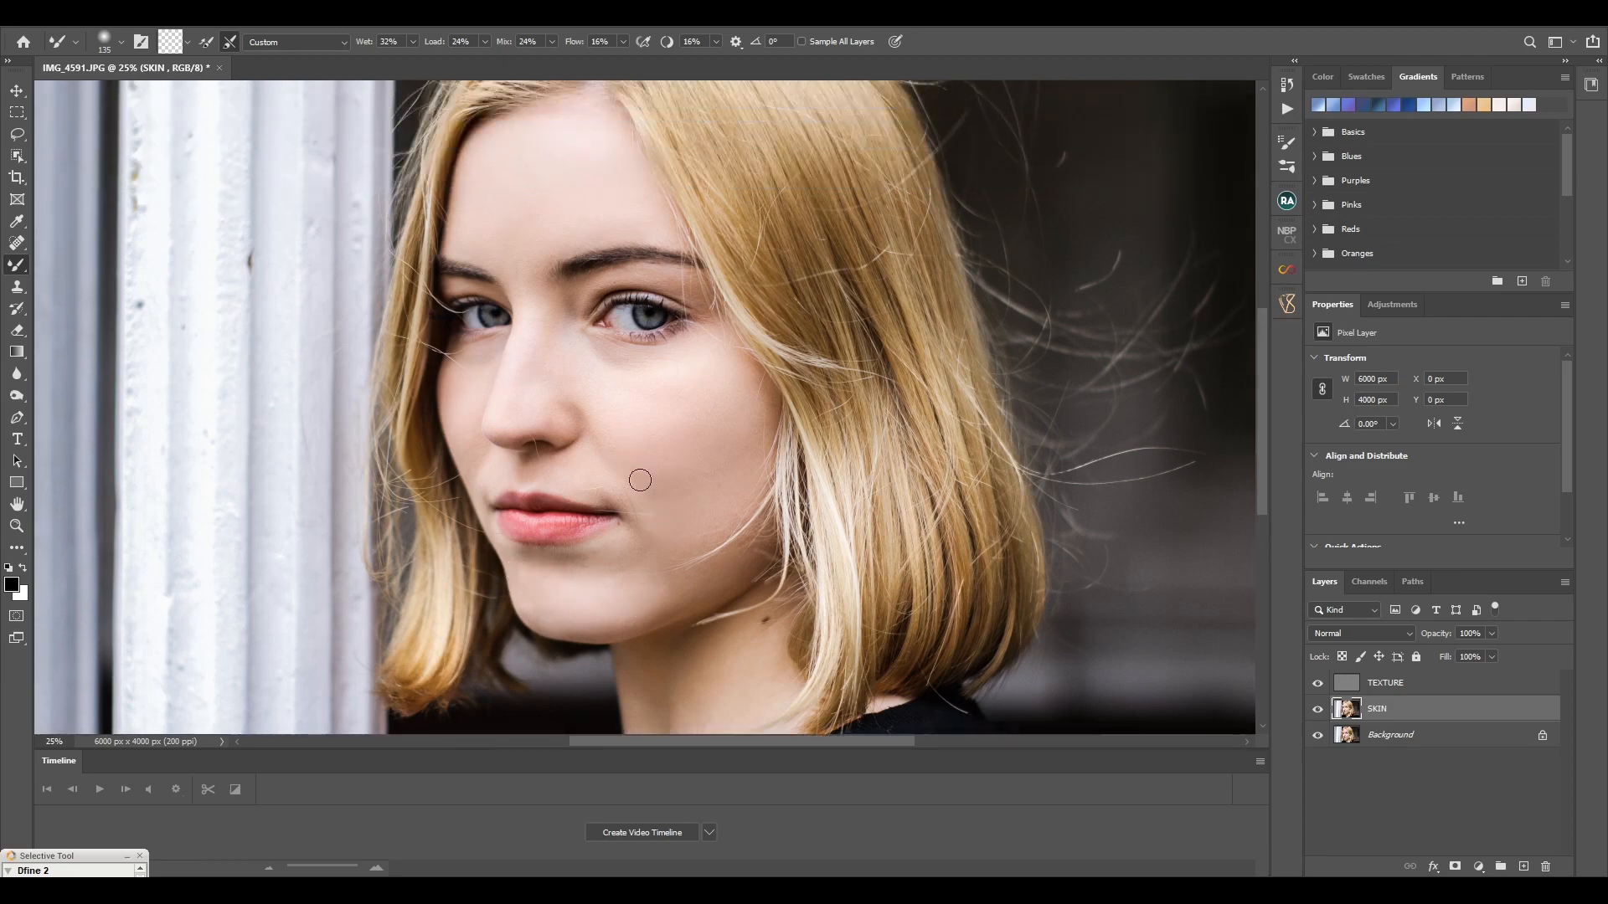
scroll(717, 445, up, 1)
scroll(472, 497, down, 1)
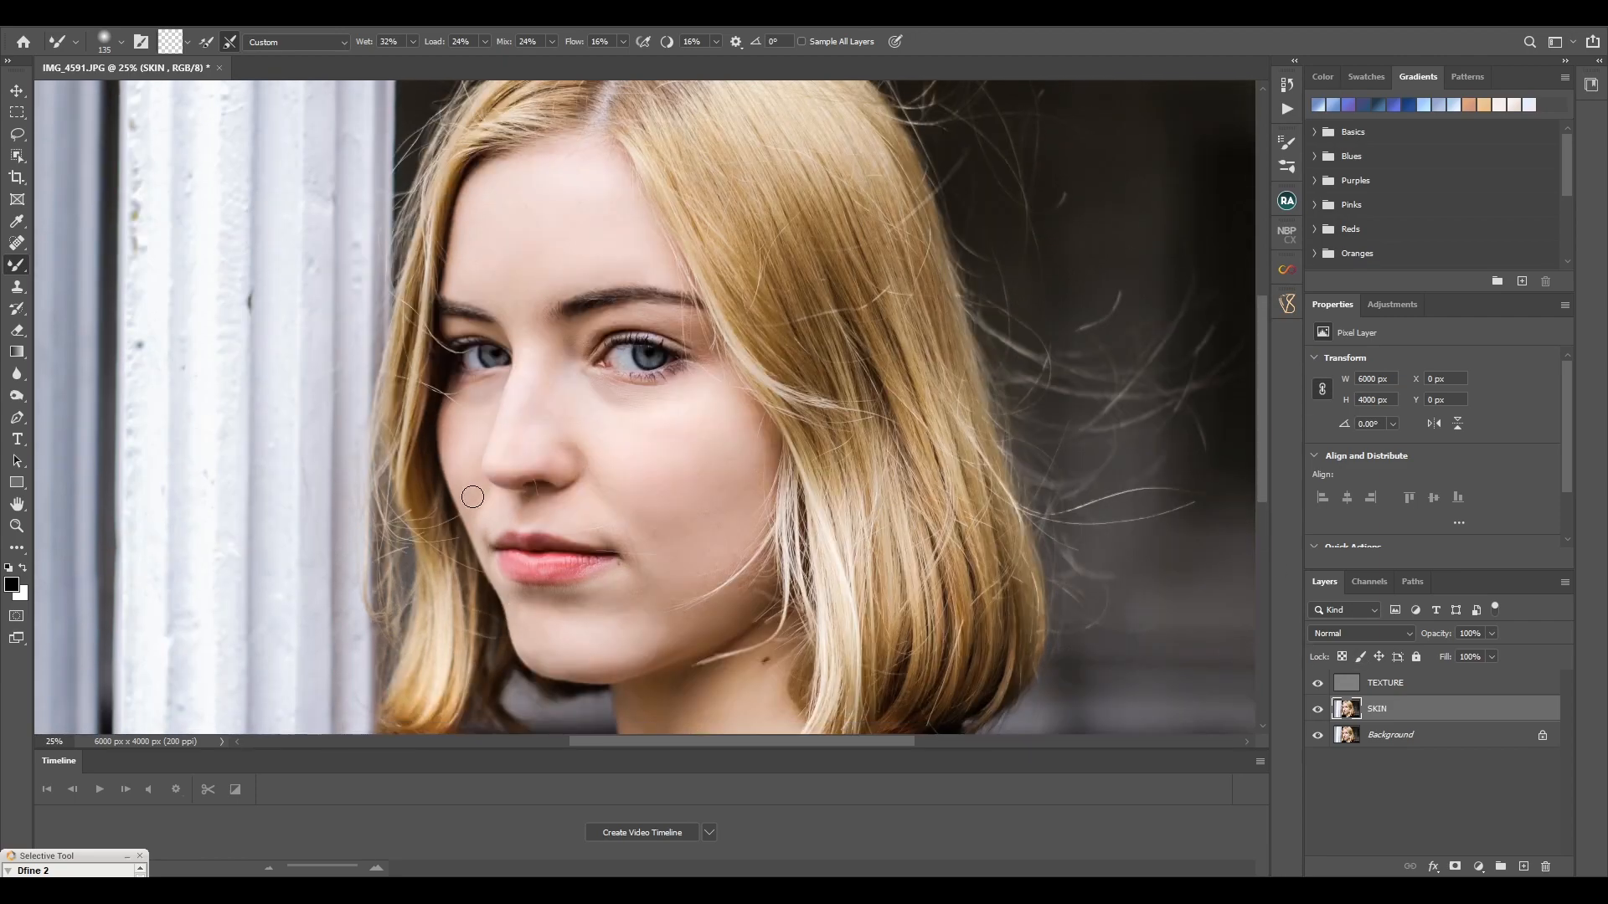
Reduce the Mixer Brush to size 79 and touch up the skin between the eyebrows and on the chin
key([)
key([)
key([)
key([)
key([)
key([)
key([)
key(])
key(])
key(])
scroll(557, 419, down, 1)
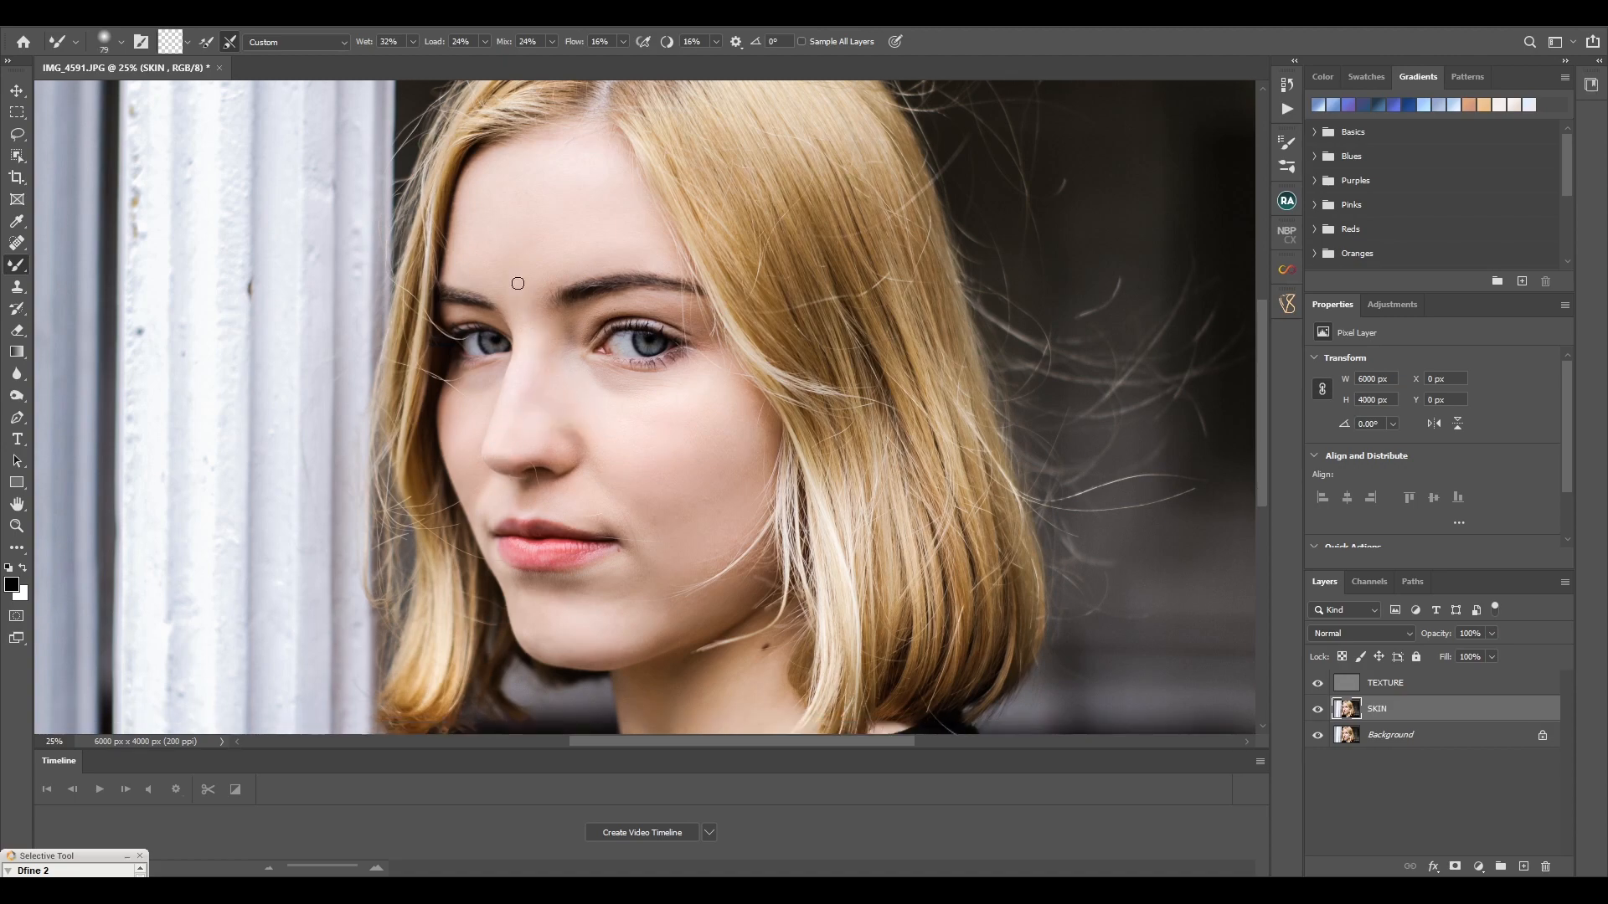
scroll(517, 283, down, 1)
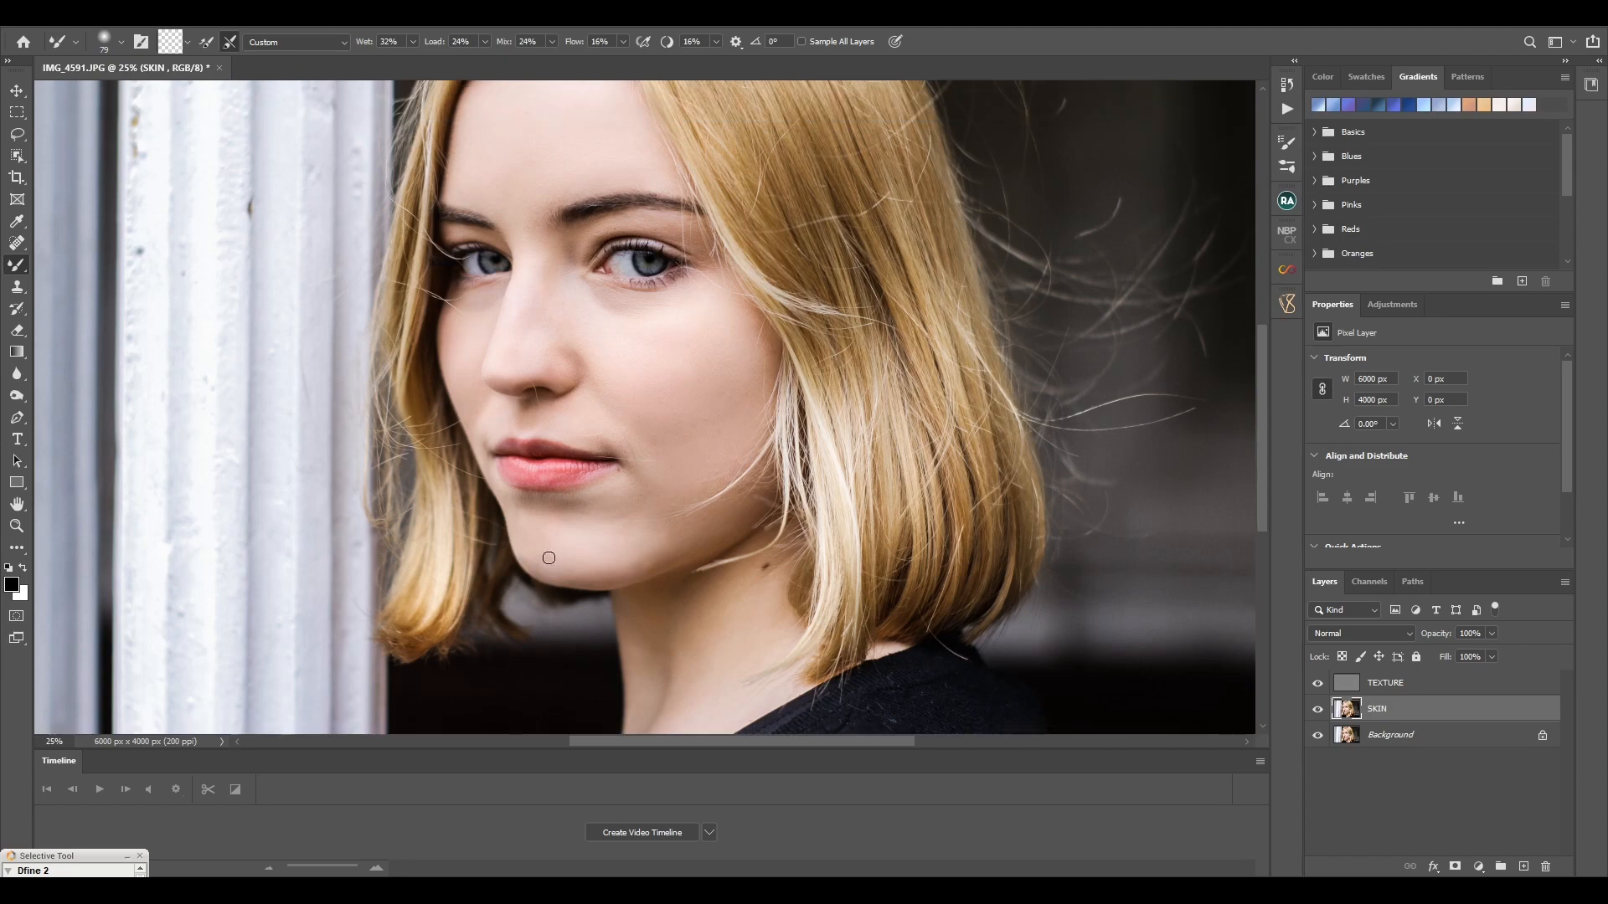
scroll(603, 549, up, 2)
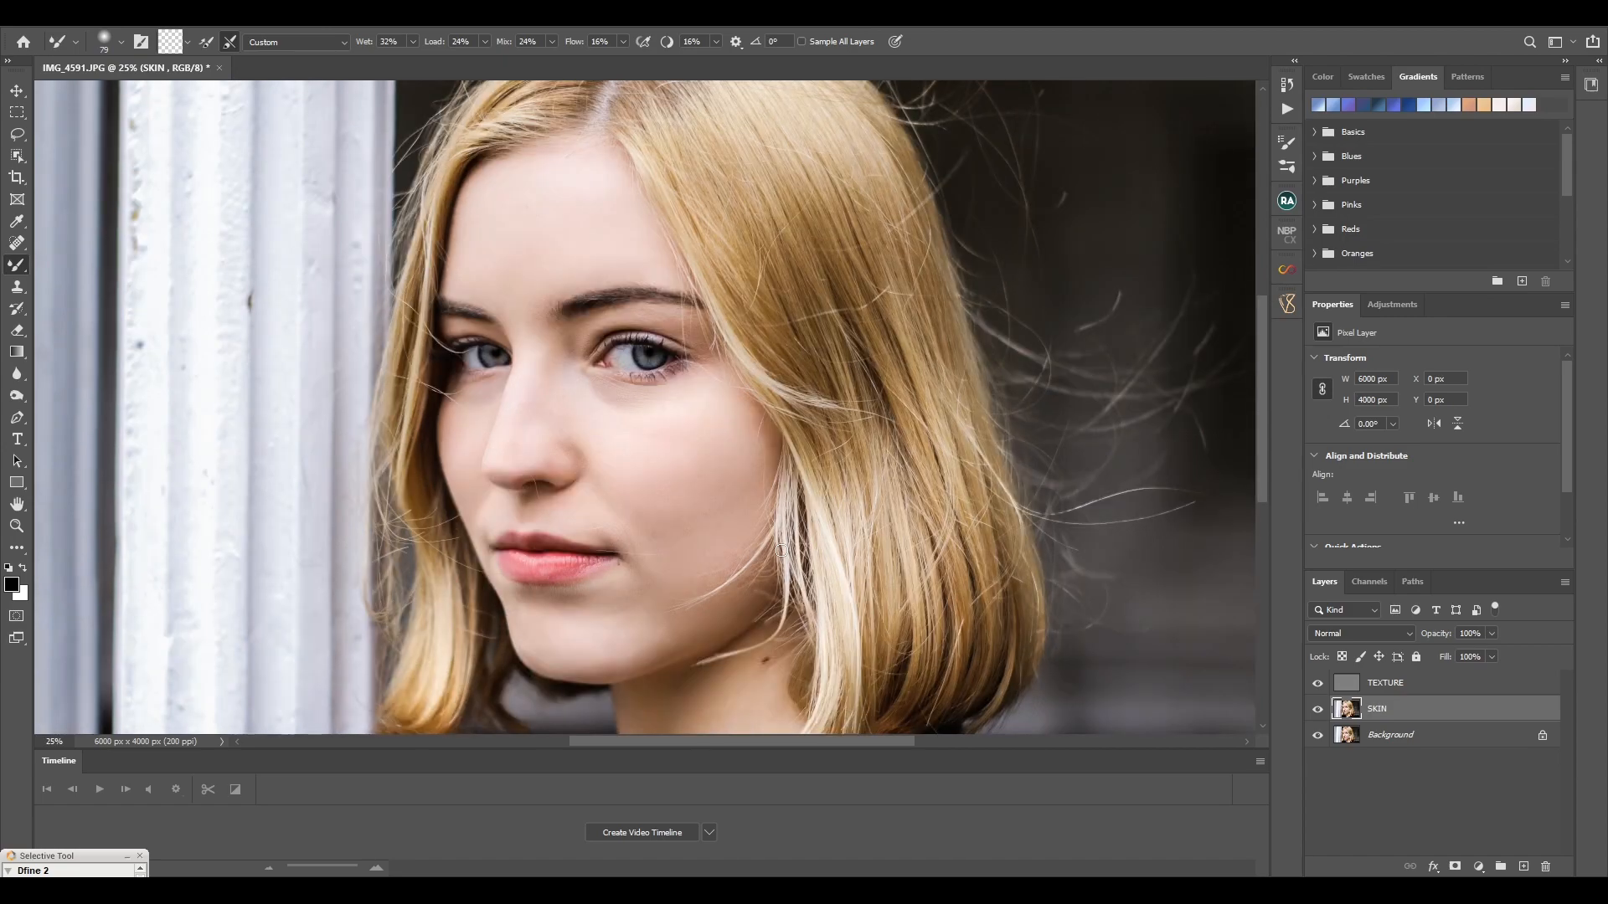
scroll(780, 550, down, 1)
key(ctrl+minus)
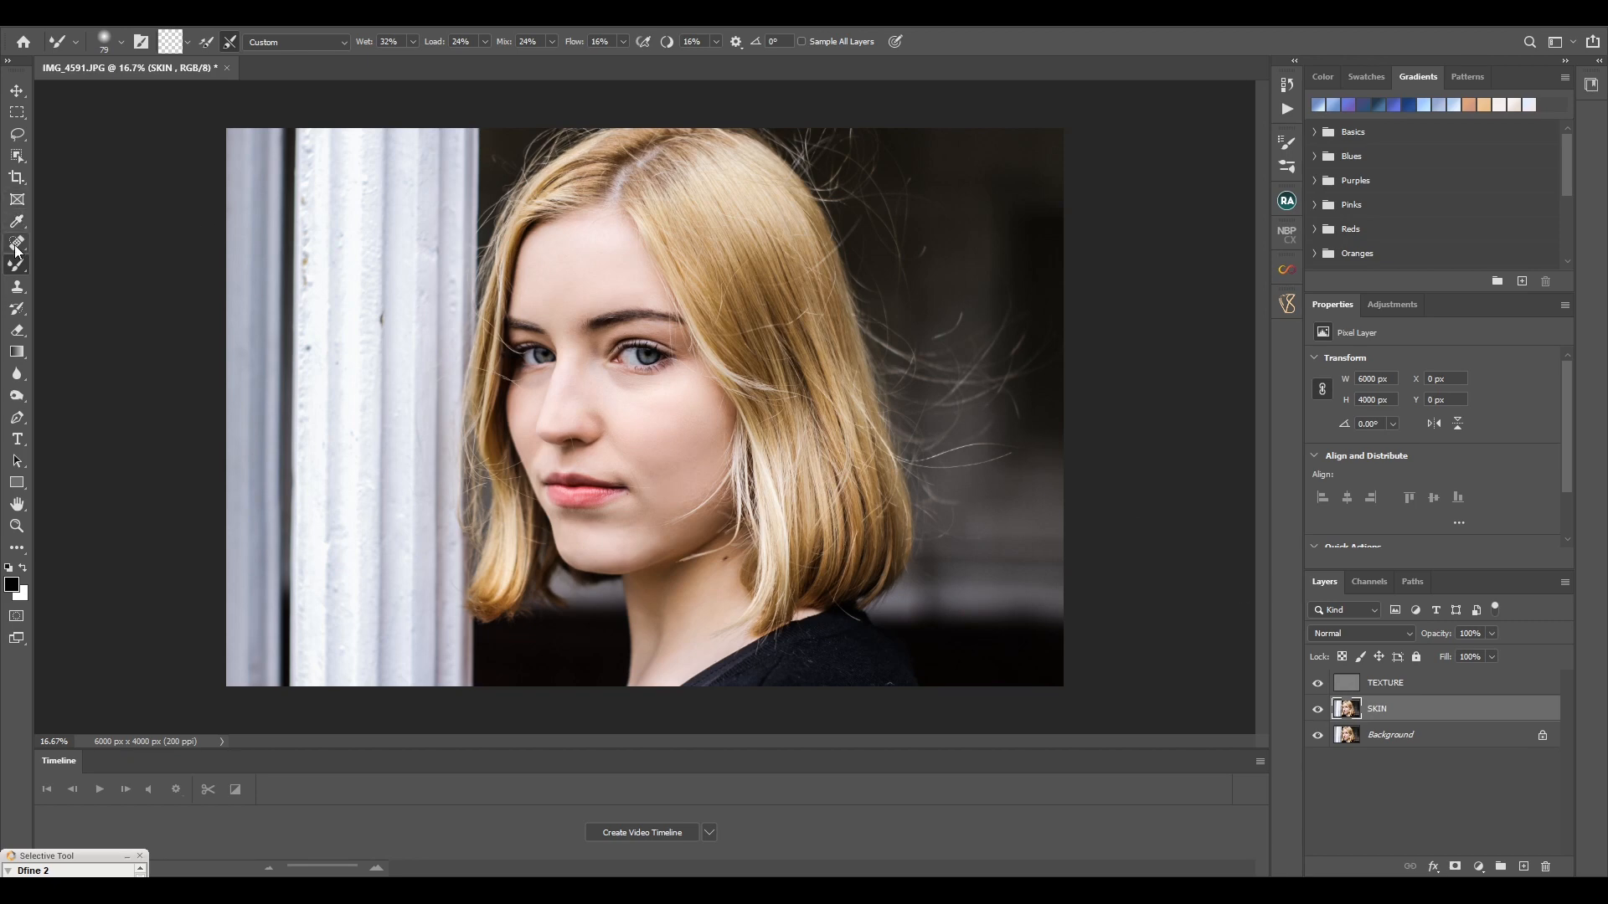
Remove the mole on the neck with the Patch tool on the SKIN layer and deselect
mouse_move(17, 243)
mouse_down()
mouse_move(85, 244)
mouse_move(108, 275)
mouse_up()
key(ctrl+plus)
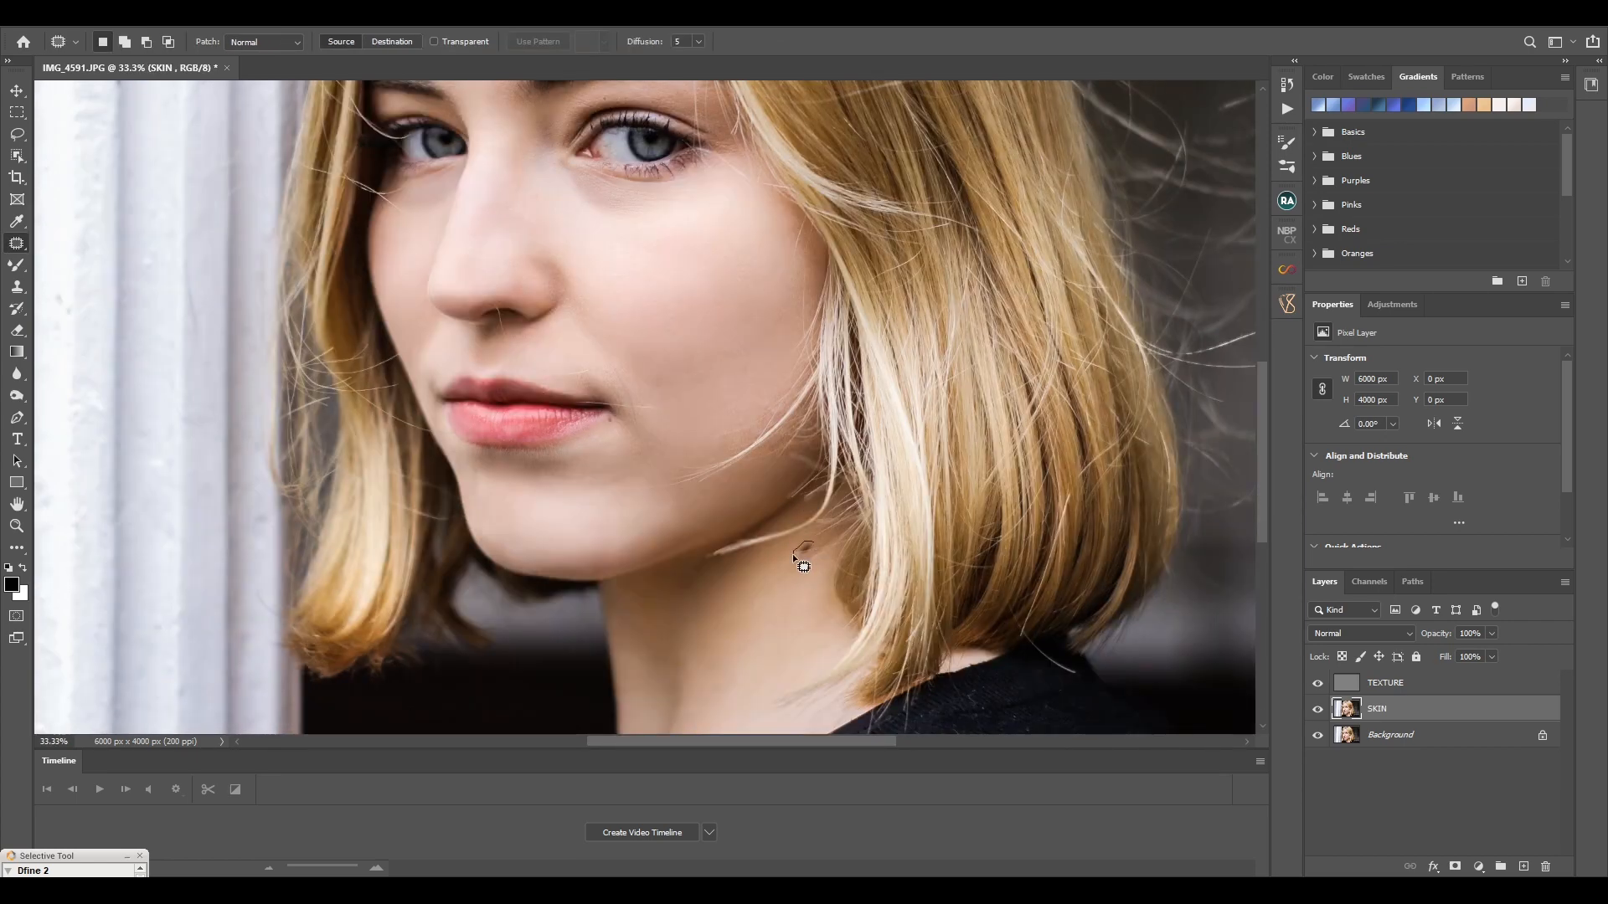
drag(792, 555, 789, 556)
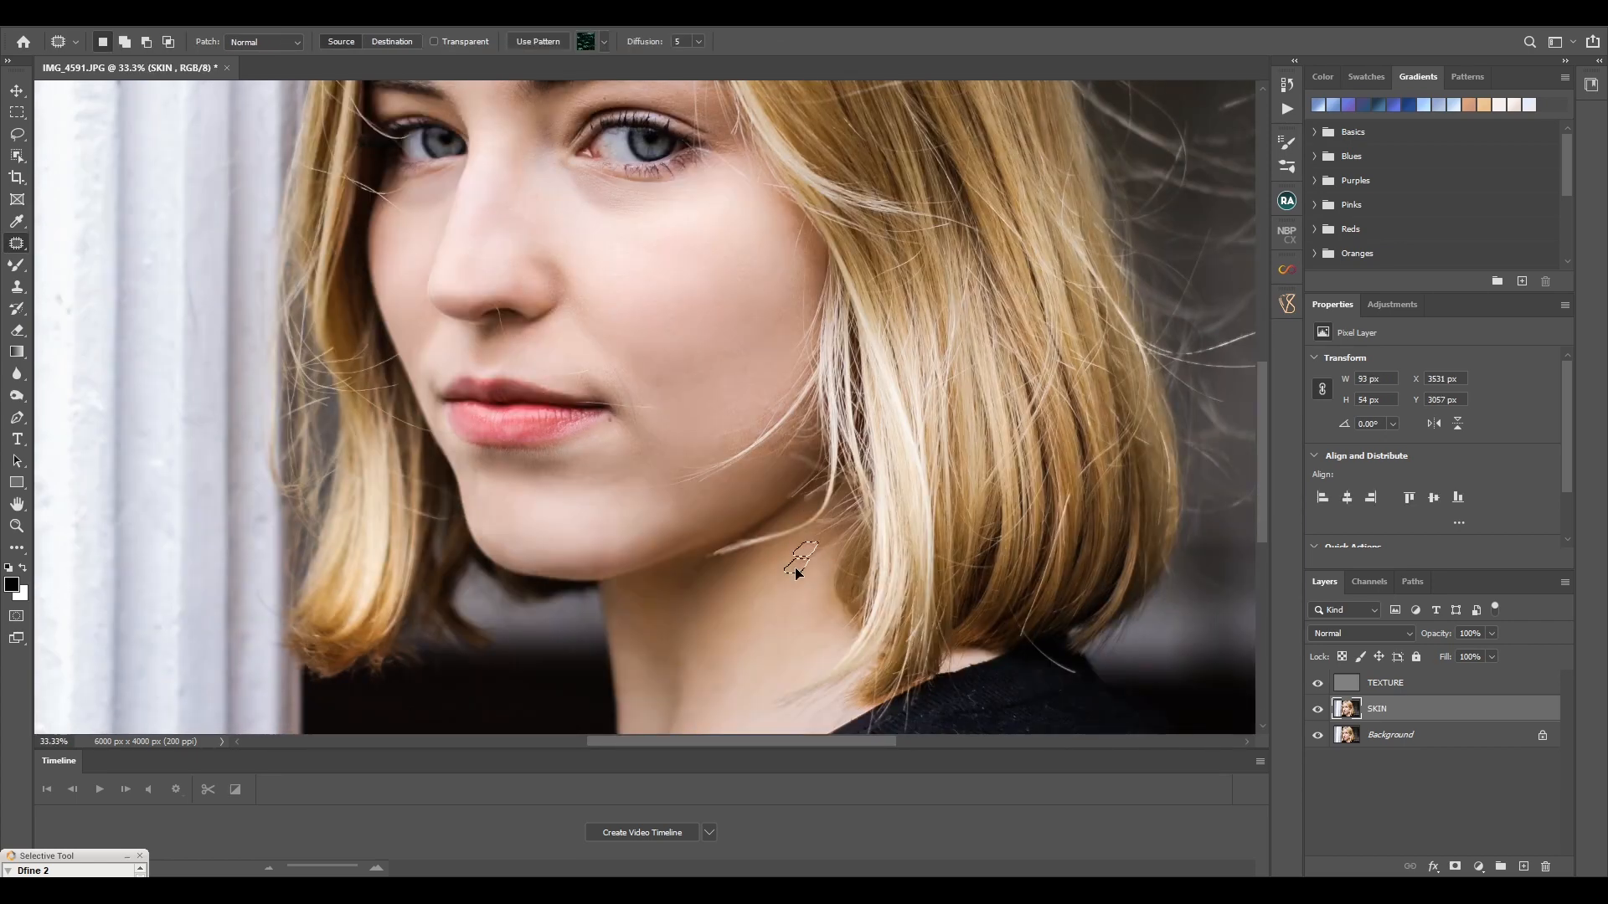
key(ctrl+d)
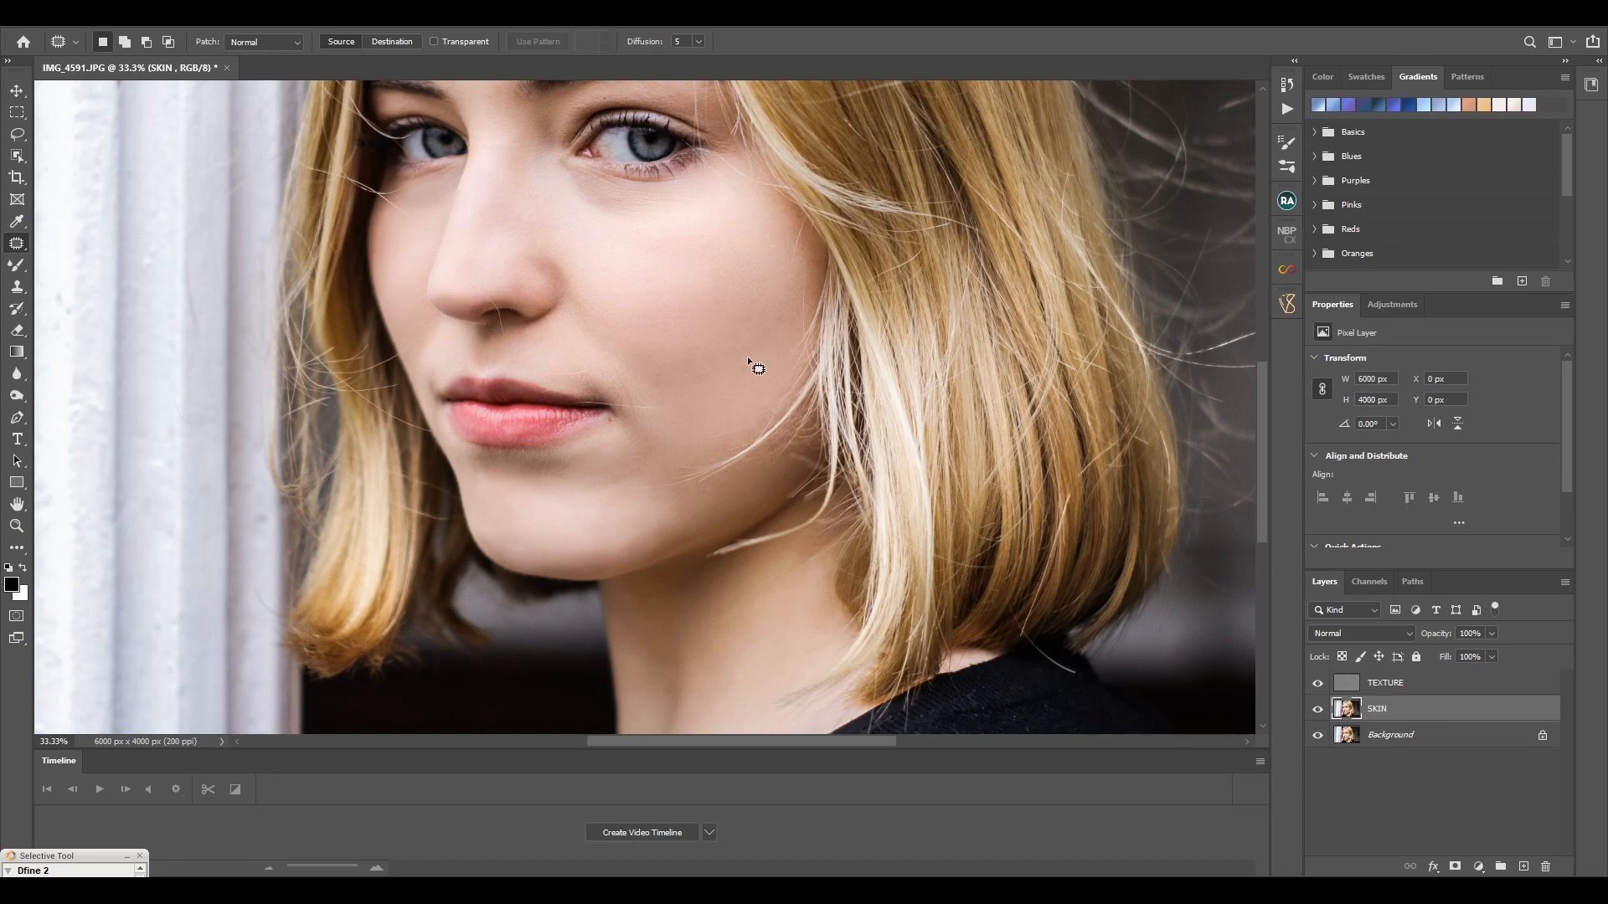
Patch small skin areas at the corner of the mouth and on the forehead
scroll(610, 444, down, 2)
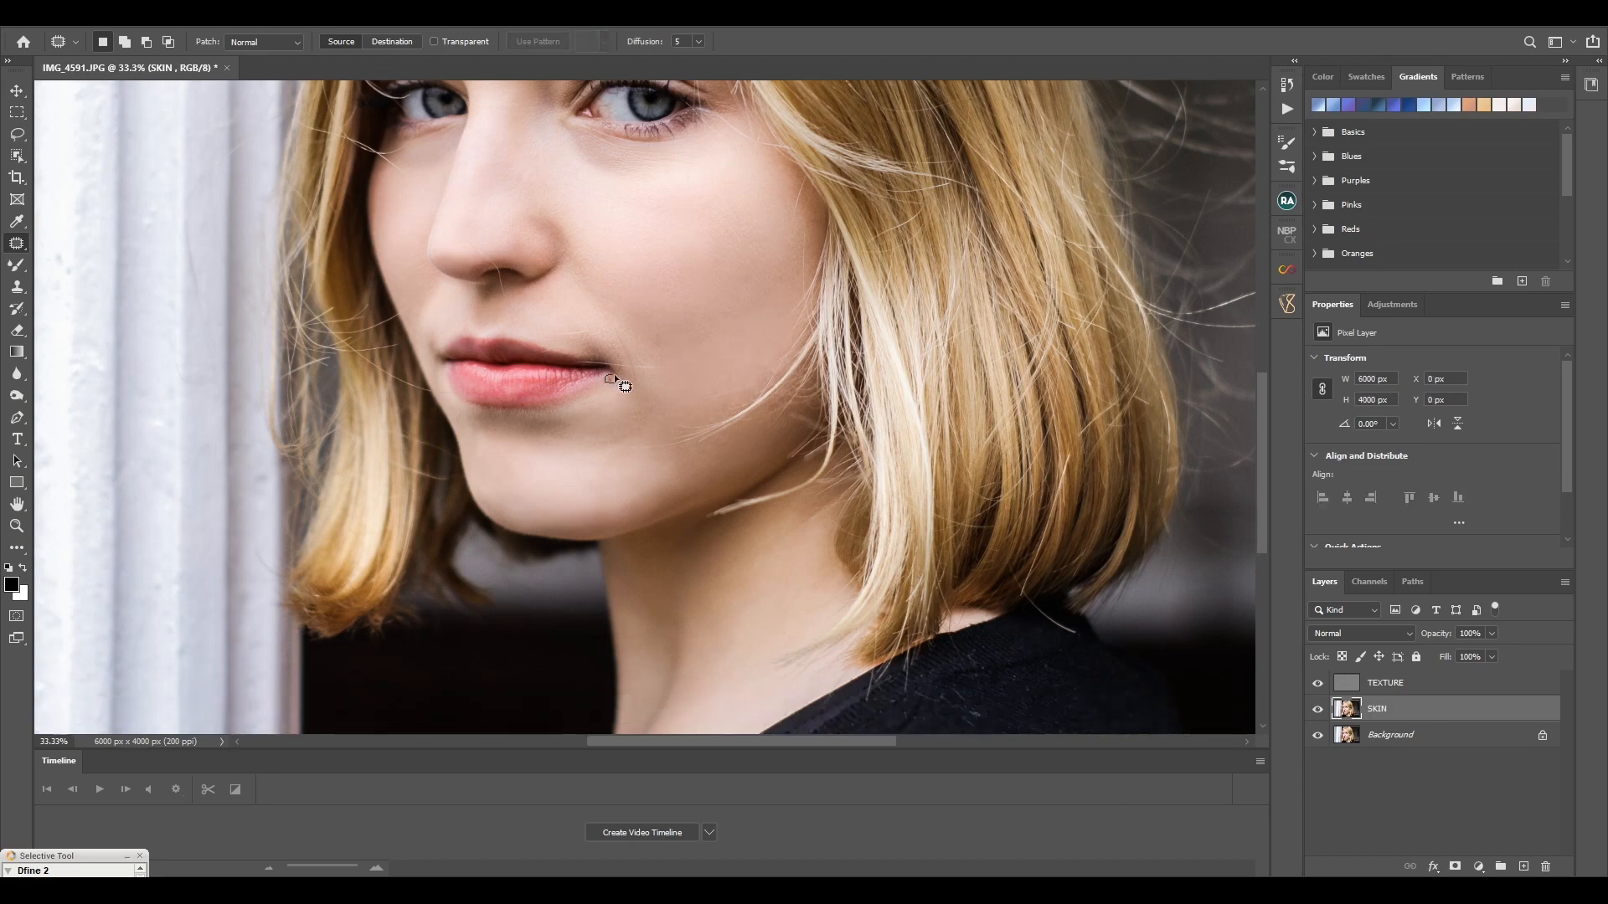
scroll(695, 400, up, 2)
scroll(582, 390, up, 5)
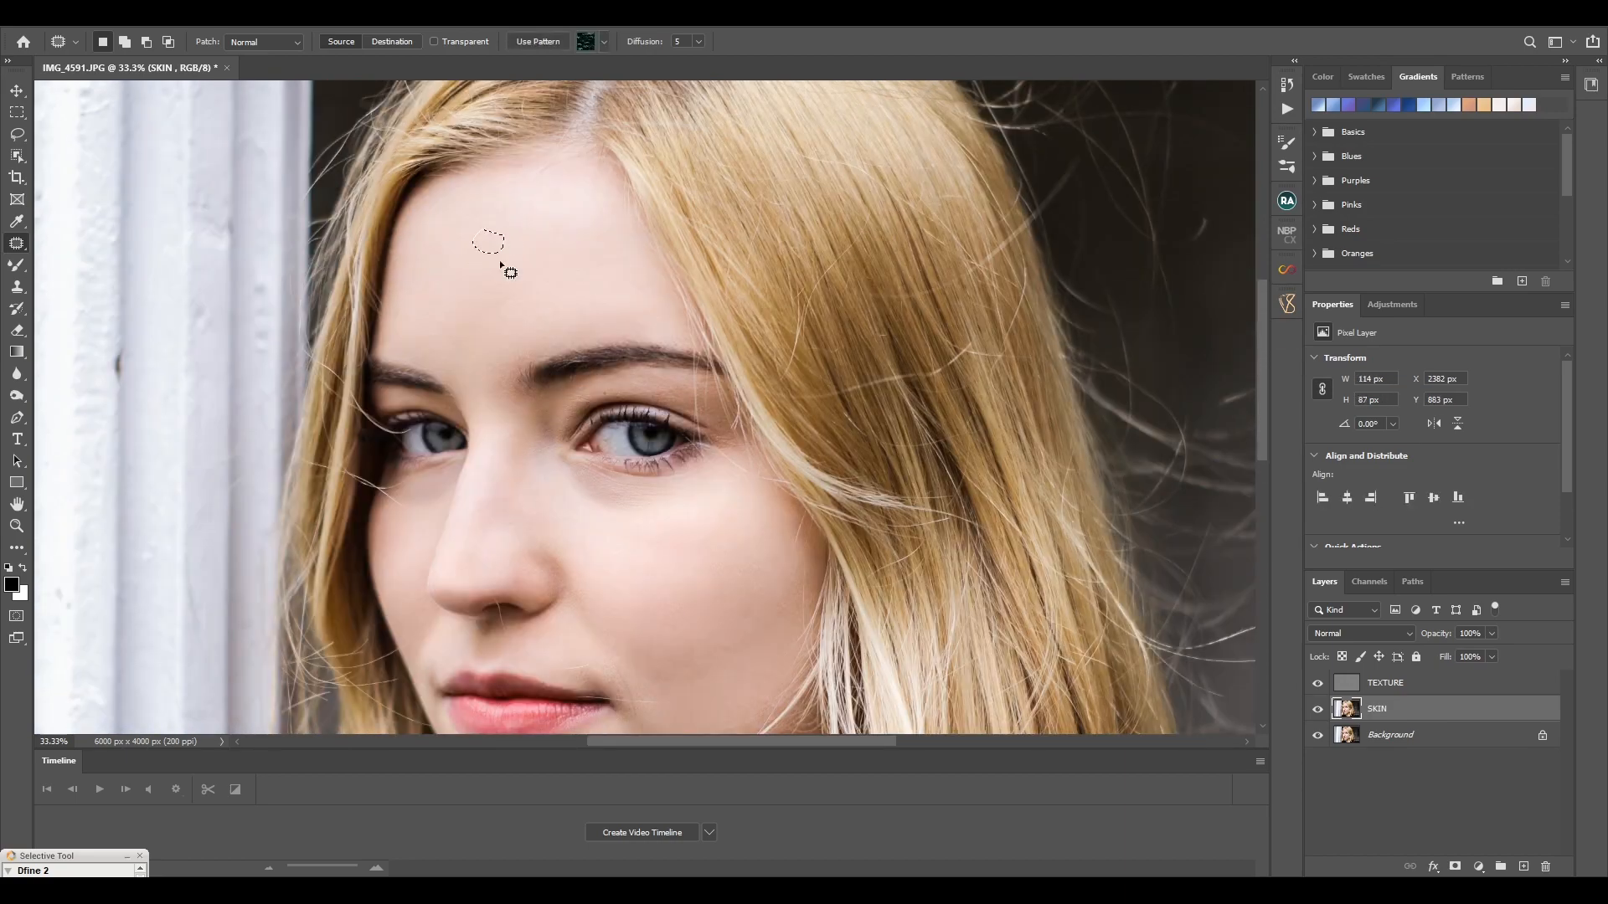
scroll(574, 269, down, 3)
scroll(737, 494, down, 10)
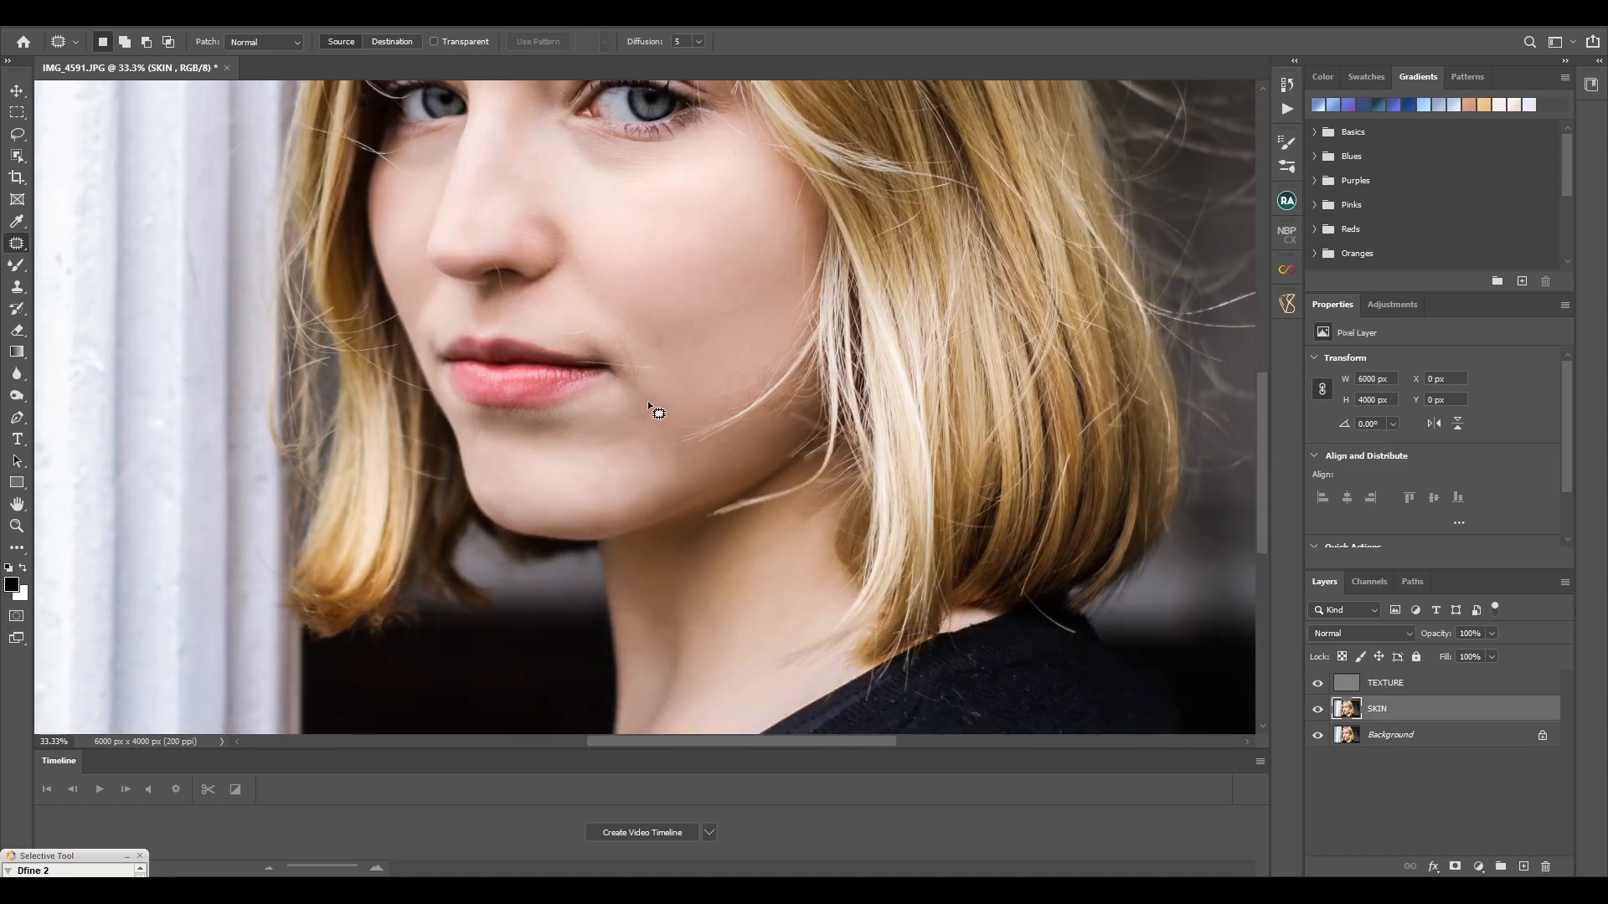
Patch the skin area between the mouth corner and chin, and clear the selection
drag(620, 410, 630, 434)
scroll(636, 418, down, 1)
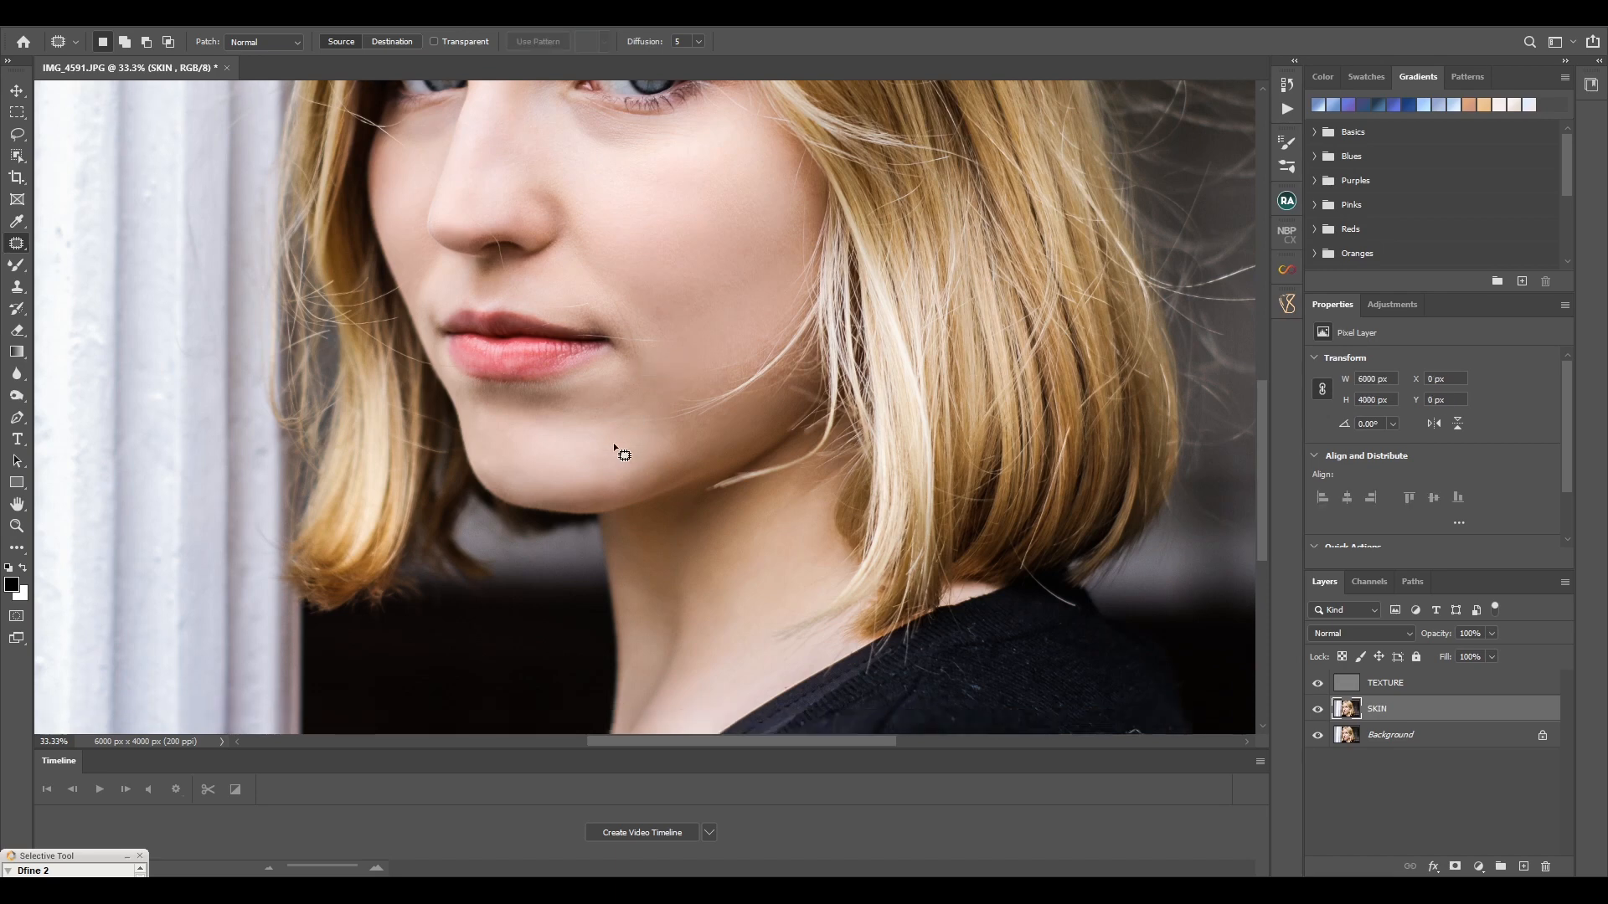
key(ctrl+d)
scroll(662, 364, up, 4)
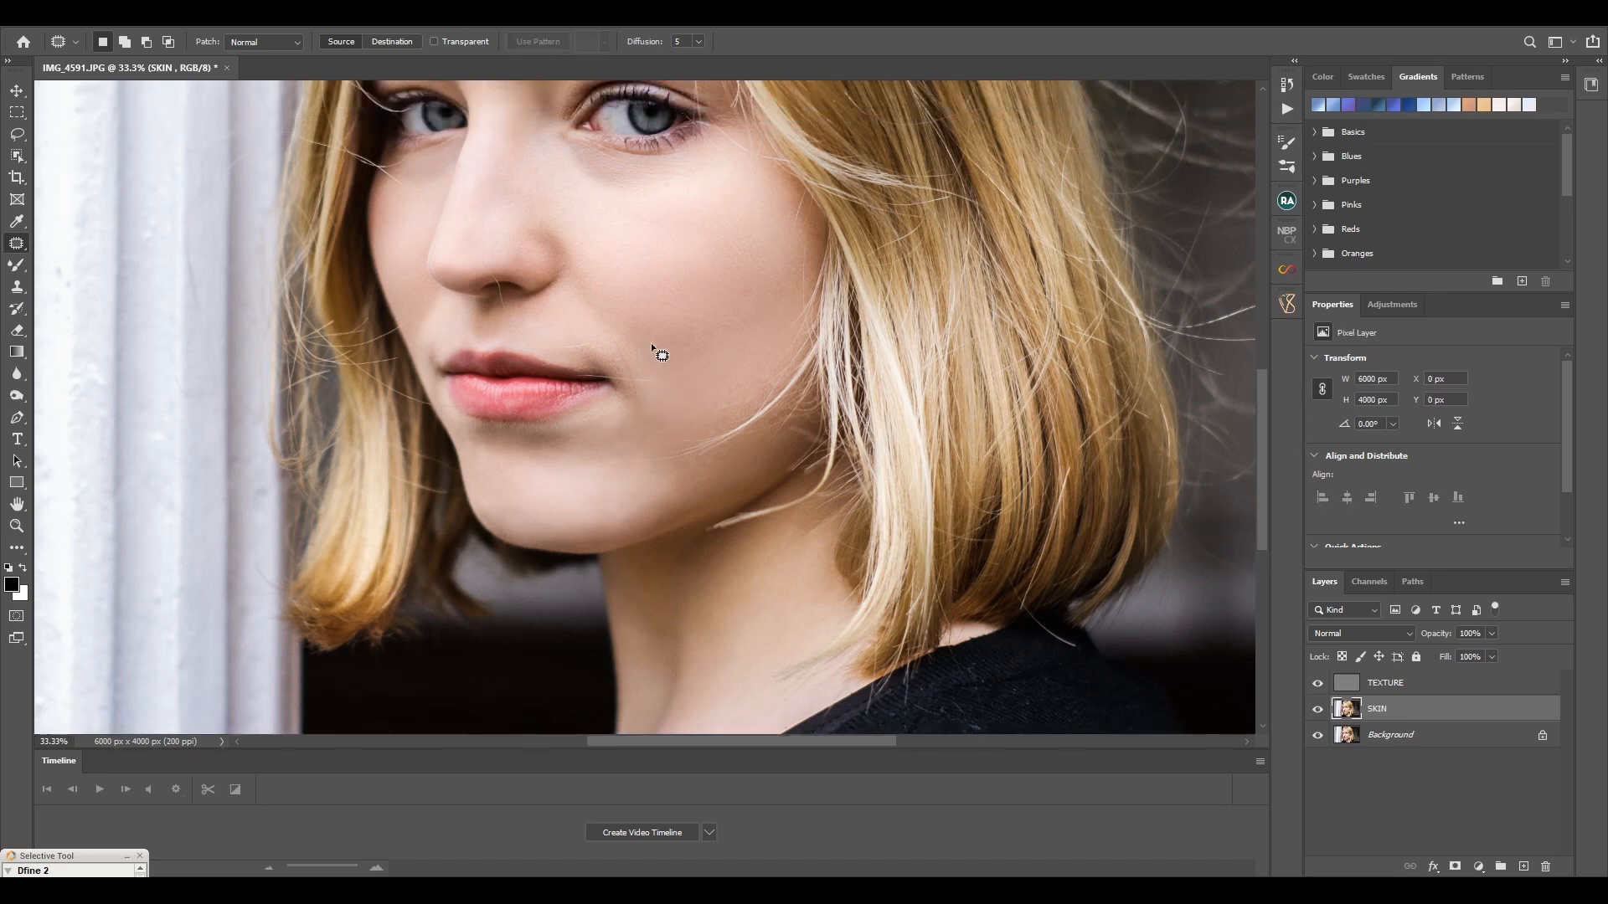
Blend the patched skin around the mouth with the Mixer Brush at size 61, and view the whole portrait
click(17, 264)
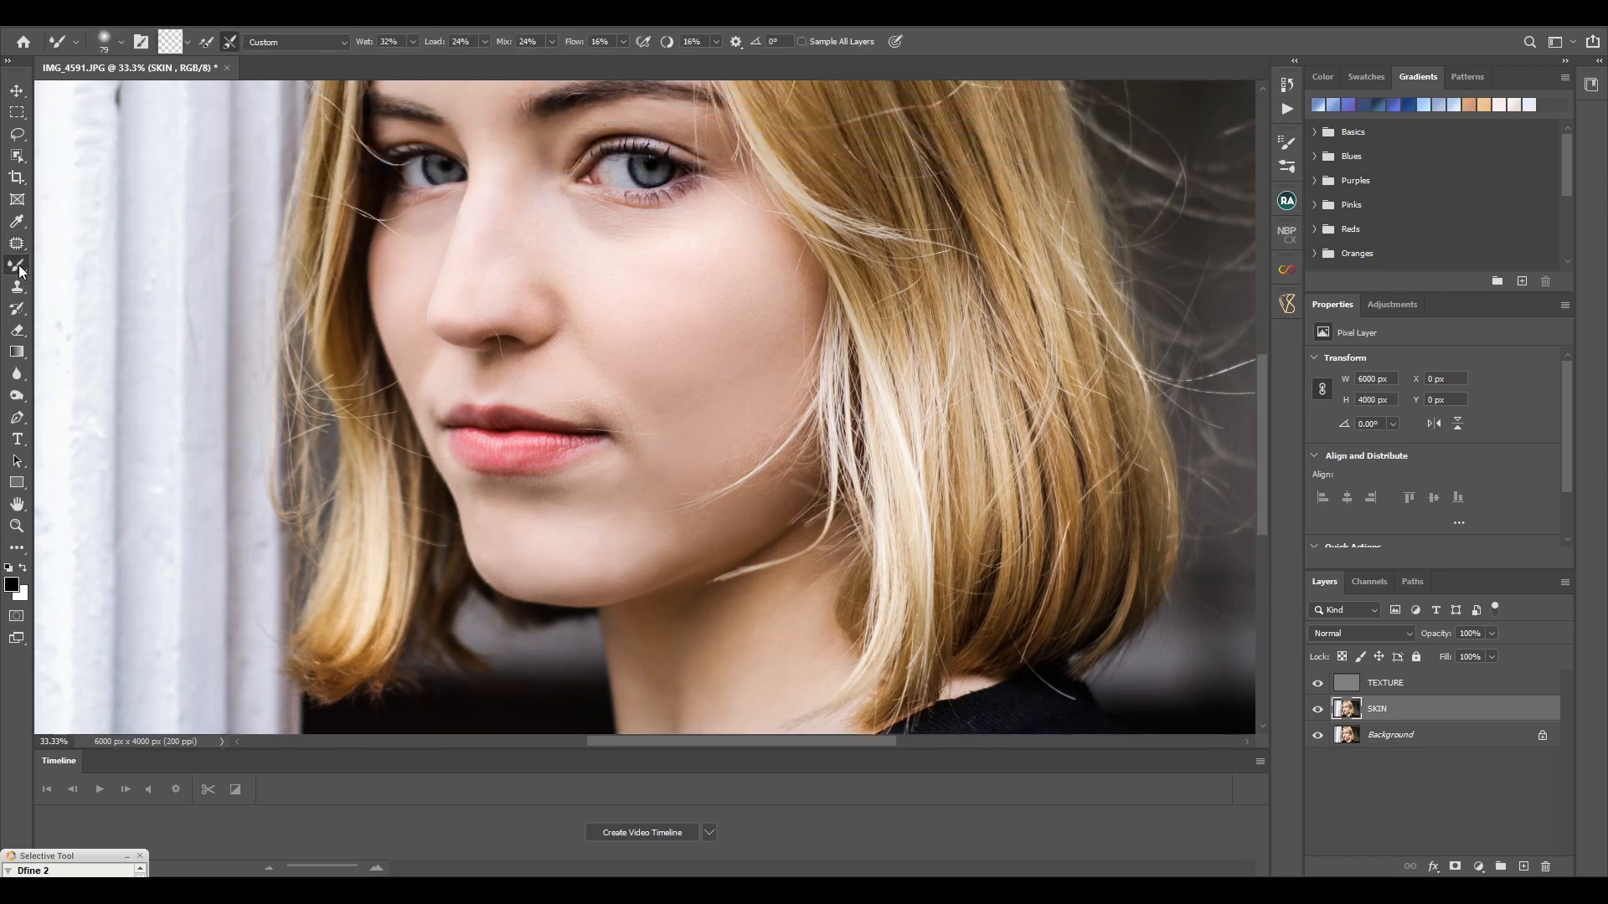
right_click(647, 429)
alt+right_click(667, 389)
drag(450, 433, 482, 445)
scroll(1193, 607, up, 4)
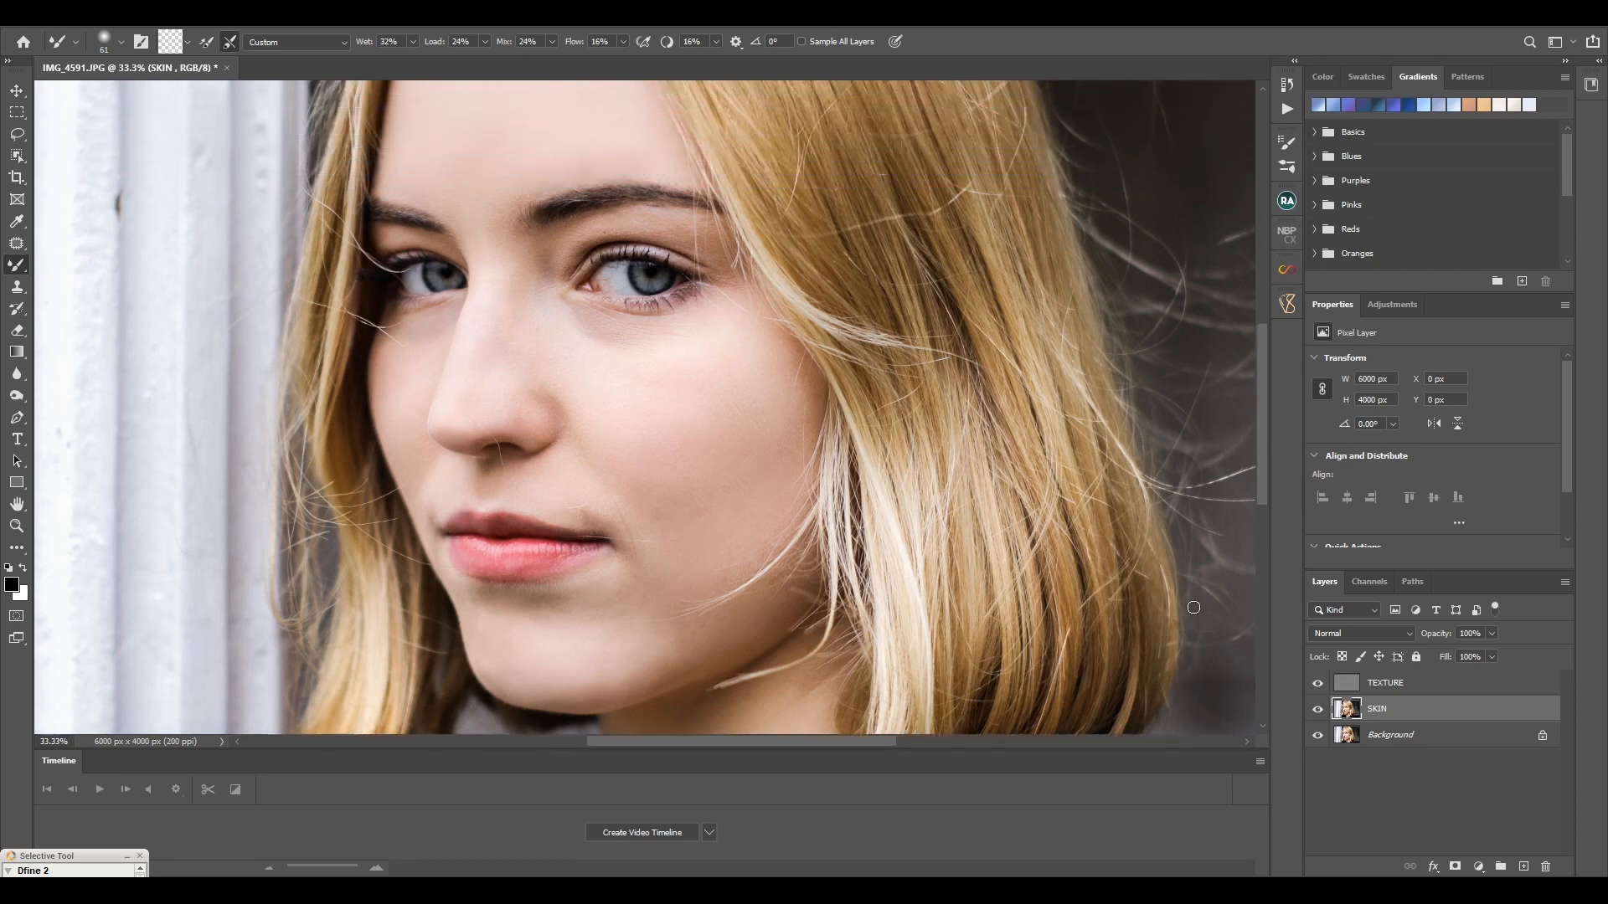
key(ctrl+minus)
key(ctrl+minus)
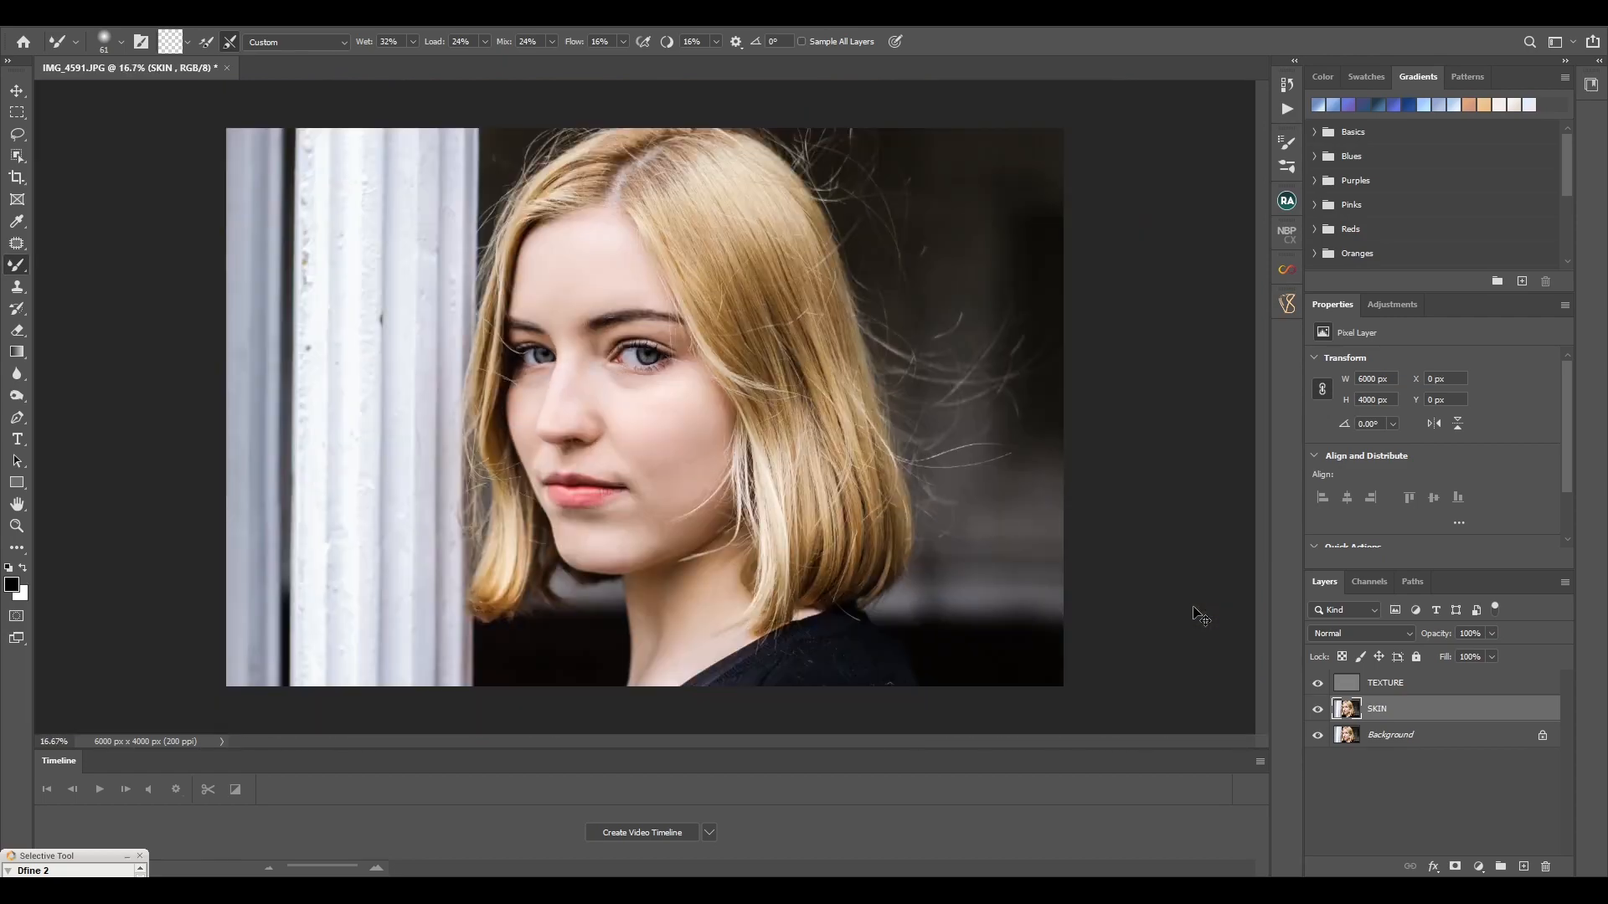
Group the TEXTURE and SKIN layers and name the group "frequency seperation"
shift+click(1420, 685)
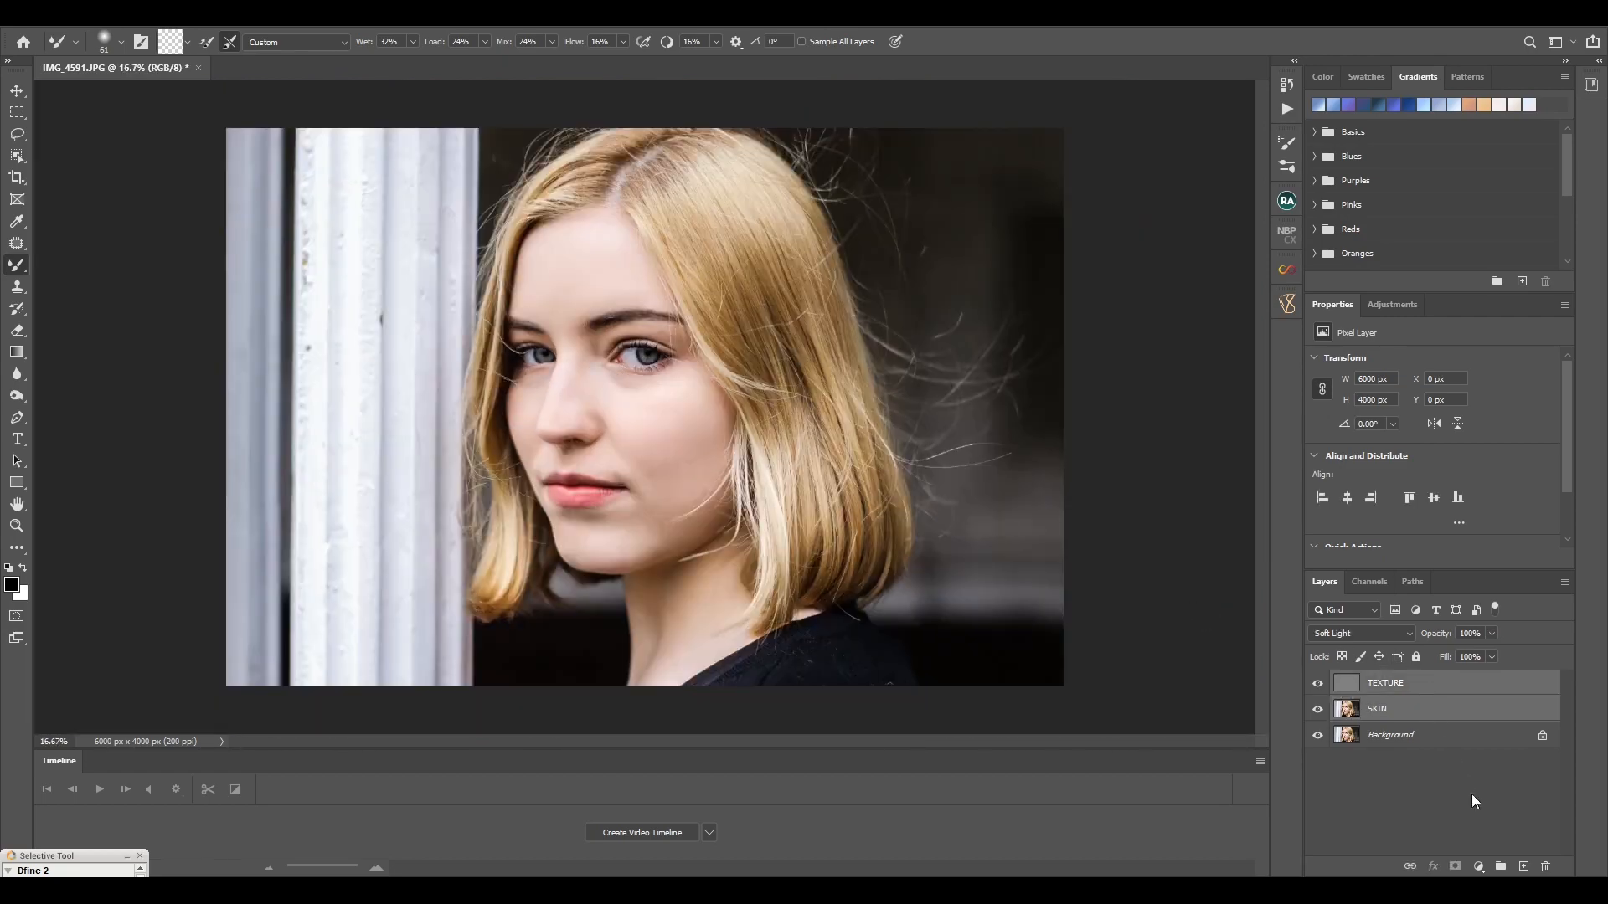
click(1500, 866)
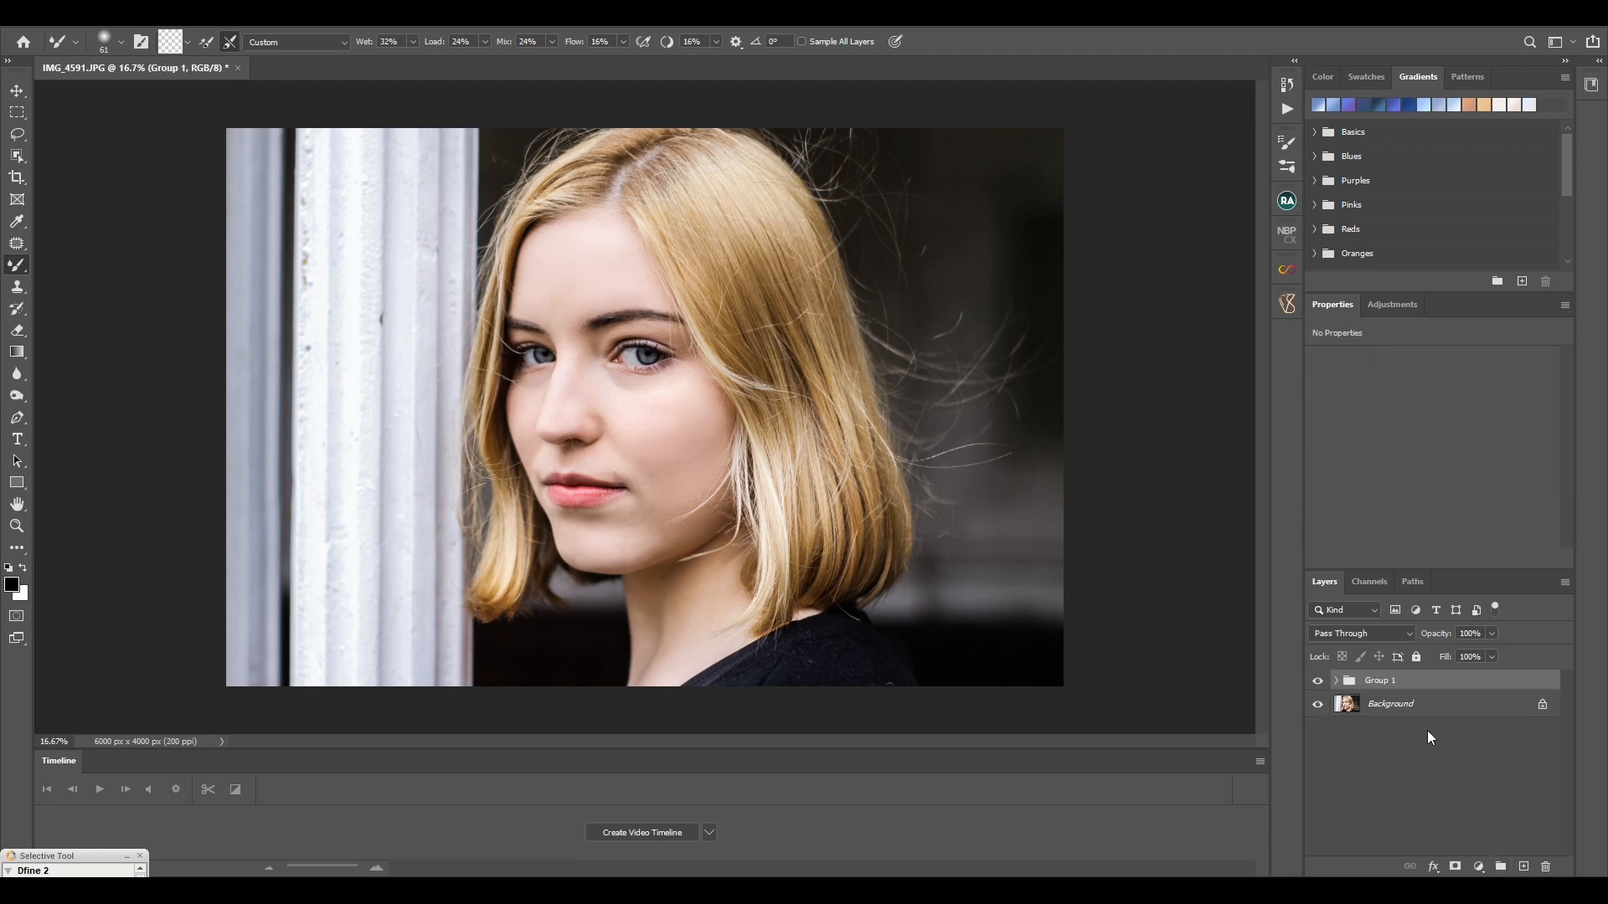
double_click(1382, 681)
text(fr)
text(equency seperation)
key(Return)
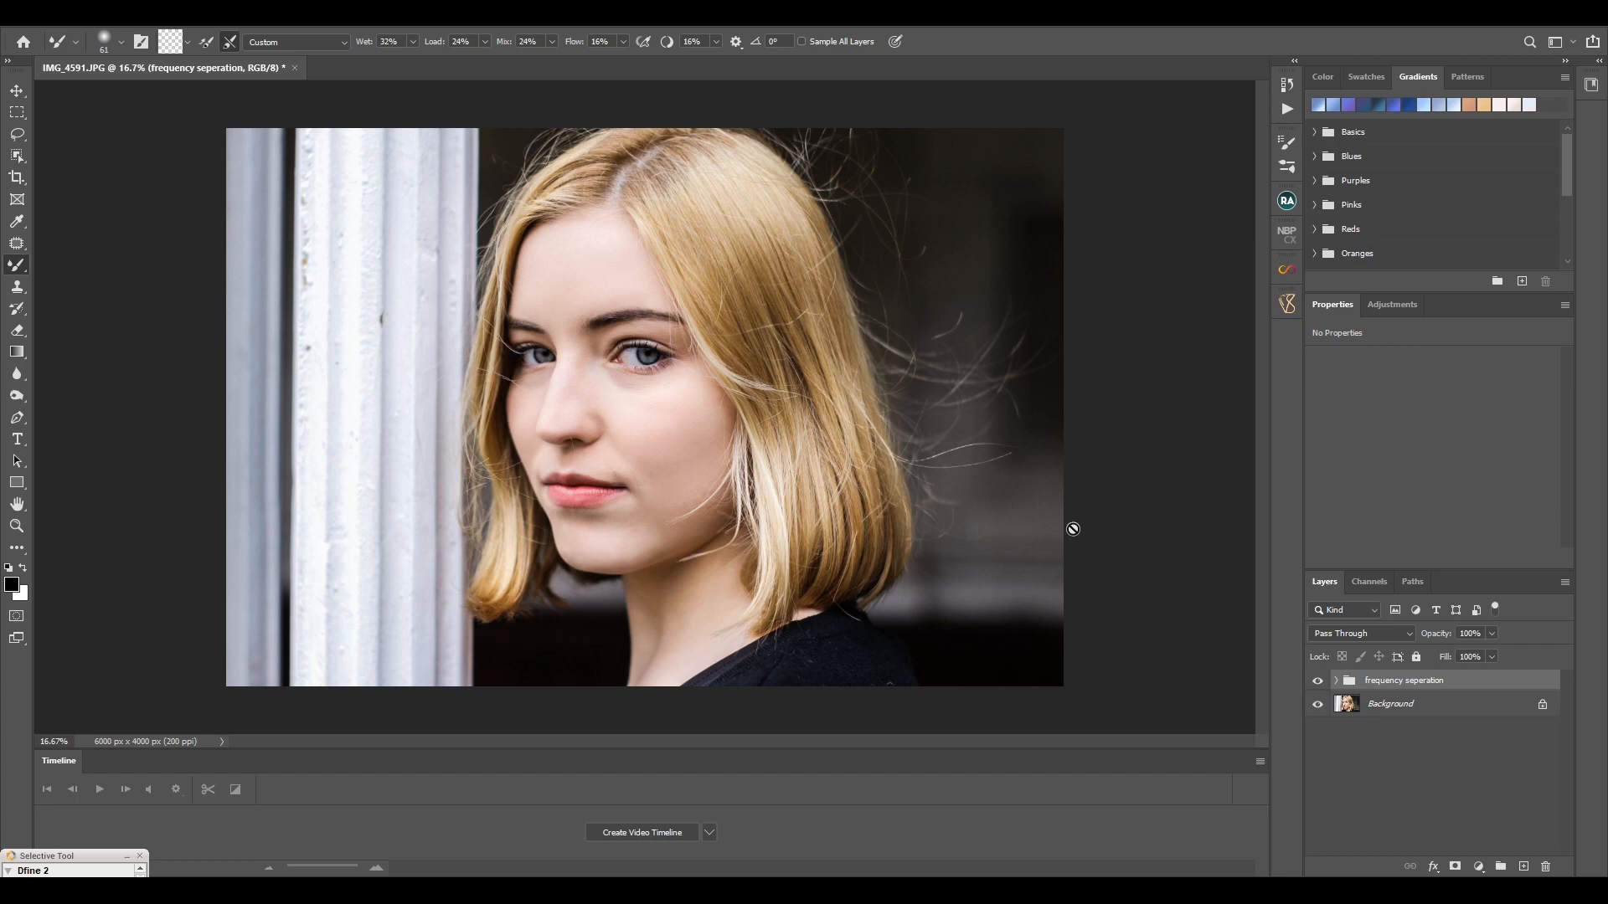
Compare the portrait with and without the retouching by toggling the frequency seperation group's visibility
click(1312, 683)
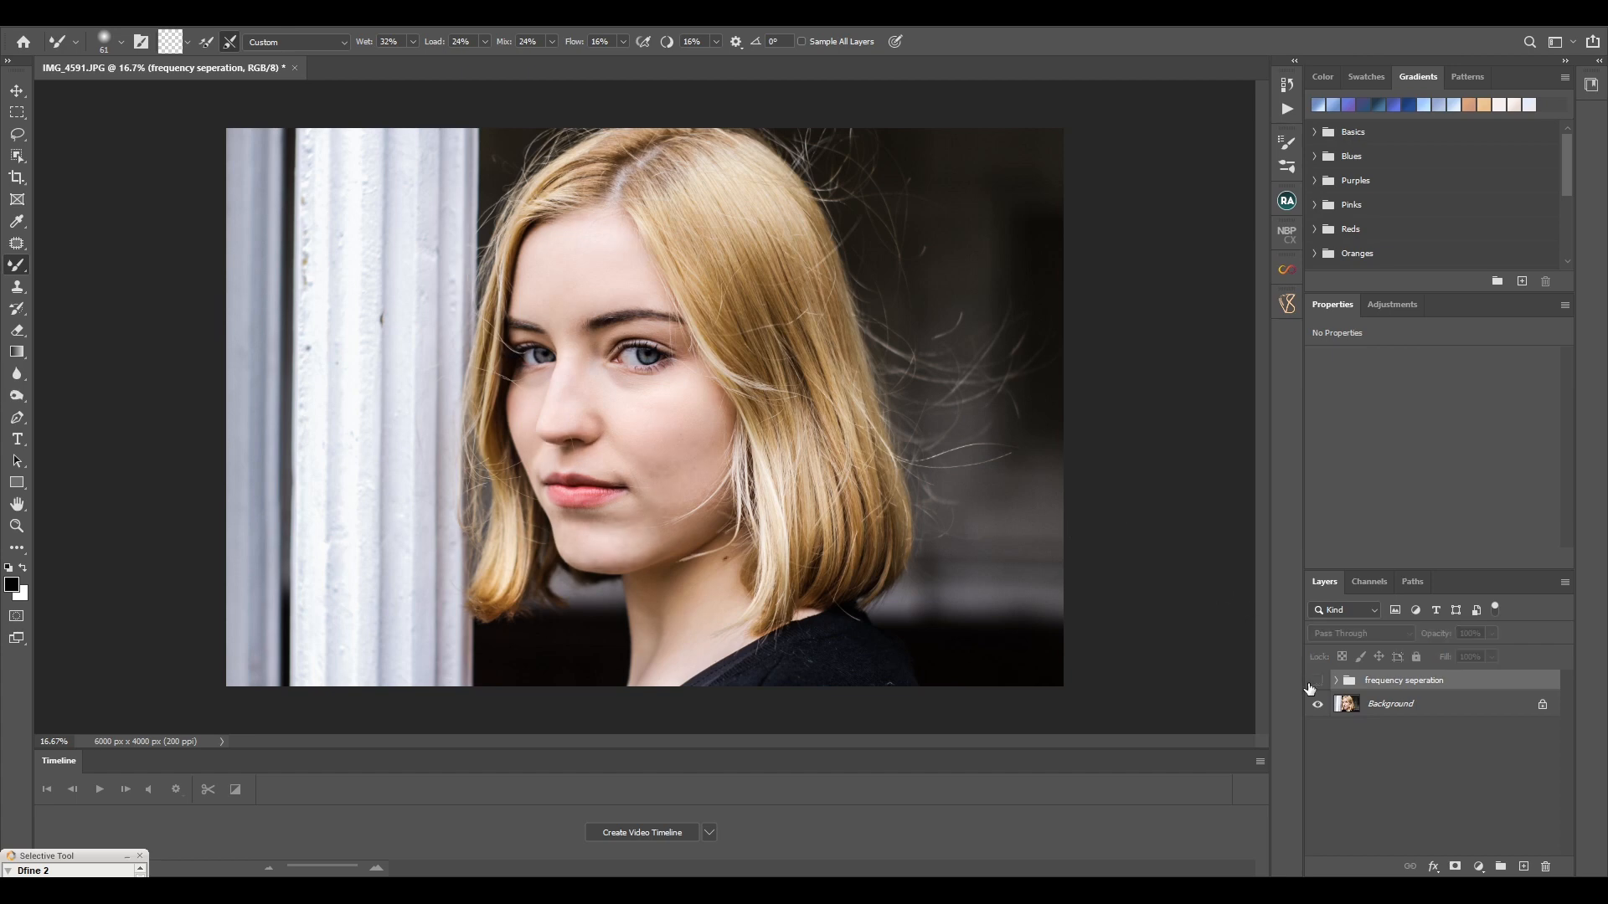
click(1311, 687)
click(1312, 686)
click(1311, 685)
click(1310, 687)
click(1311, 686)
click(1311, 686)
Add a Curves adjustment layer above the group, raise the curve's midpoint slightly to brighten the image, and compare before and after
click(1472, 869)
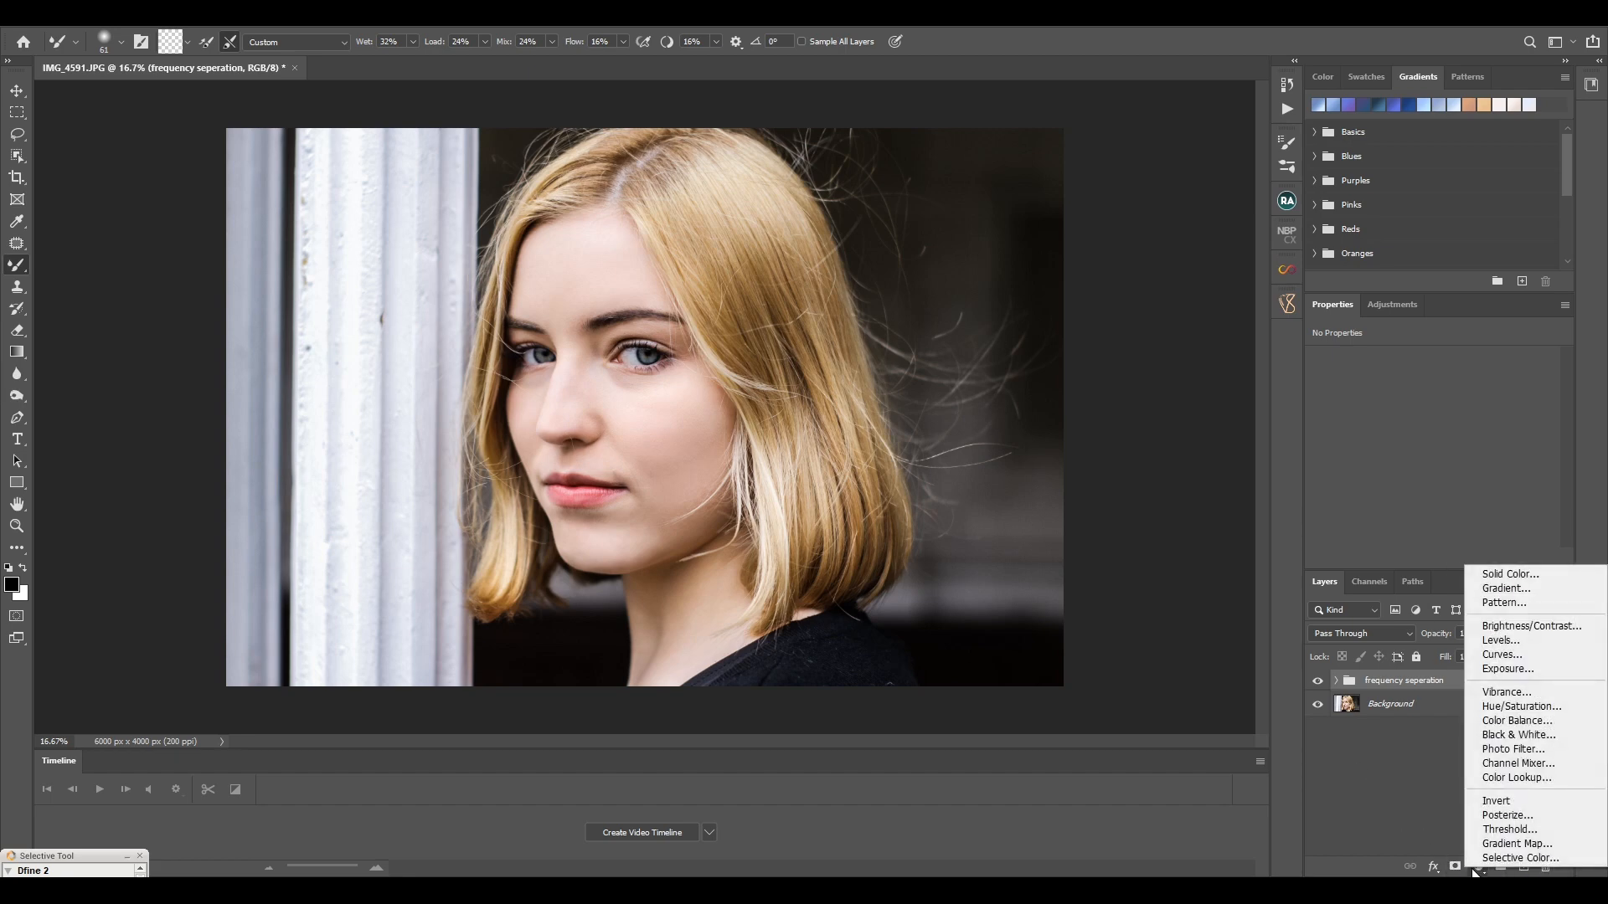
click(1509, 656)
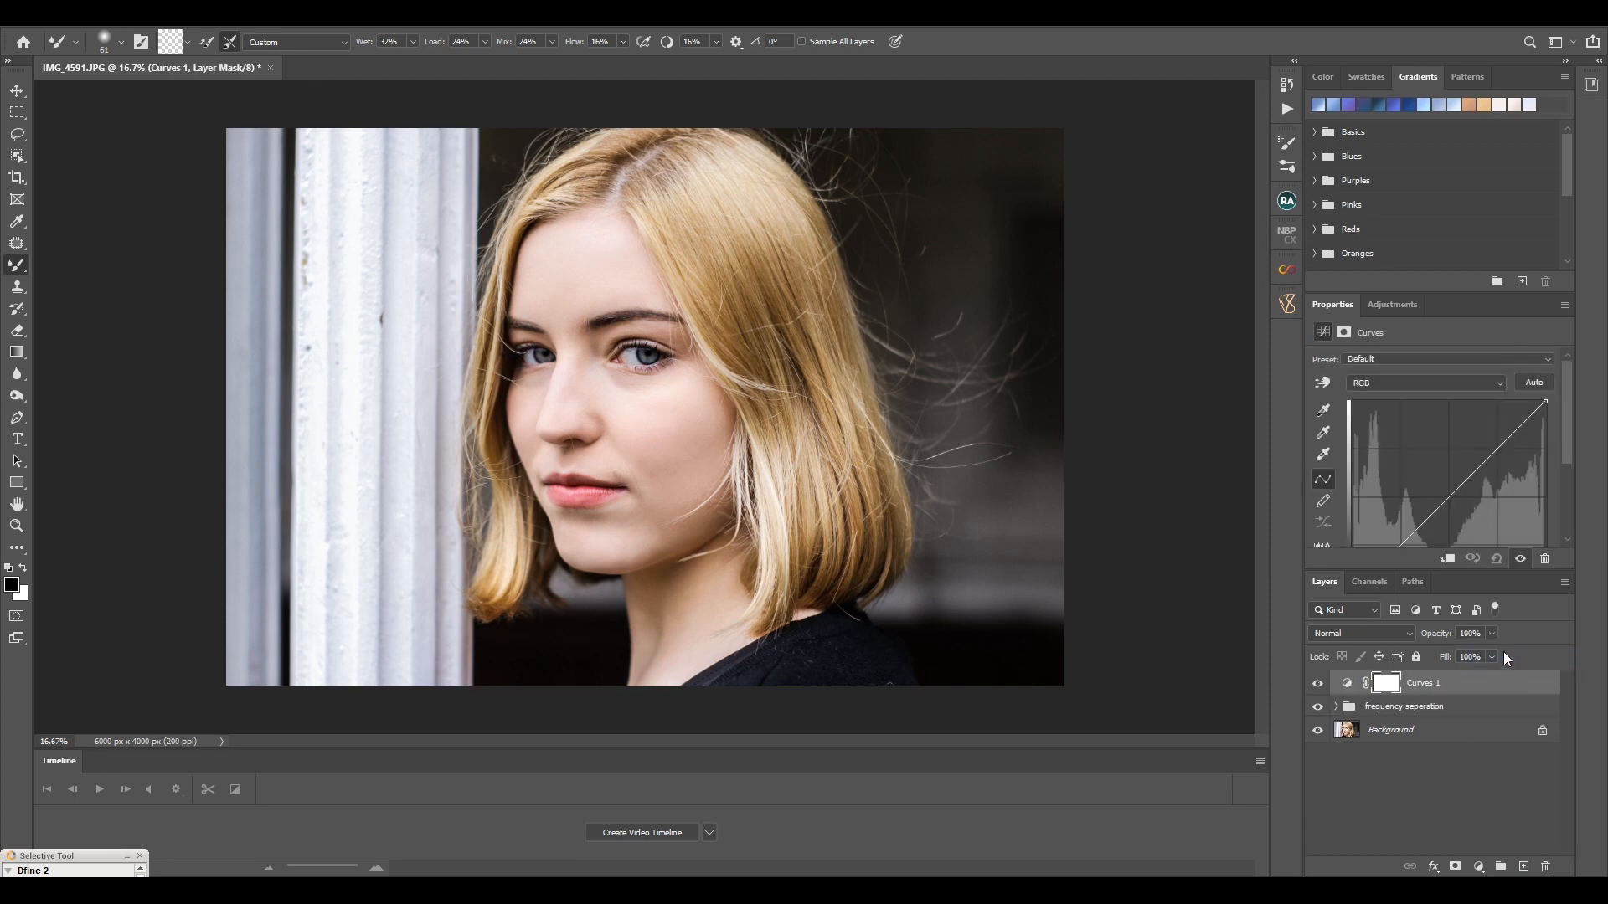
drag(1566, 447, 1566, 476)
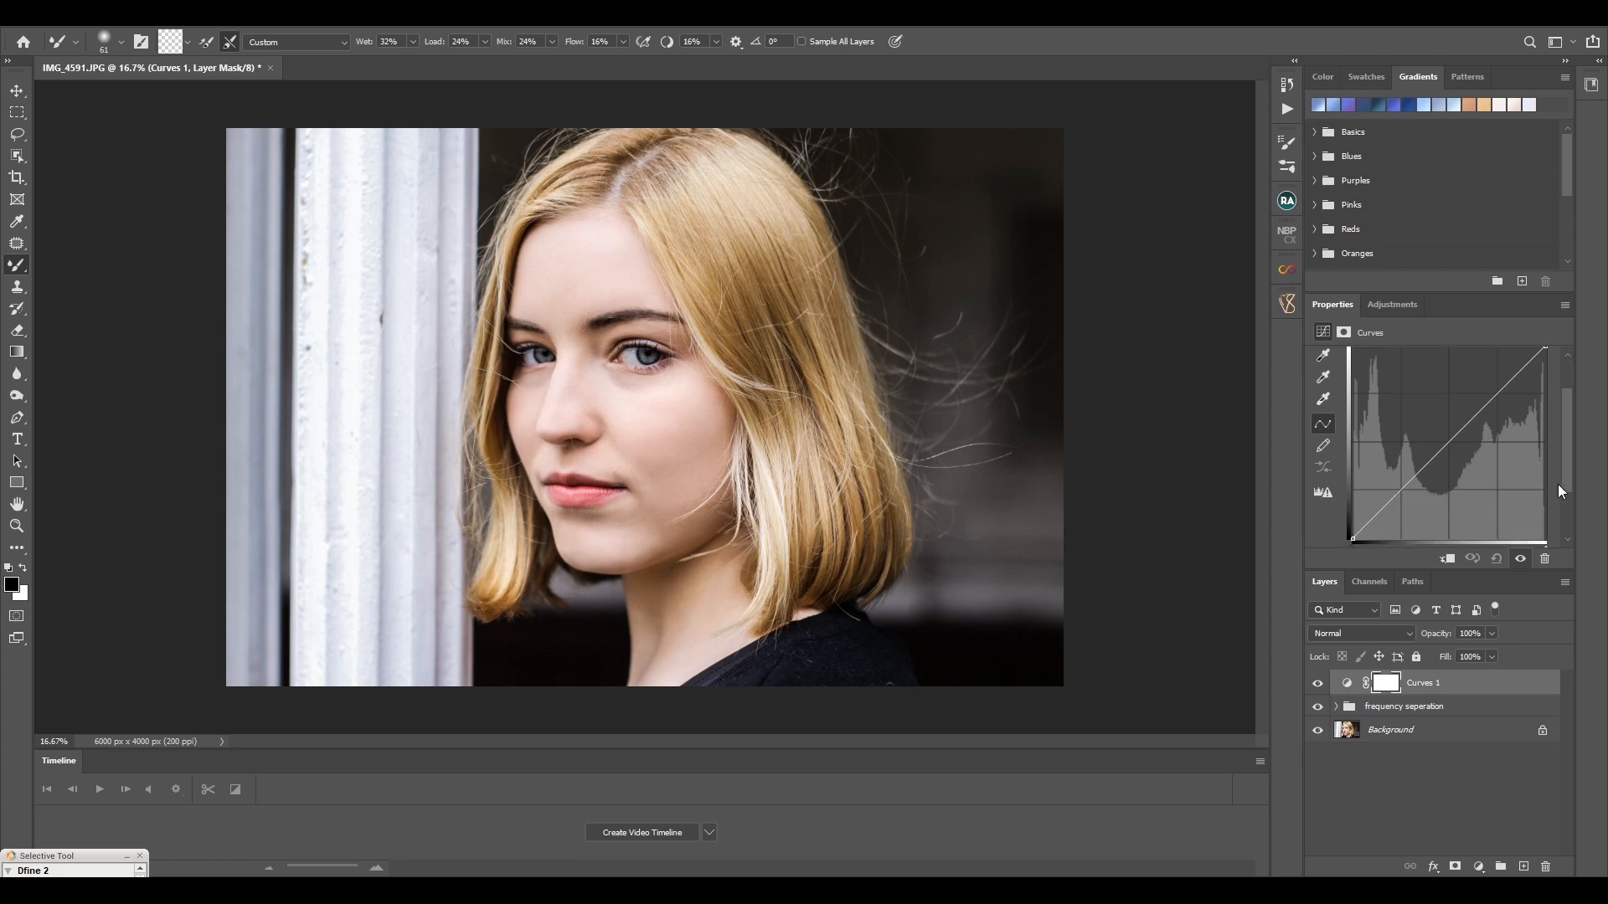
drag(1450, 445, 1442, 437)
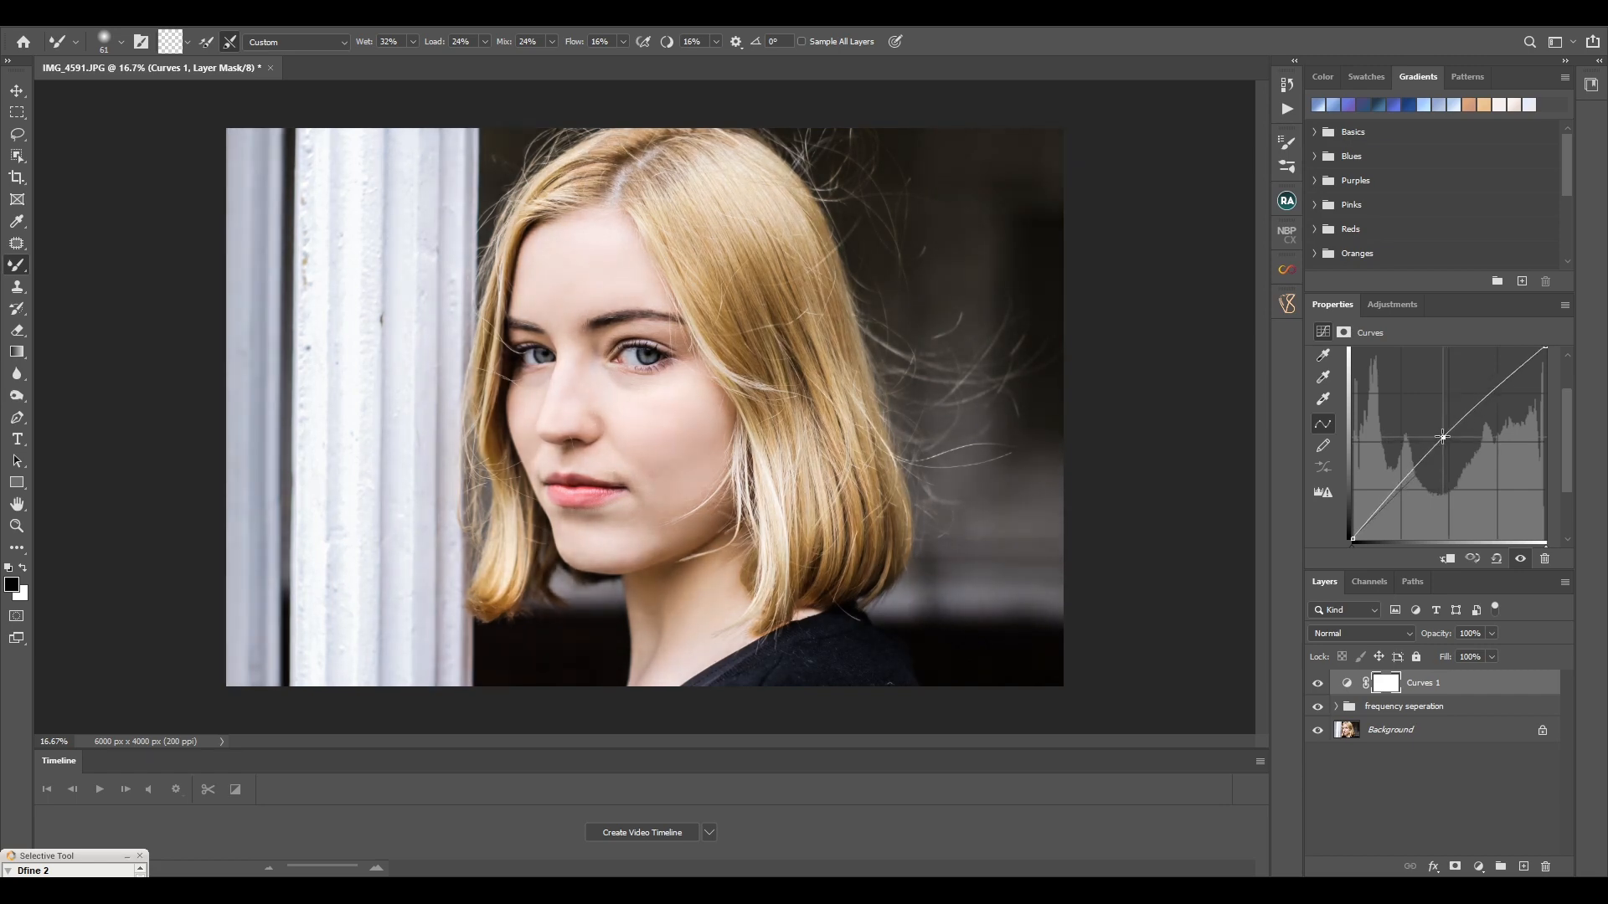
click(1317, 685)
click(1317, 684)
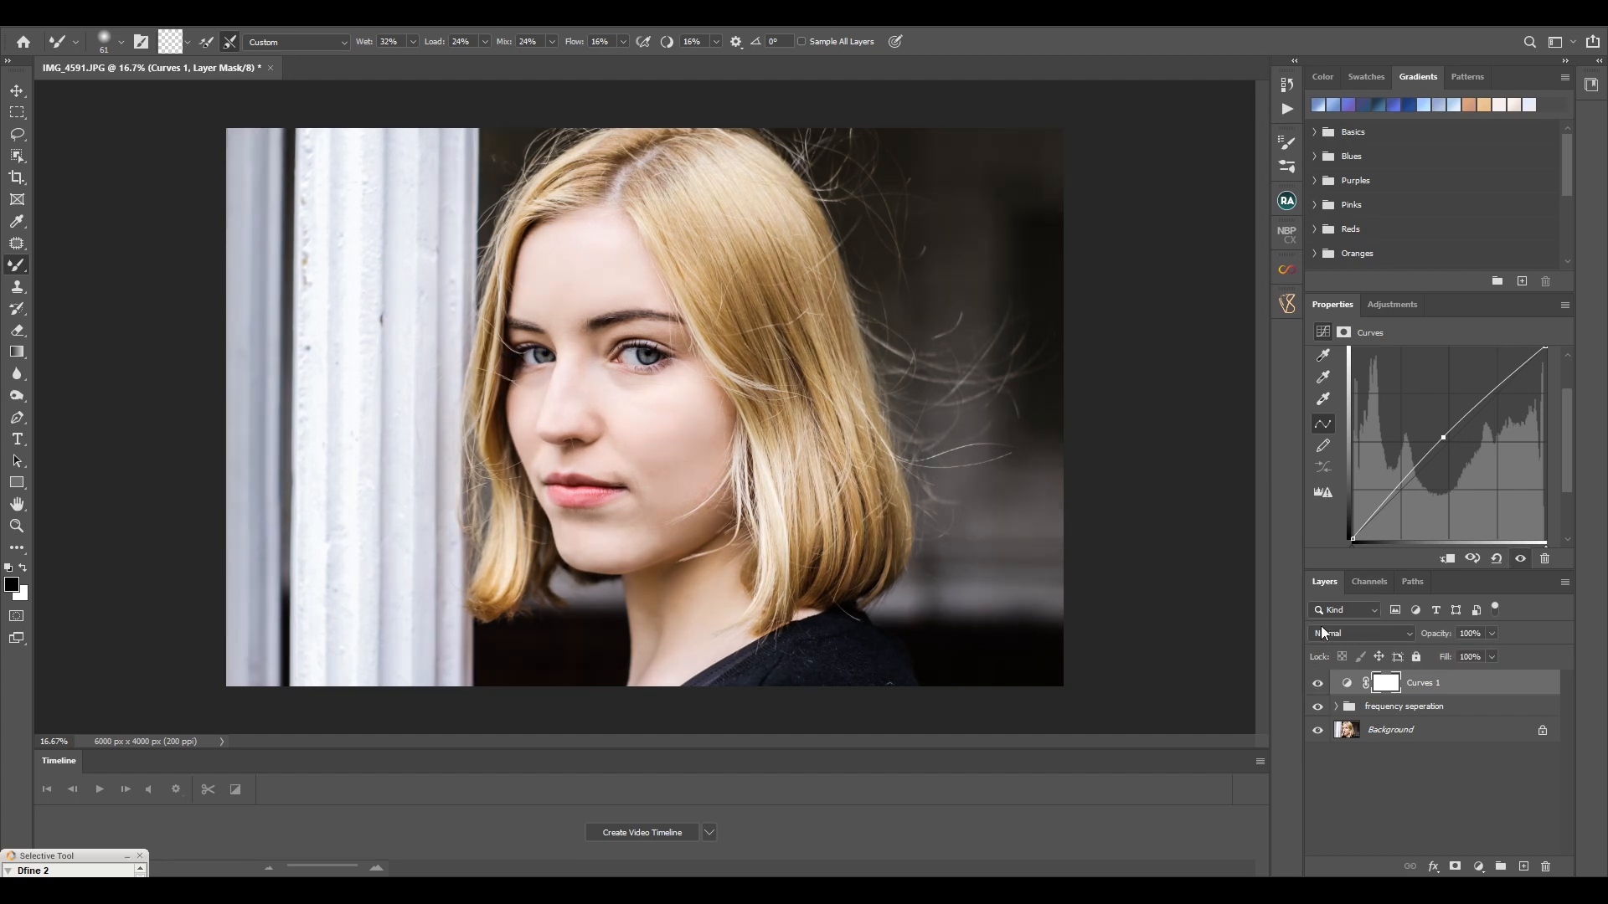
Add a shadow point to the curve, lower it slightly for more contrast, and compare the image with and without the adjustment
click(1389, 503)
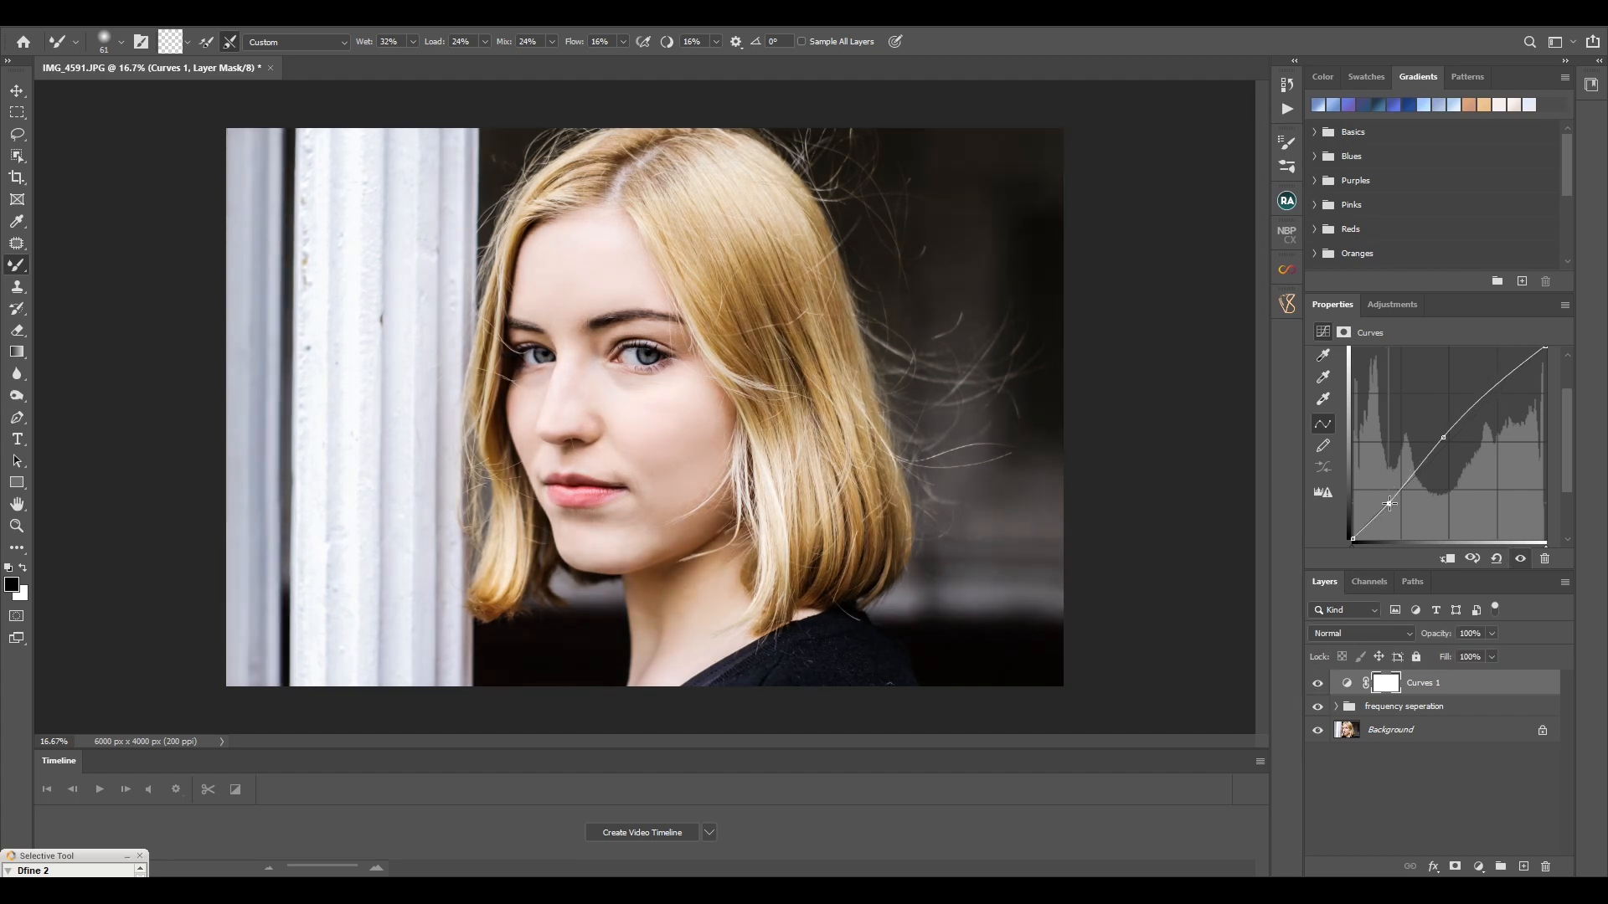
drag(1389, 504, 1387, 506)
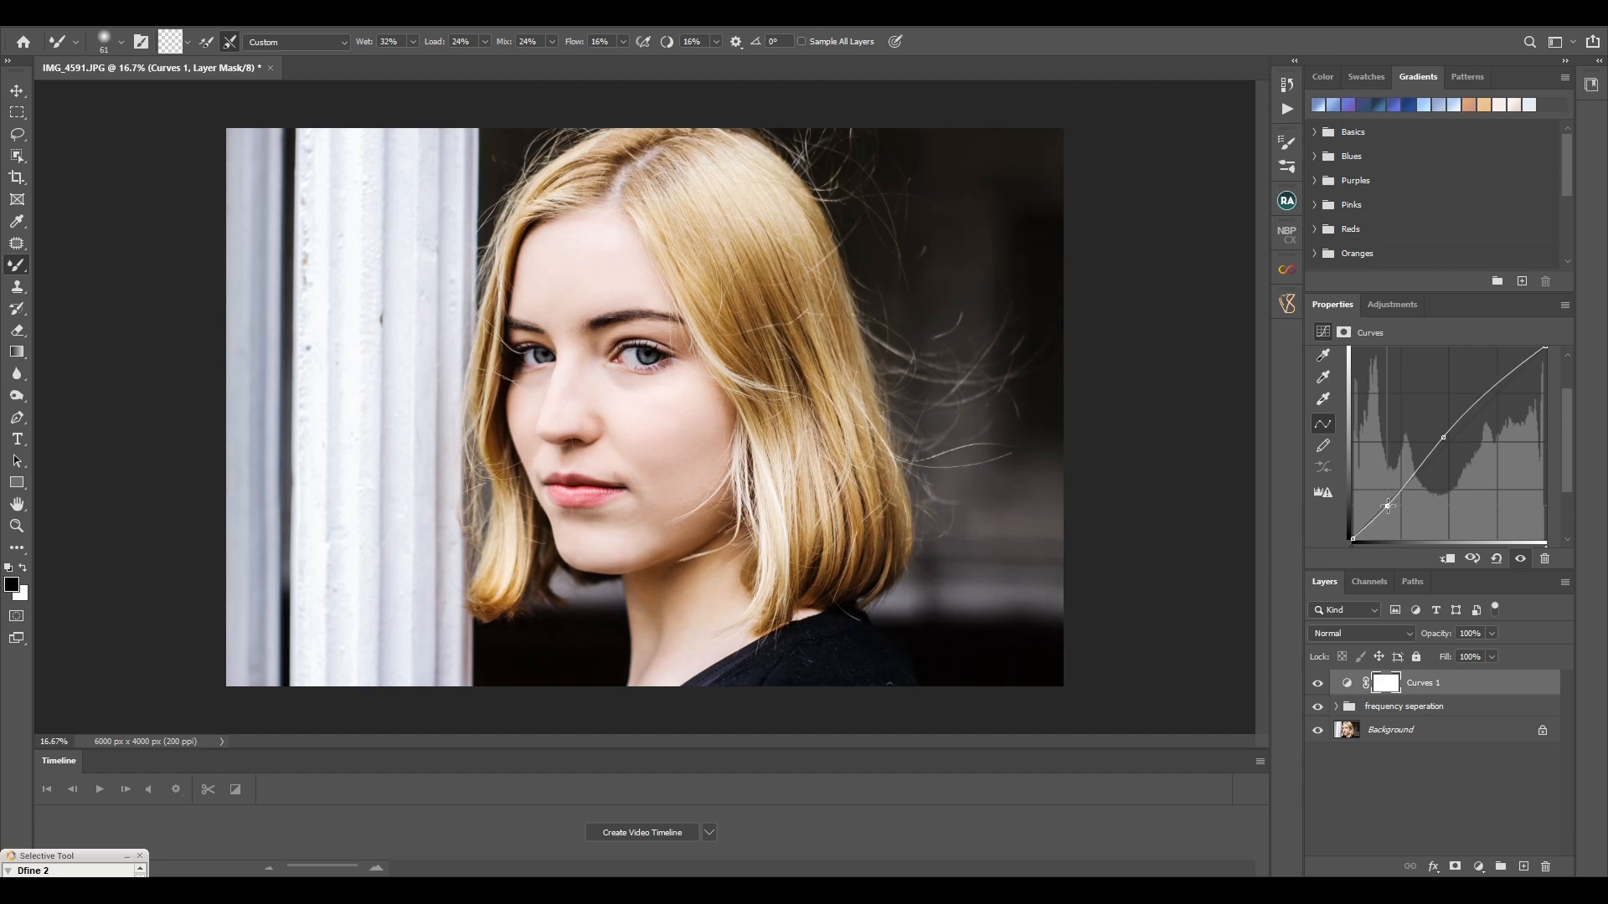
click(1316, 682)
click(1316, 683)
click(1316, 683)
click(1316, 682)
click(1316, 682)
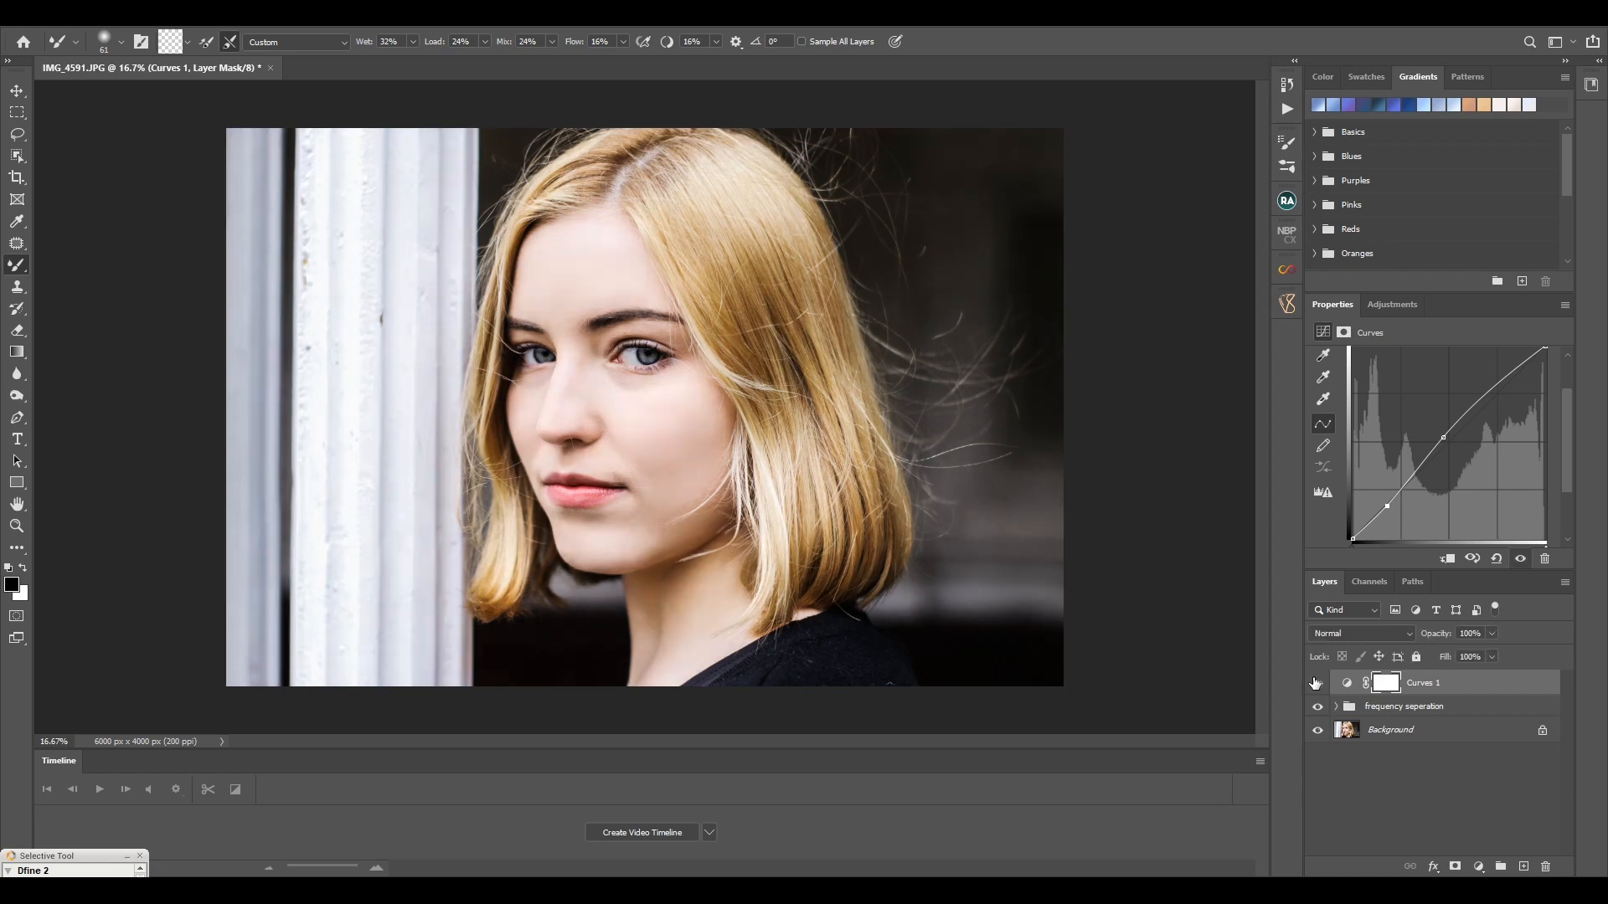
Rename the Curves layer as "eyes" and invert its layer mask to black
double_click(1407, 685)
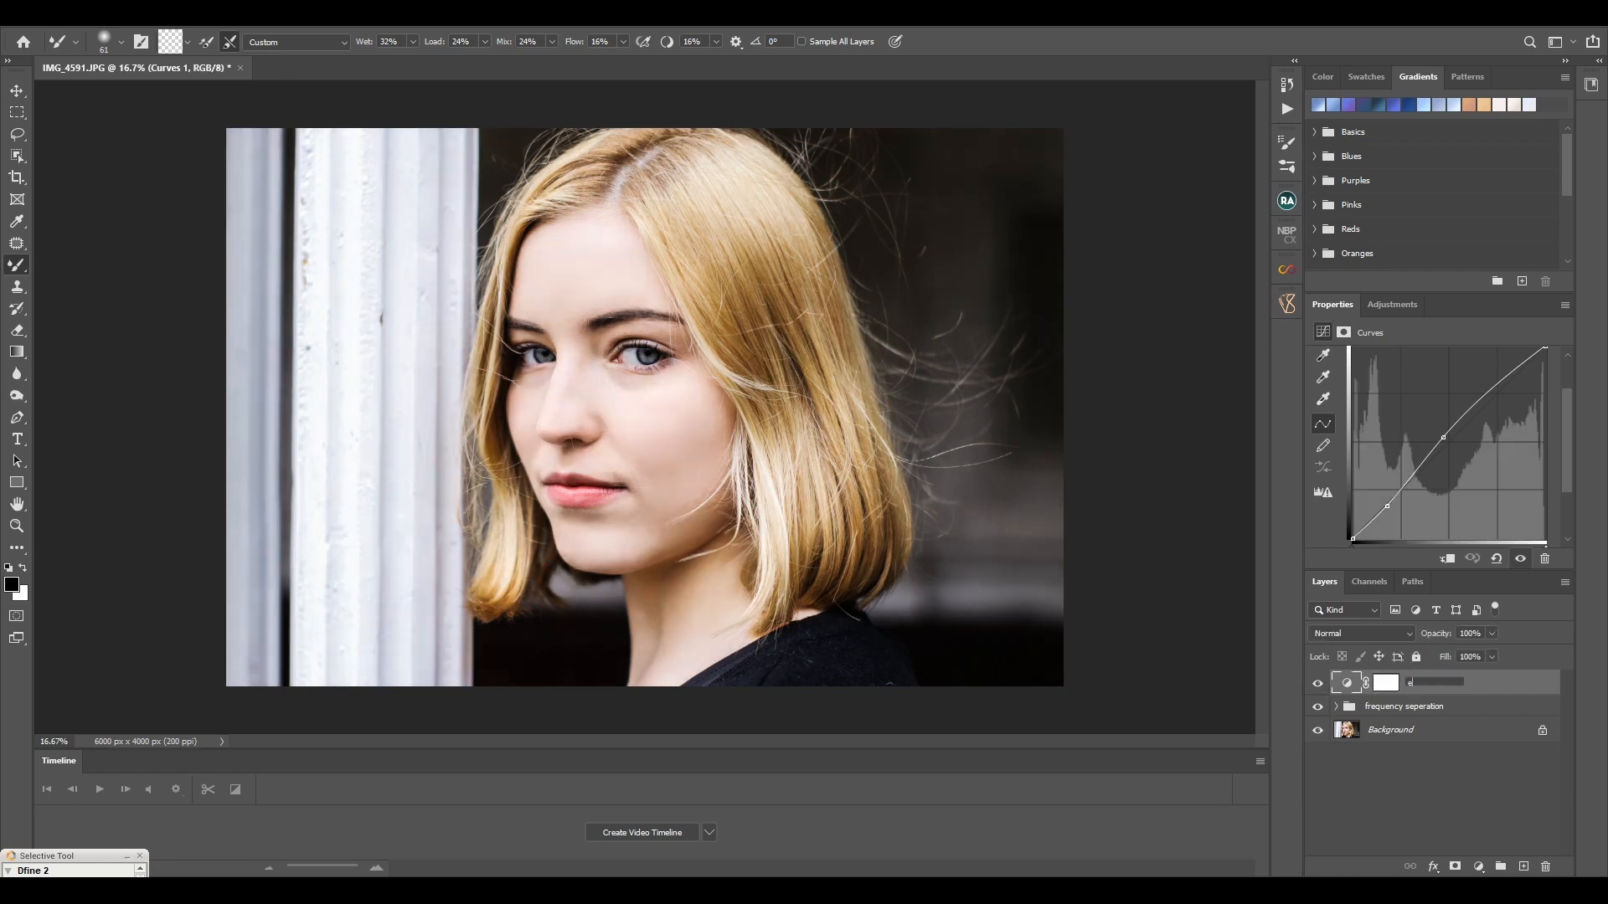
text(eyes)
key(Return)
click(1385, 684)
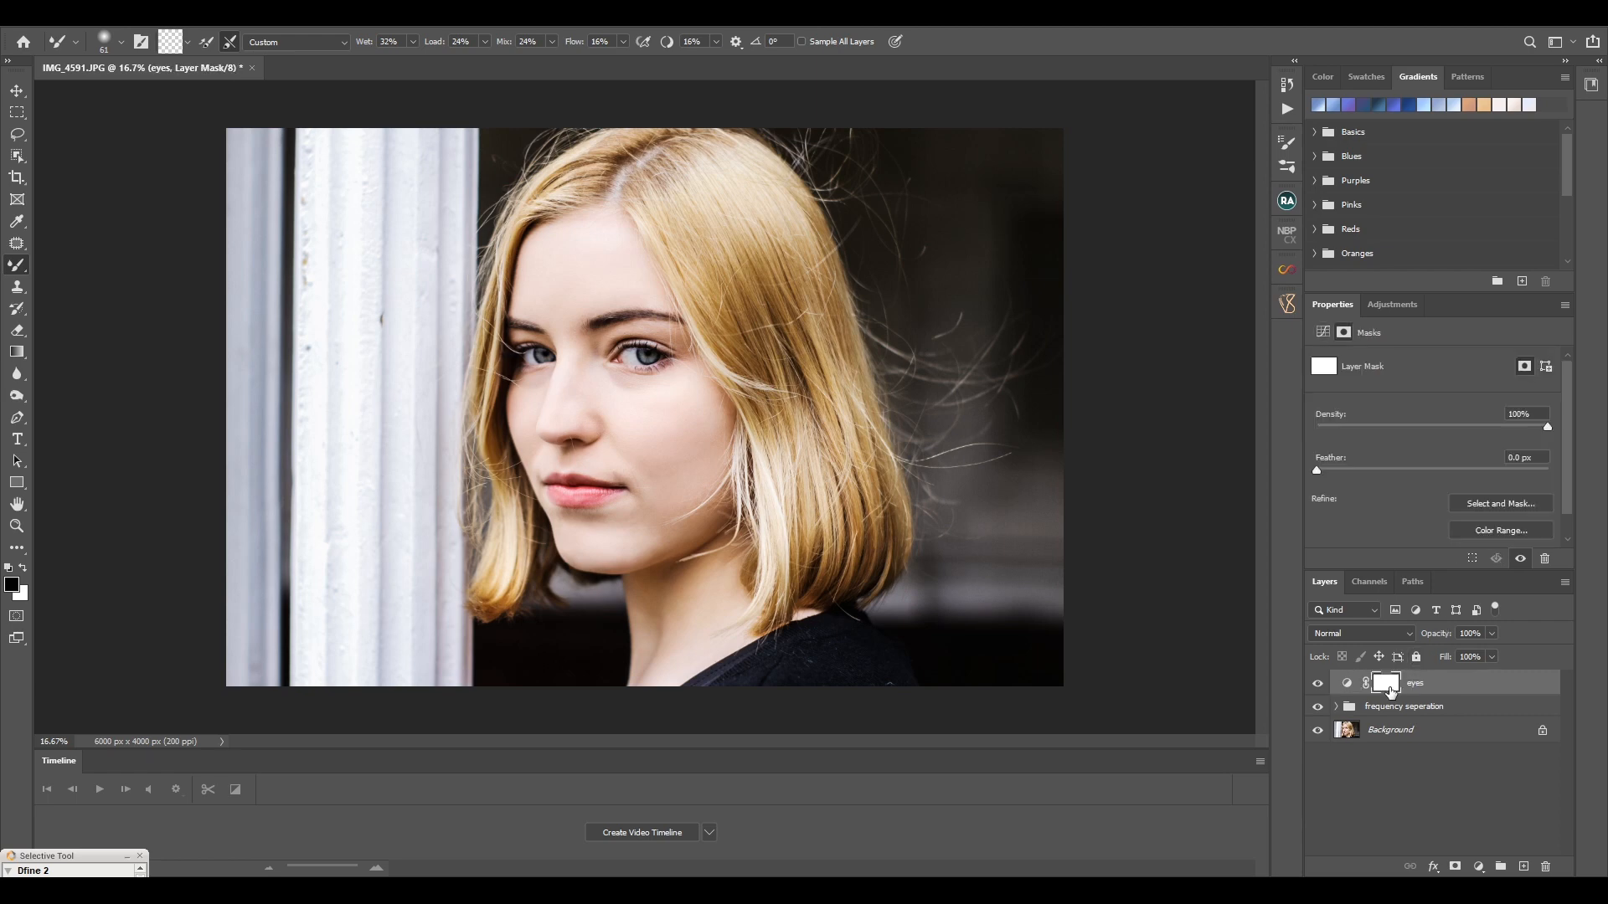
right_click(1391, 692)
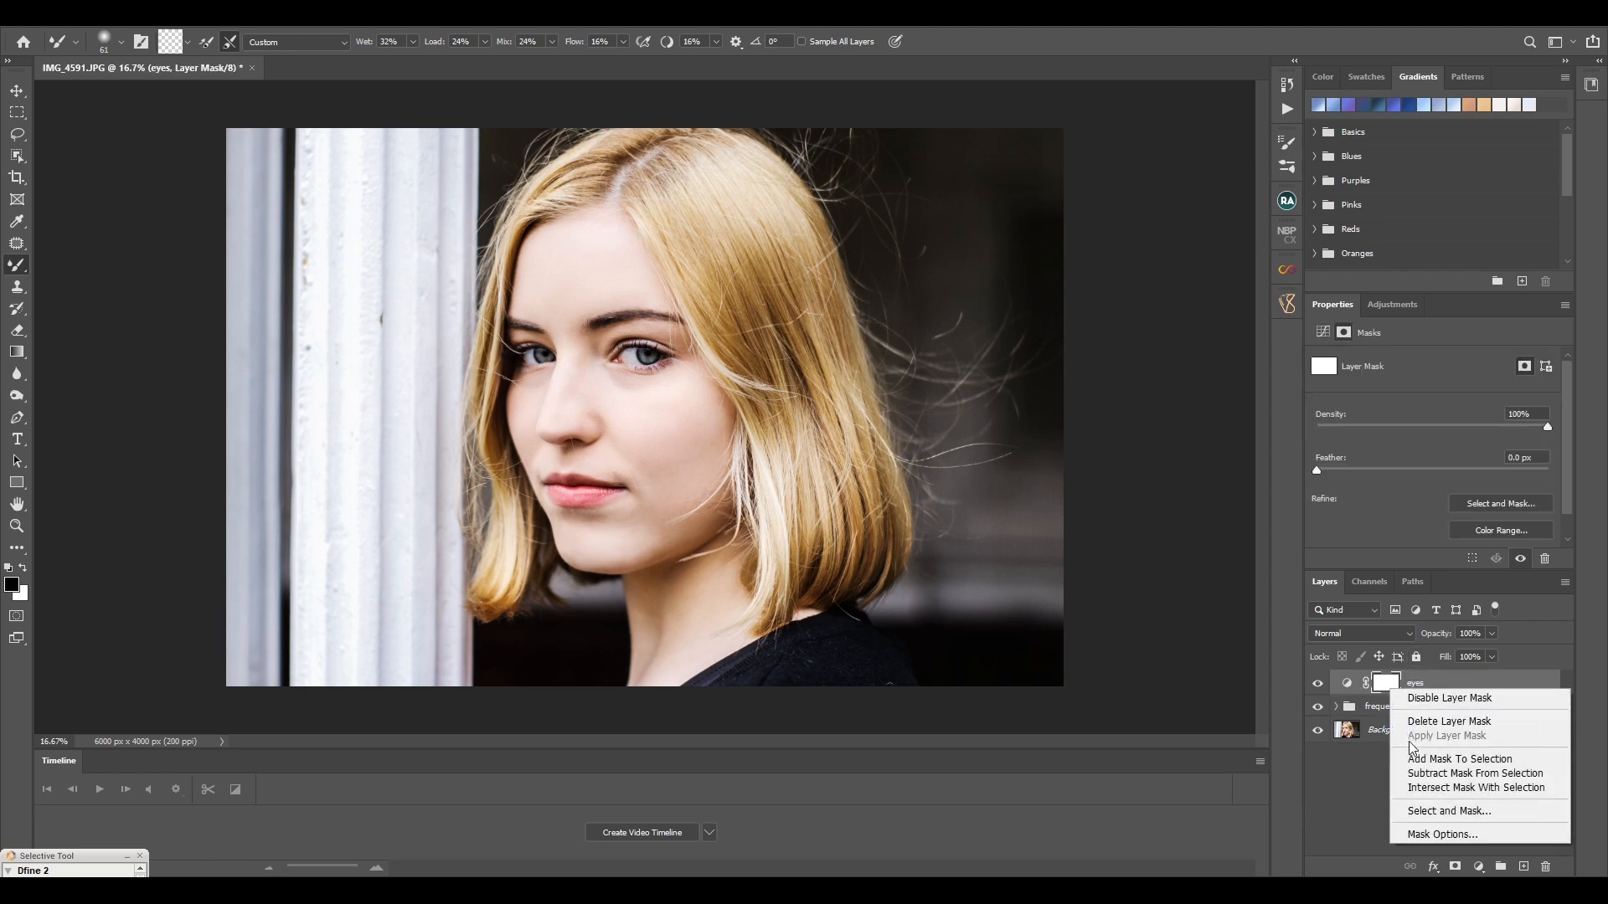
key(Escape)
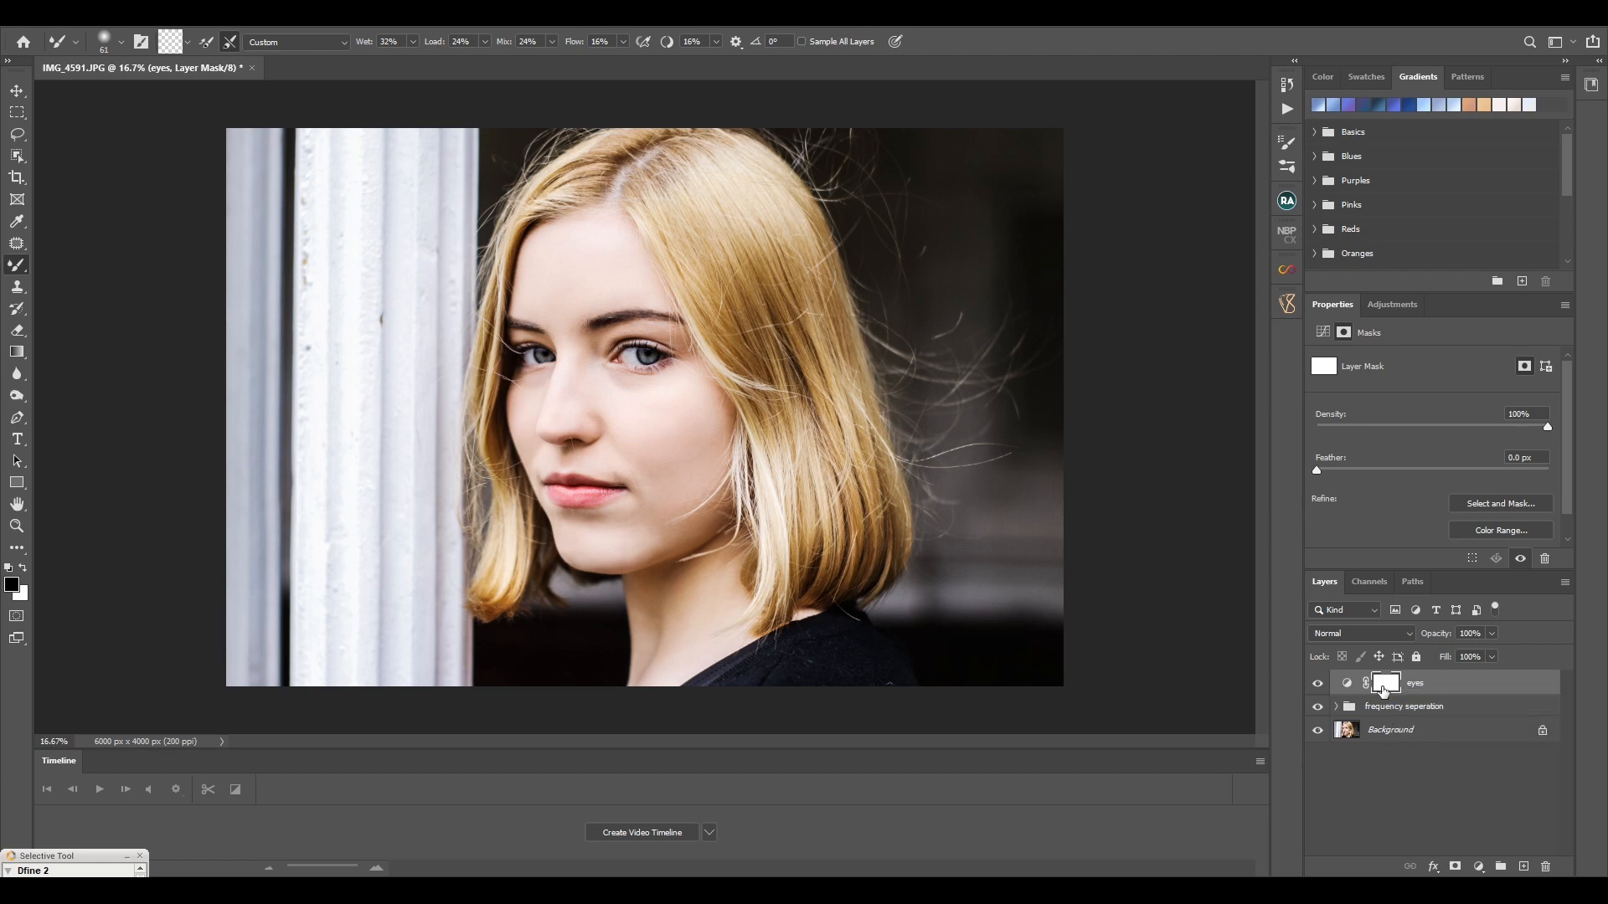
key(ctrl+i)
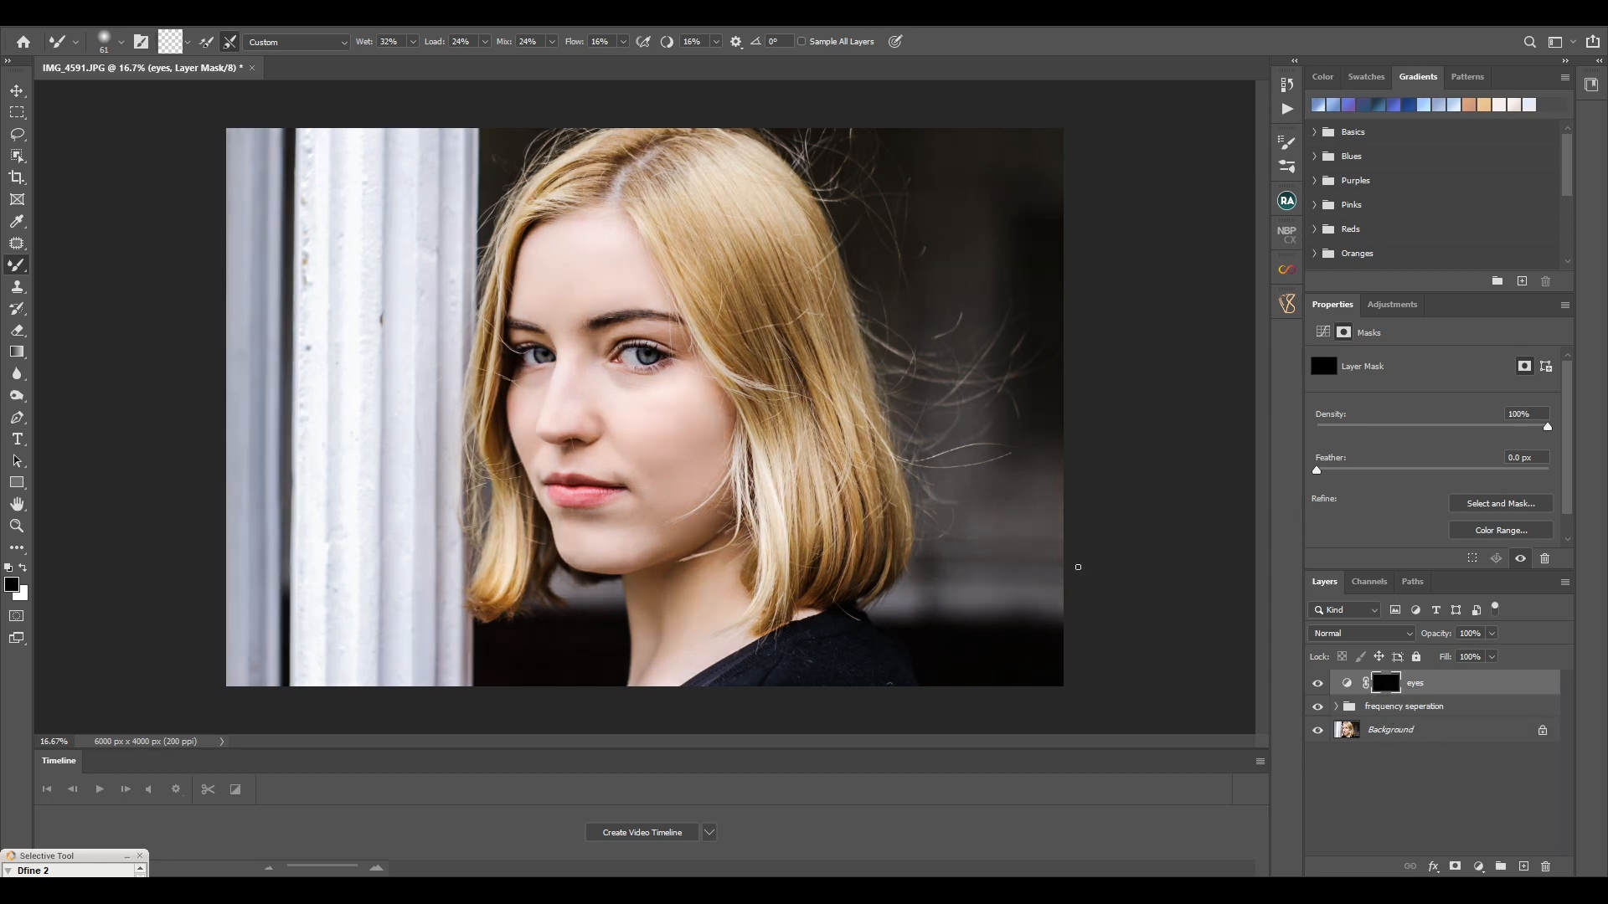
Paint white over both irises on the eyes layer mask, using the Brush tool at 40% flow
right_click(17, 265)
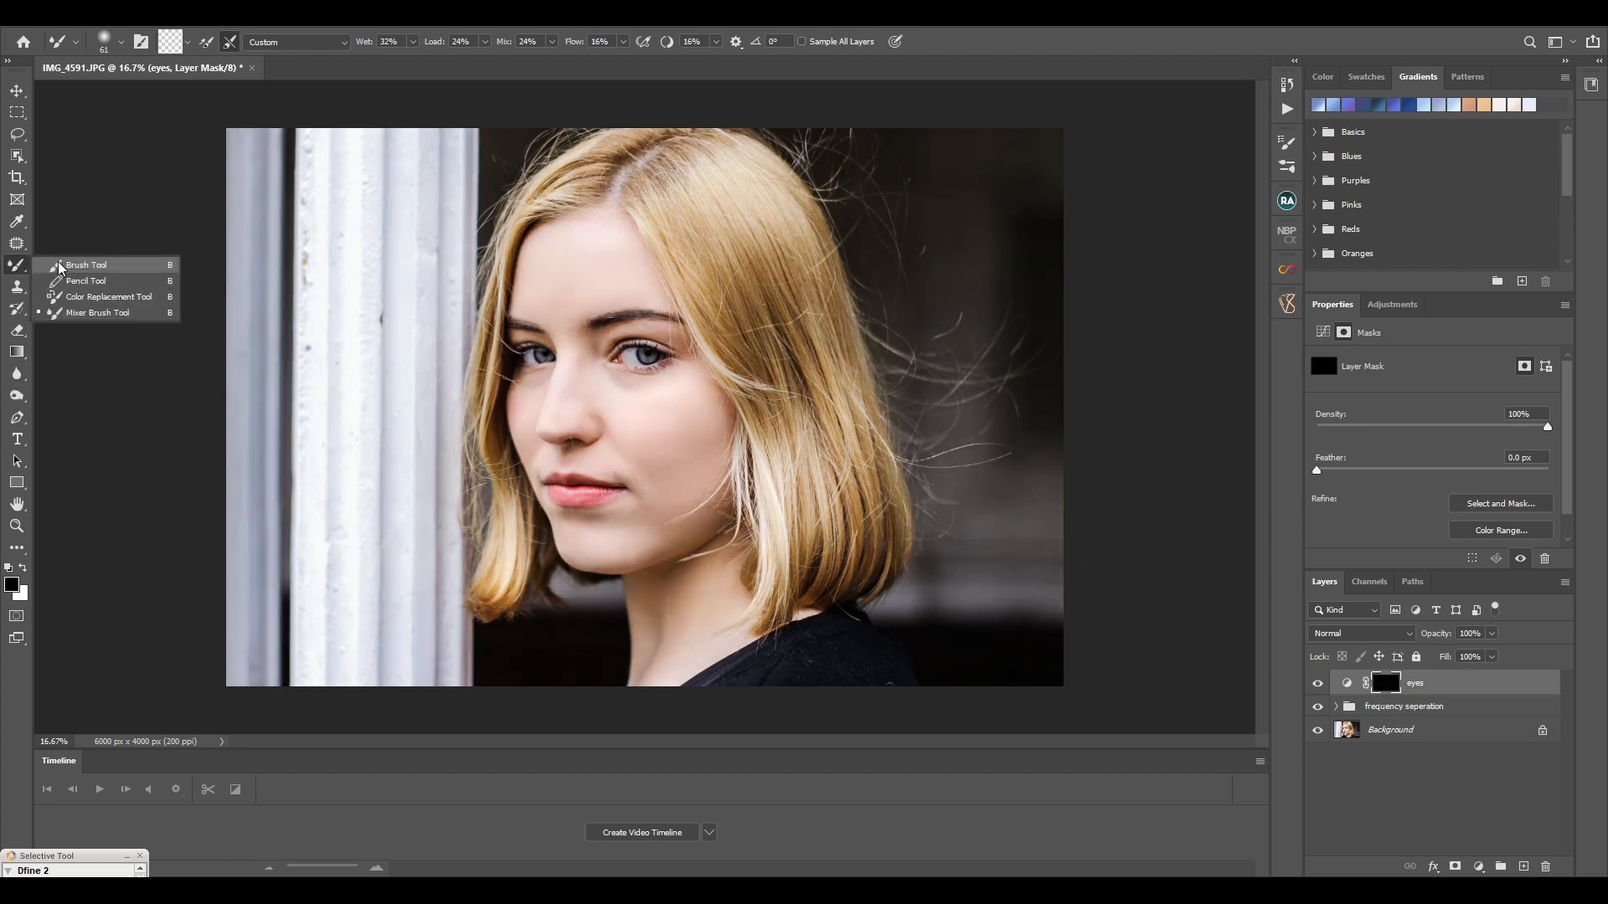
click(71, 266)
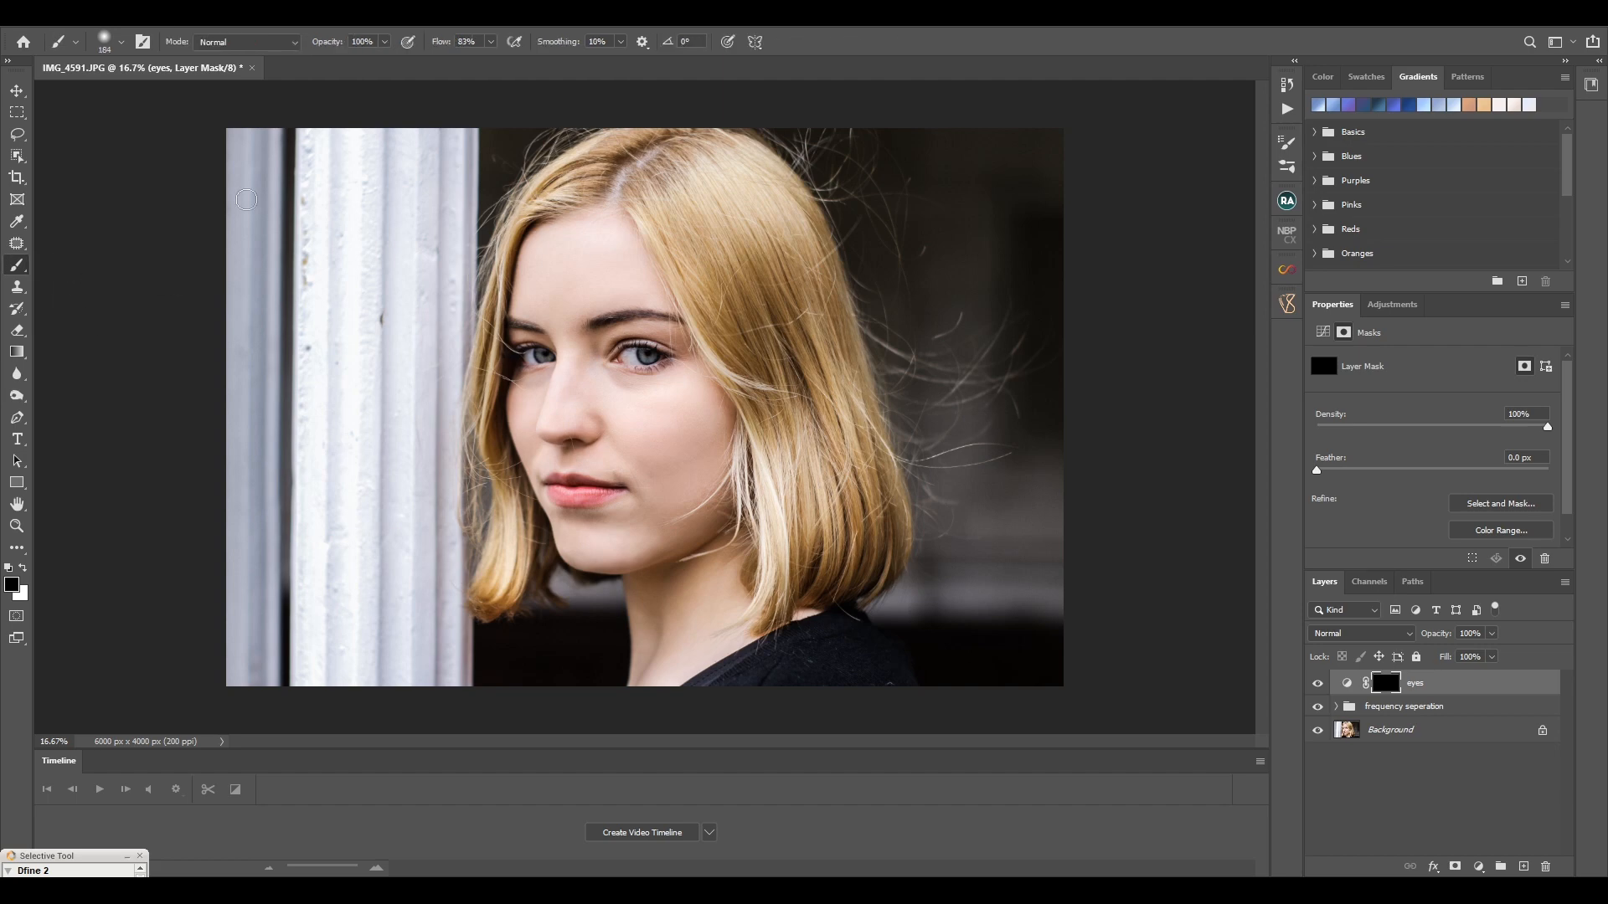
click(490, 42)
drag(459, 61, 460, 67)
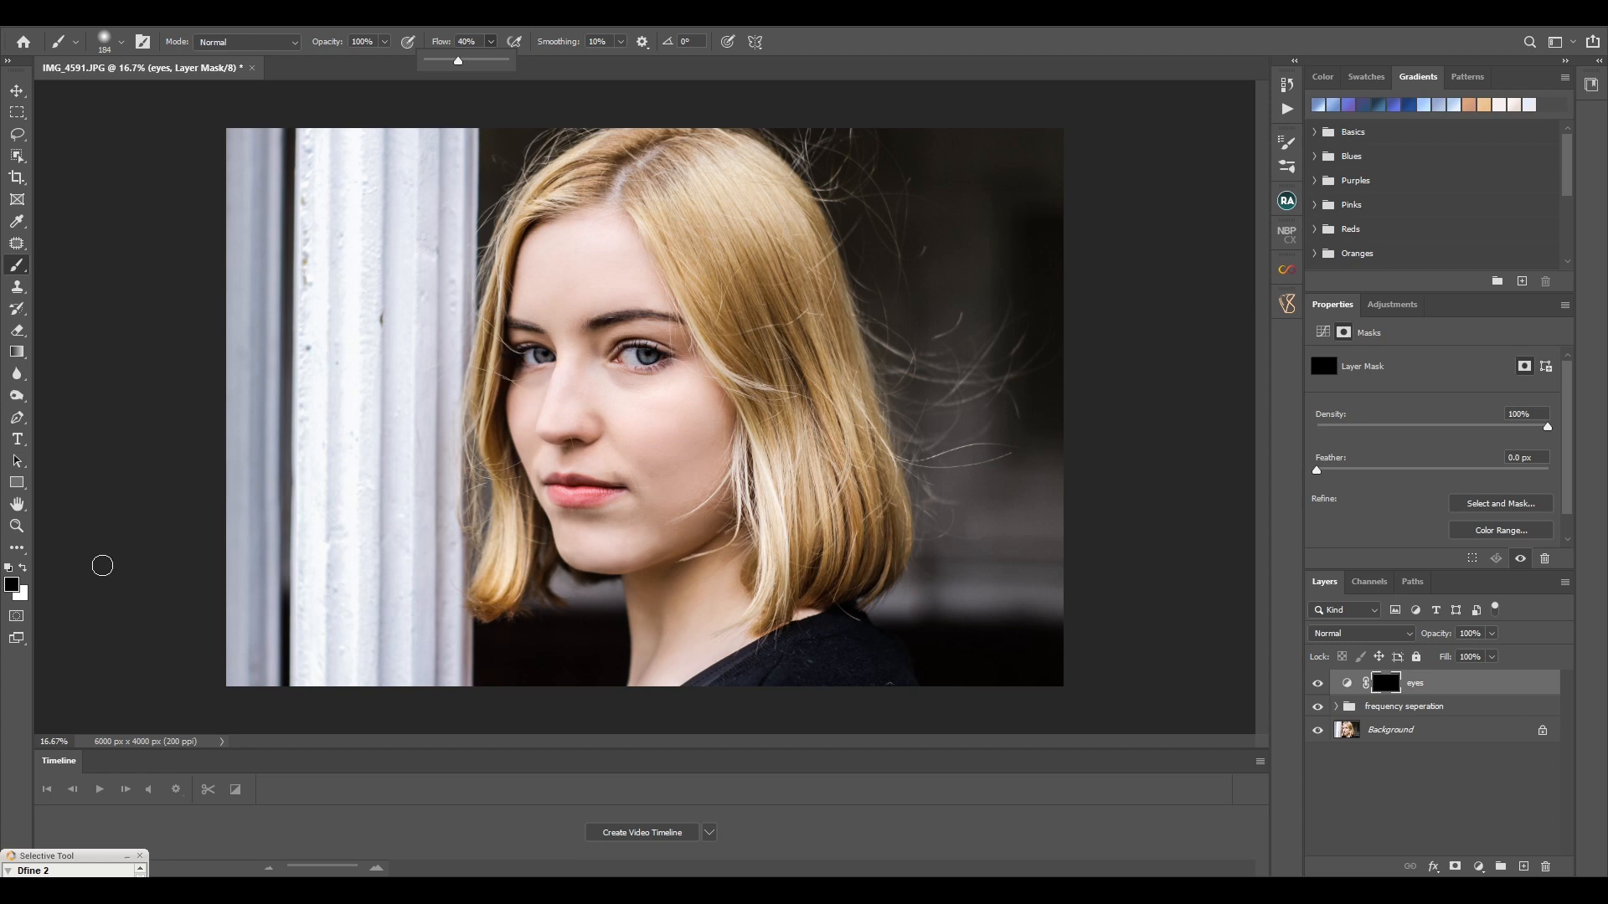
click(21, 568)
click(22, 569)
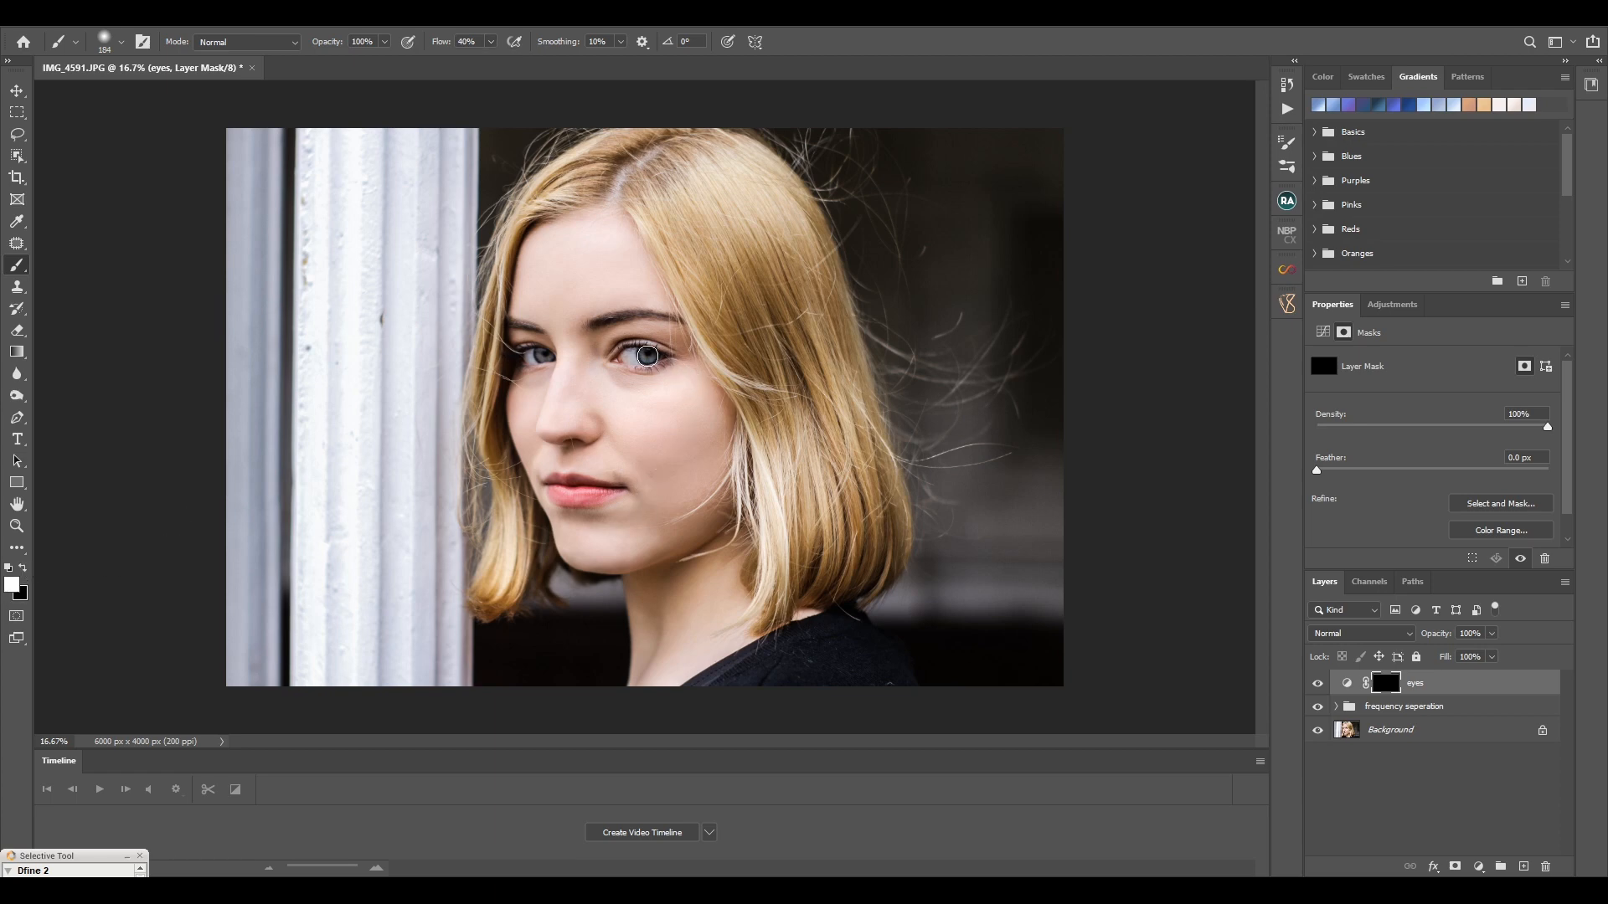
drag(648, 356, 628, 357)
drag(537, 358, 533, 355)
Stamp all visible layers into a new layer on top of the stack
key(ctrl+alt+shift+e)
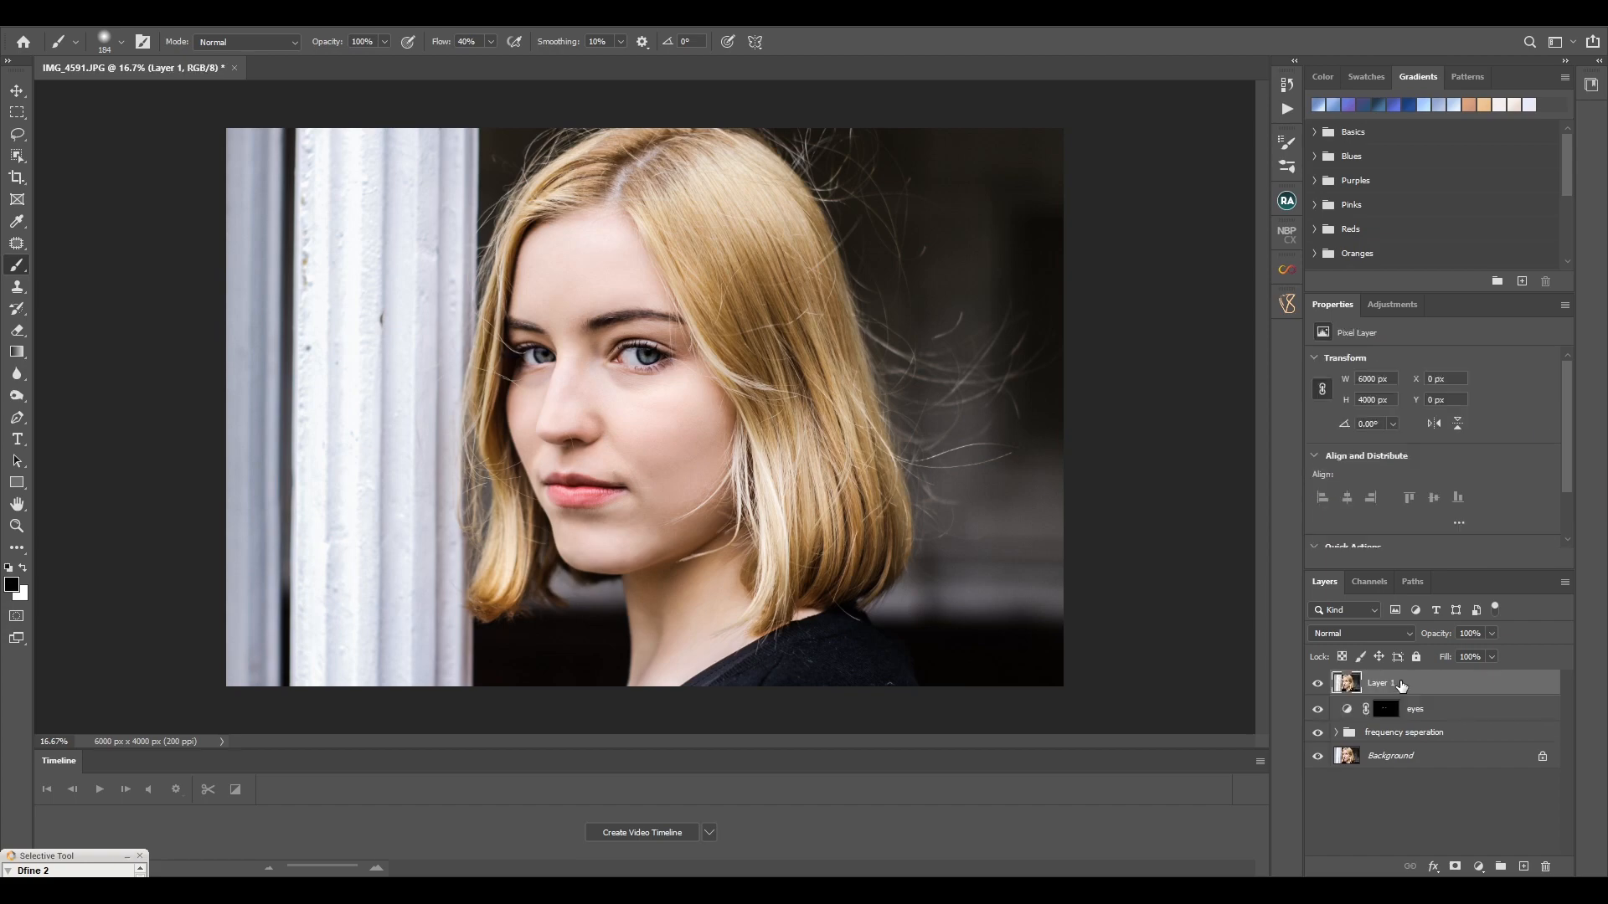